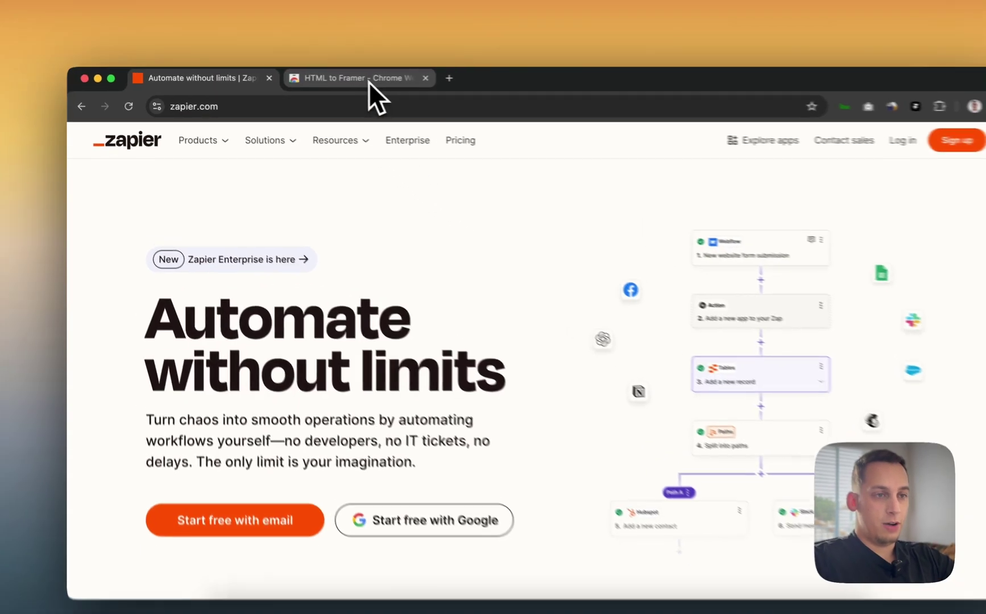
Look over the HTML to Framer extension's page in the Chrome Web Store and return to the Zapier homepage.
{"action": "left_click", "coordinate": [337, 77]}
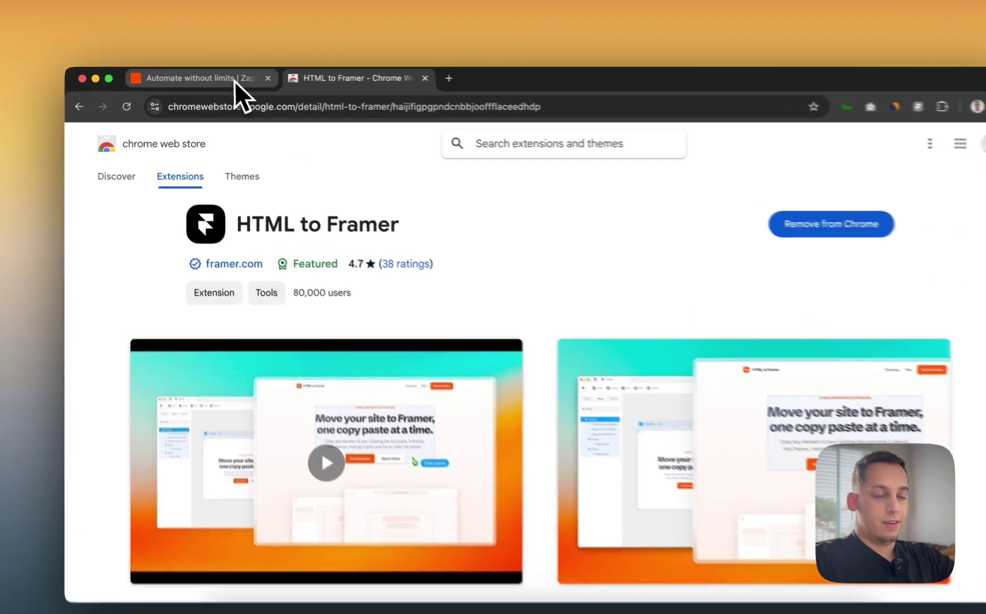
{"action": "left_click", "coordinate": [219, 79]}
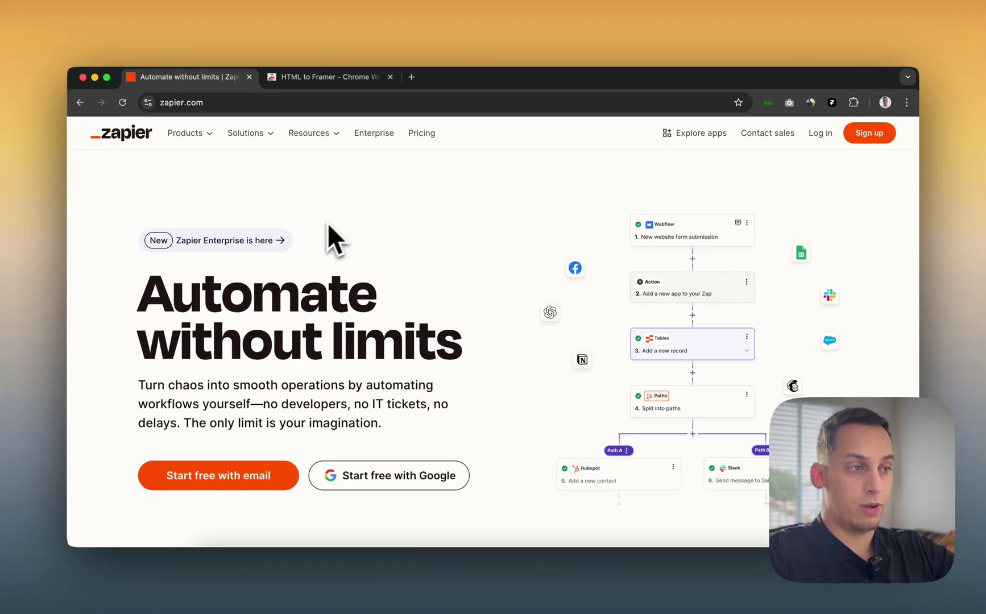
{"action": "scroll", "coordinate": [449, 267], "scroll_direction": "down", "scroll_amount": 2}
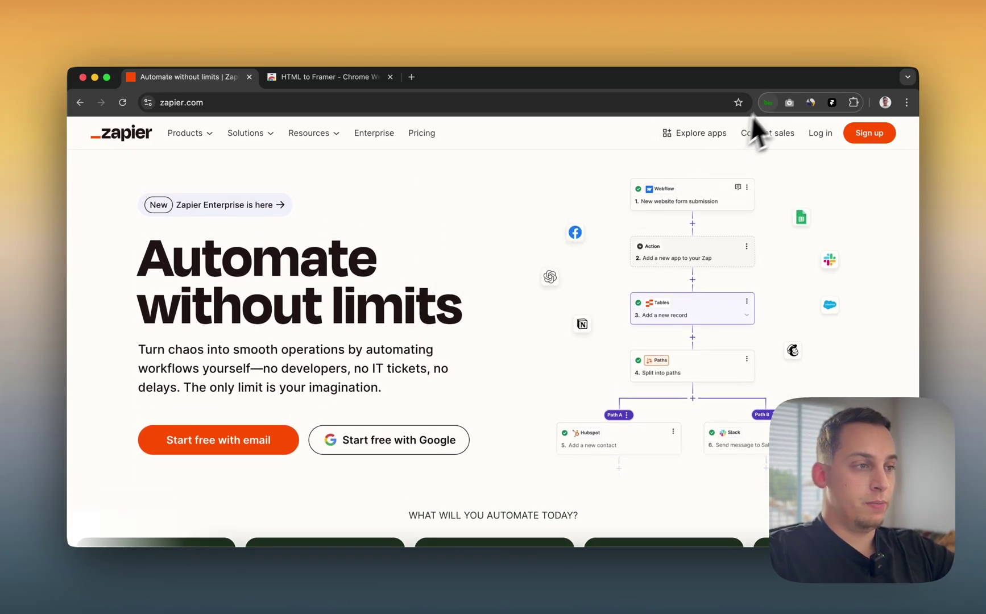
Activate the HTML to Framer extension on the Zapier homepage and copy the layout of the entire hero section.
{"action": "left_click", "coordinate": [832, 103]}
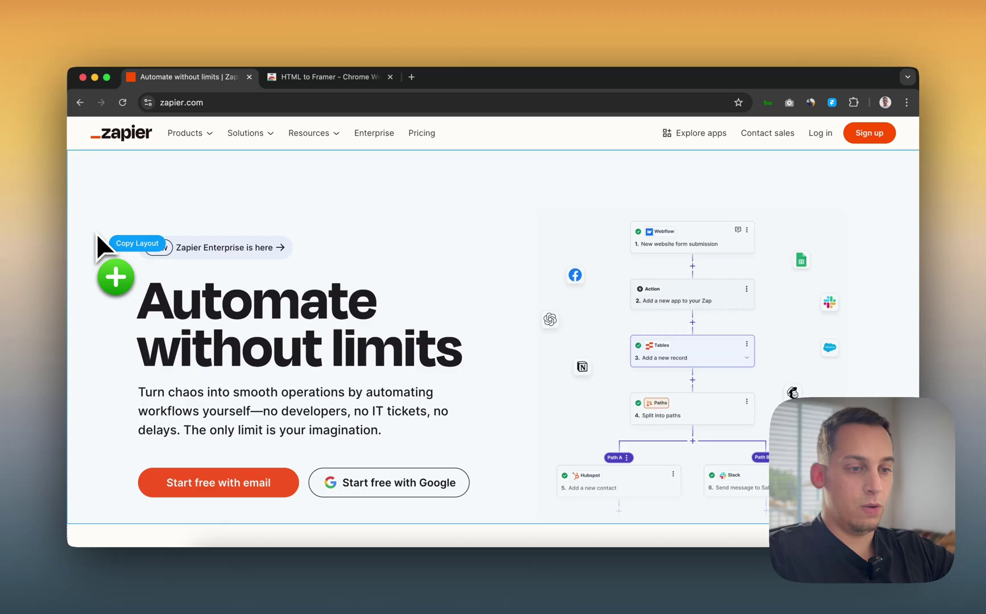
{"action": "scroll", "coordinate": [96, 233], "scroll_direction": "down", "scroll_amount": 3}
{"action": "scroll", "coordinate": [96, 233], "scroll_direction": "up", "scroll_amount": 3}
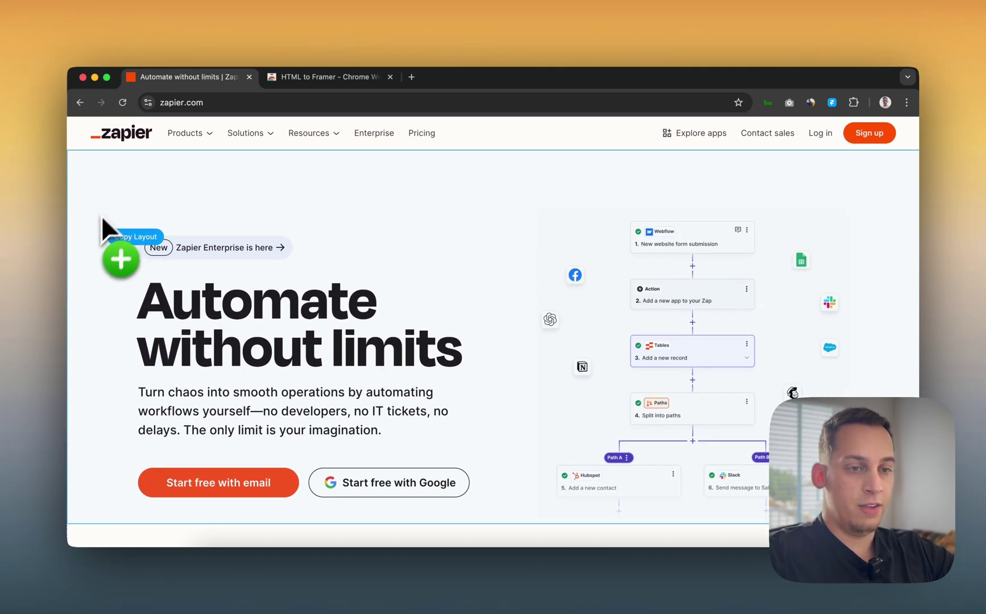
{"action": "scroll", "coordinate": [95, 226], "scroll_direction": "down", "scroll_amount": 2}
{"action": "left_click", "coordinate": [95, 226]}
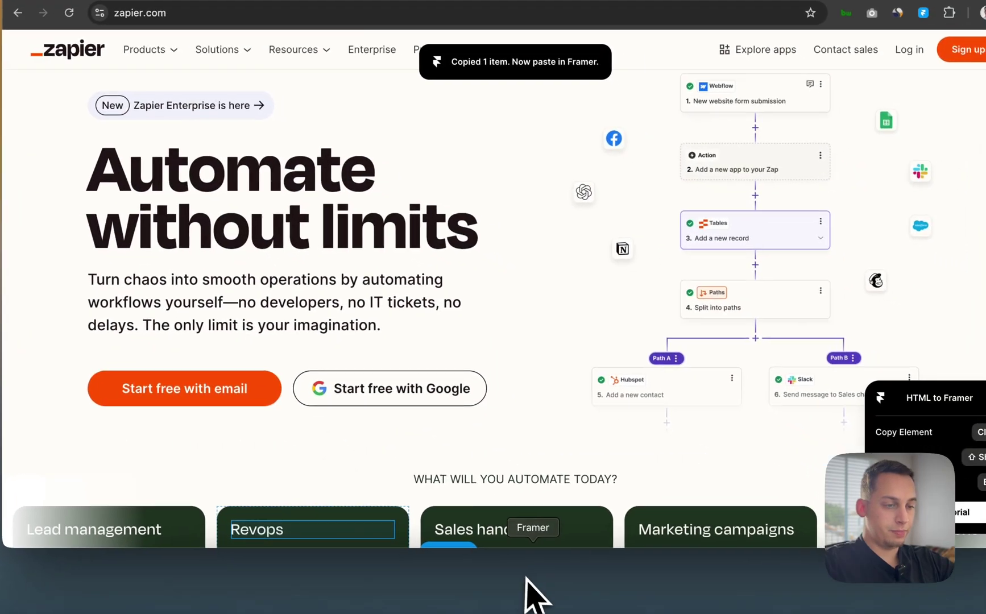
Switch to Framer and paste the copied hero section into the Desktop breakpoint of the Home page.
{"action": "left_click", "coordinate": [528, 592]}
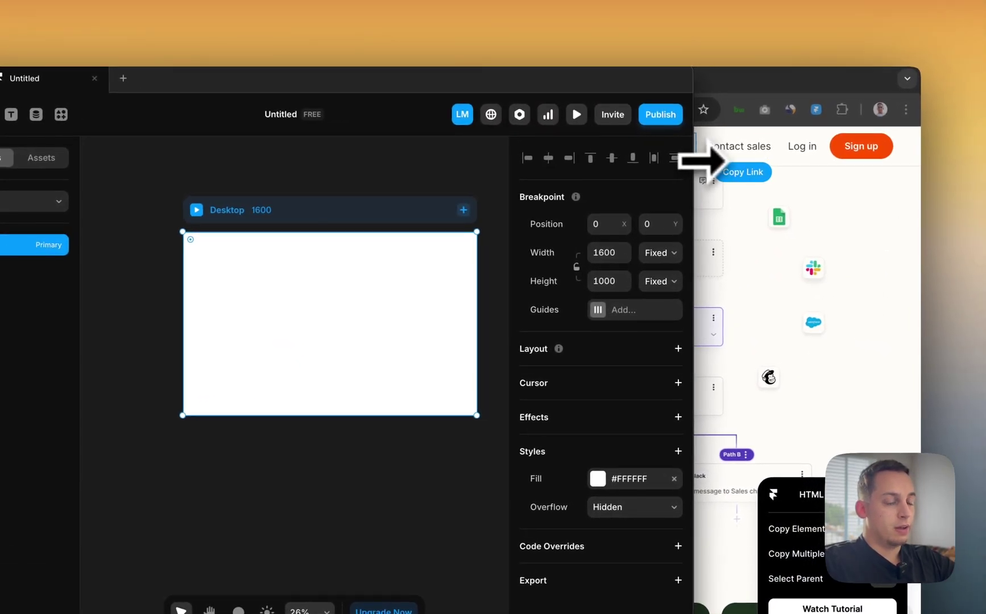
{"action": "left_click_drag", "start_coordinate": [701, 162], "coordinate": [920, 159]}
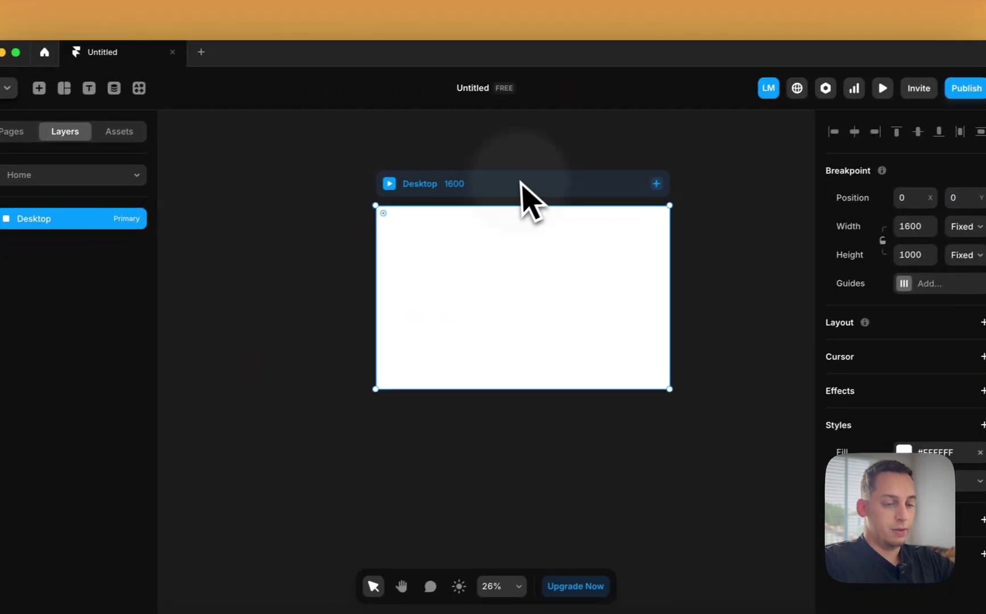
{"action": "key", "text": "super+v"}
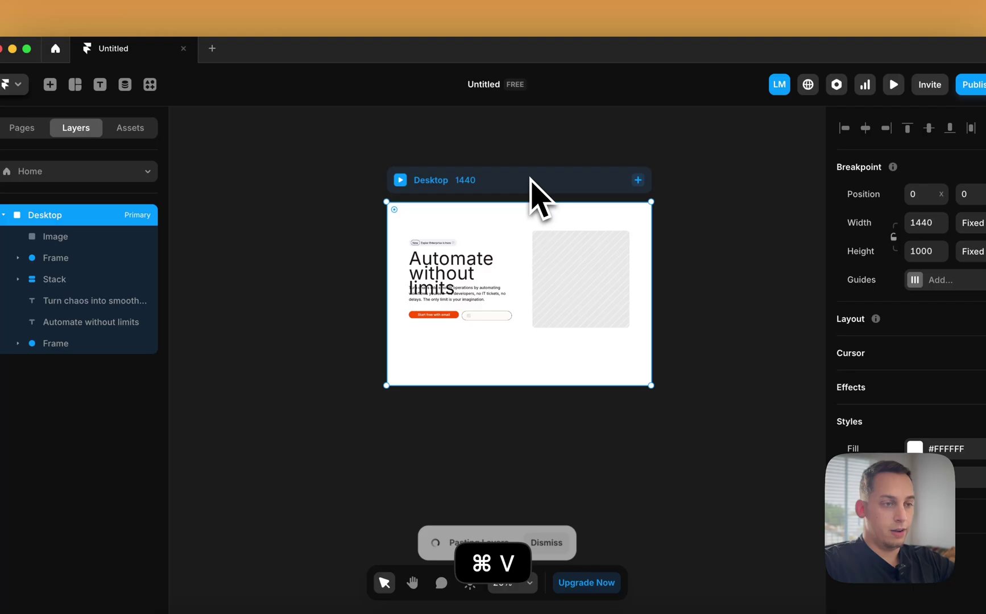
{"action": "scroll", "coordinate": [529, 179], "scroll_direction": "up", "scroll_amount": 5}
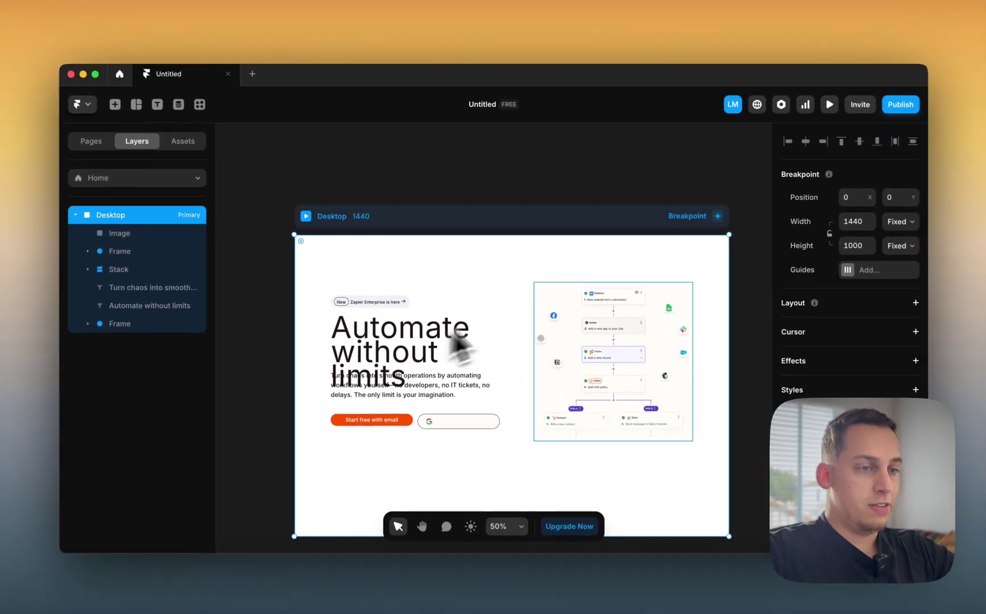
{"action": "scroll", "coordinate": [438, 267], "scroll_direction": "up", "scroll_amount": 3}
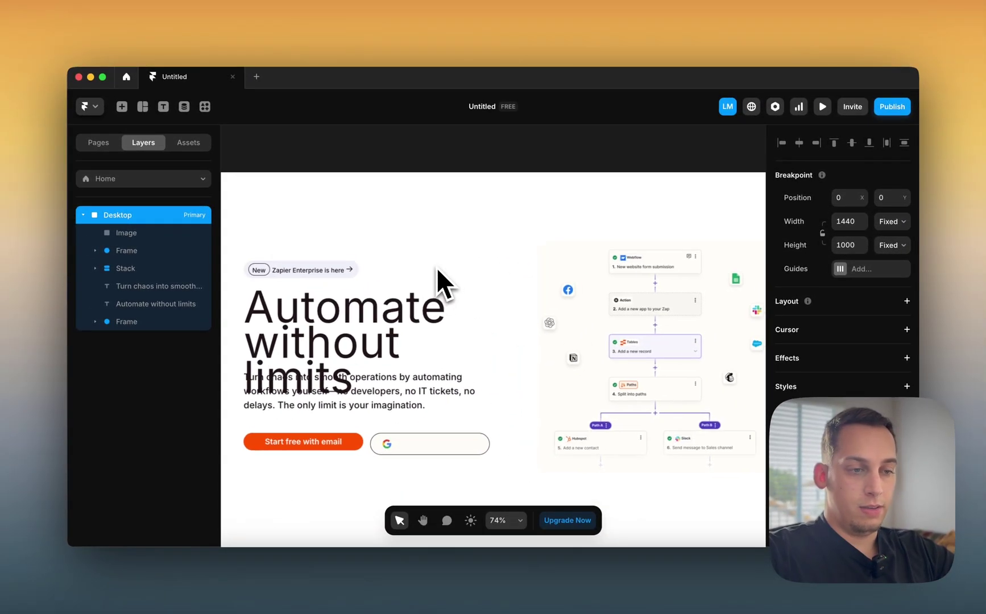
{"action": "scroll", "coordinate": [437, 267], "scroll_direction": "down", "scroll_amount": 3}
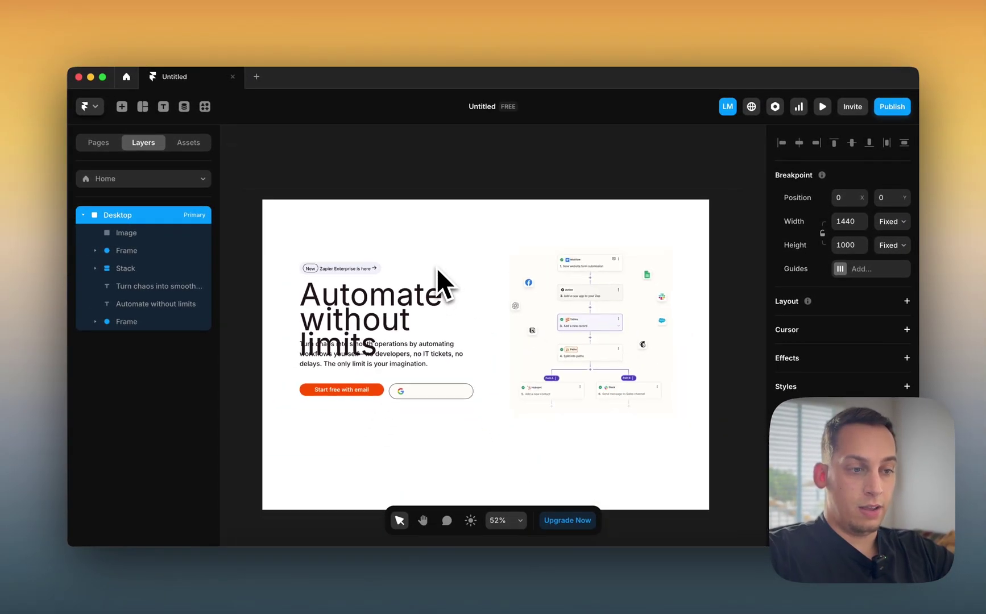
Reduce the font size of the "Automate without limits" heading so it fits on two lines.
{"action": "left_click", "coordinate": [344, 322]}
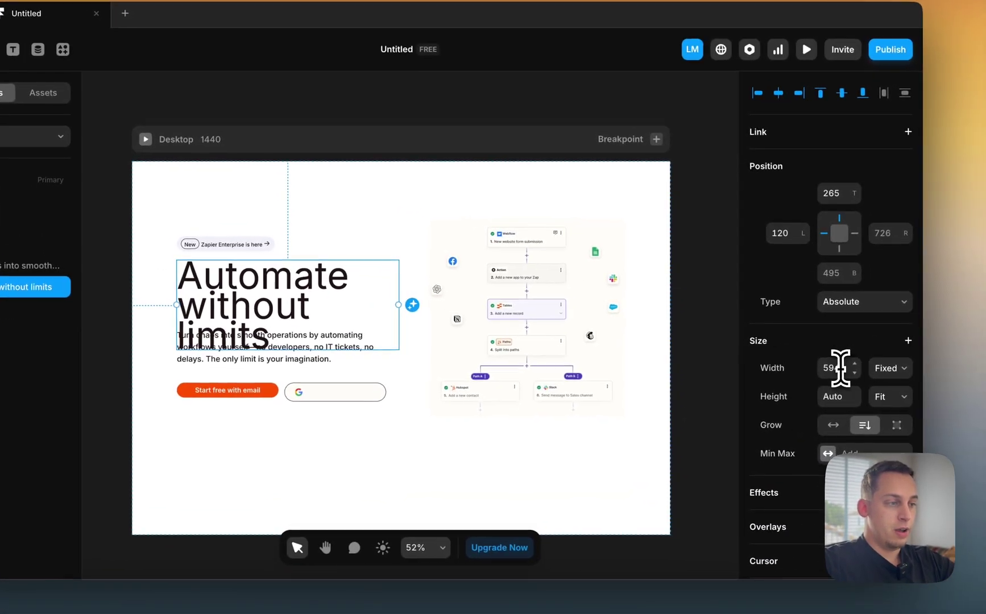
{"action": "left_click", "coordinate": [912, 384]}
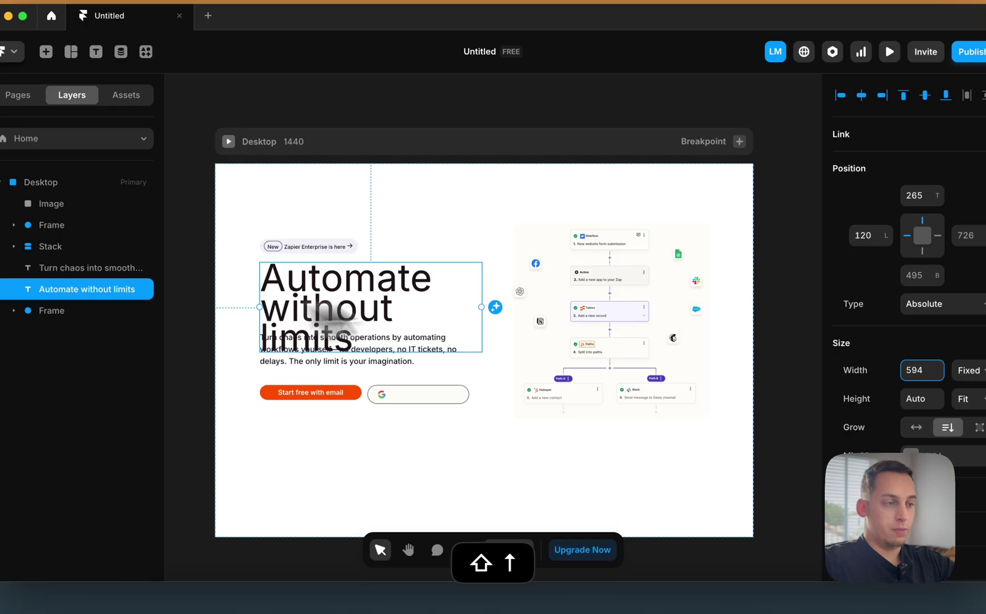
{"action": "scroll", "coordinate": [771, 392], "scroll_direction": "down", "scroll_amount": 8}
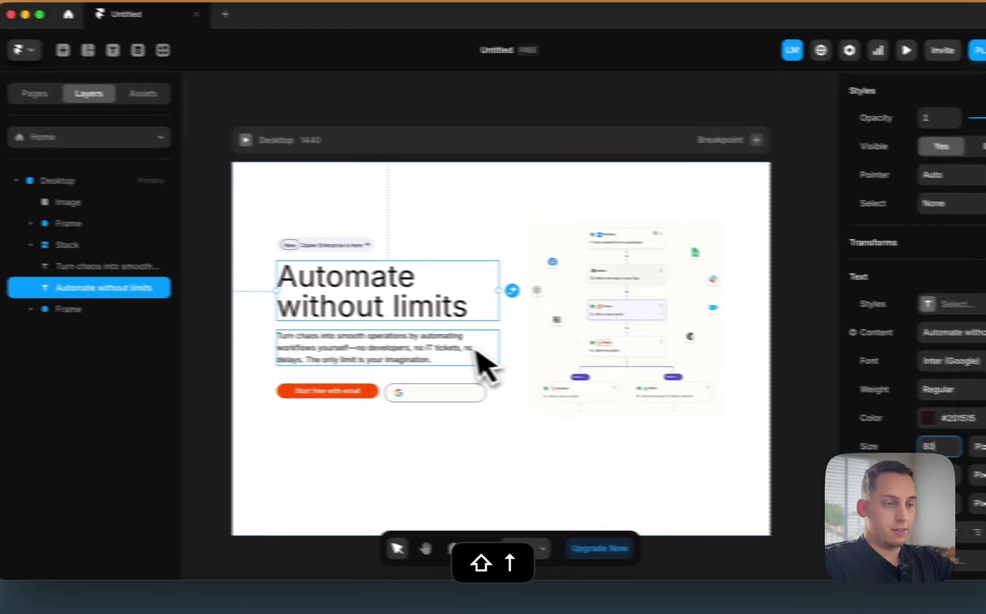
Turn the outlined Google button into a stack with its logo centred, and select the icon nested in its frame.
{"action": "left_click", "coordinate": [290, 348]}
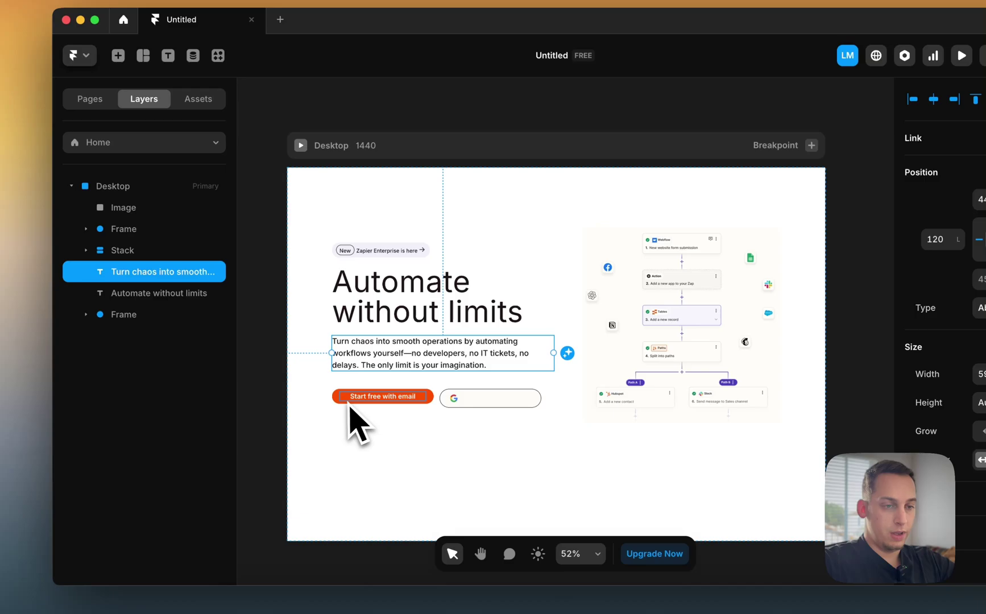
{"action": "left_click", "coordinate": [349, 399]}
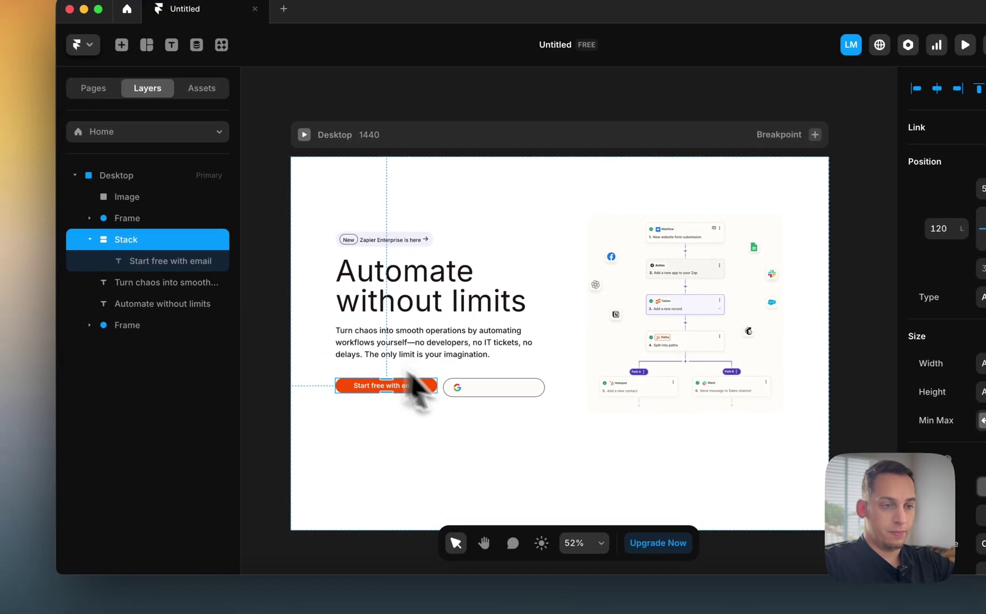
{"action": "left_click", "coordinate": [454, 392]}
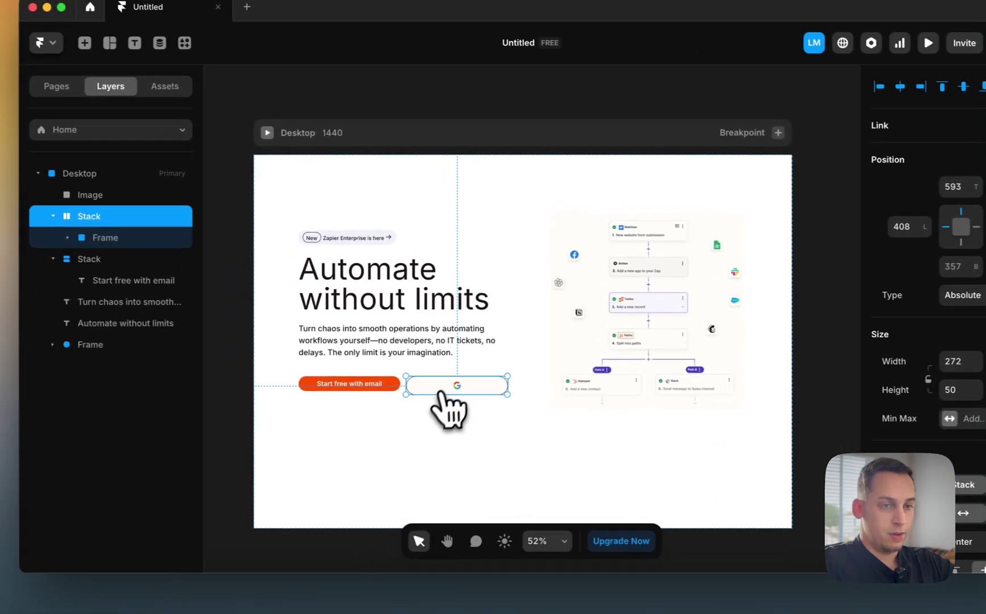
{"action": "left_click", "coordinate": [114, 241]}
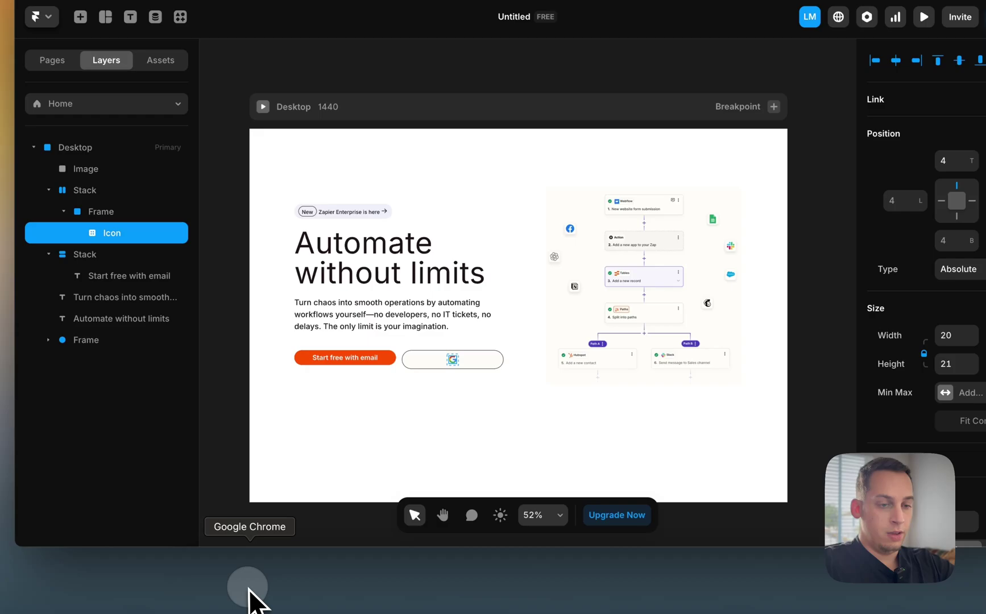
Check the original buttons on the Zapier page in Chrome and place a copy of the "Start free with email" label beside the Google logo in Framer.
{"action": "left_click", "coordinate": [248, 594]}
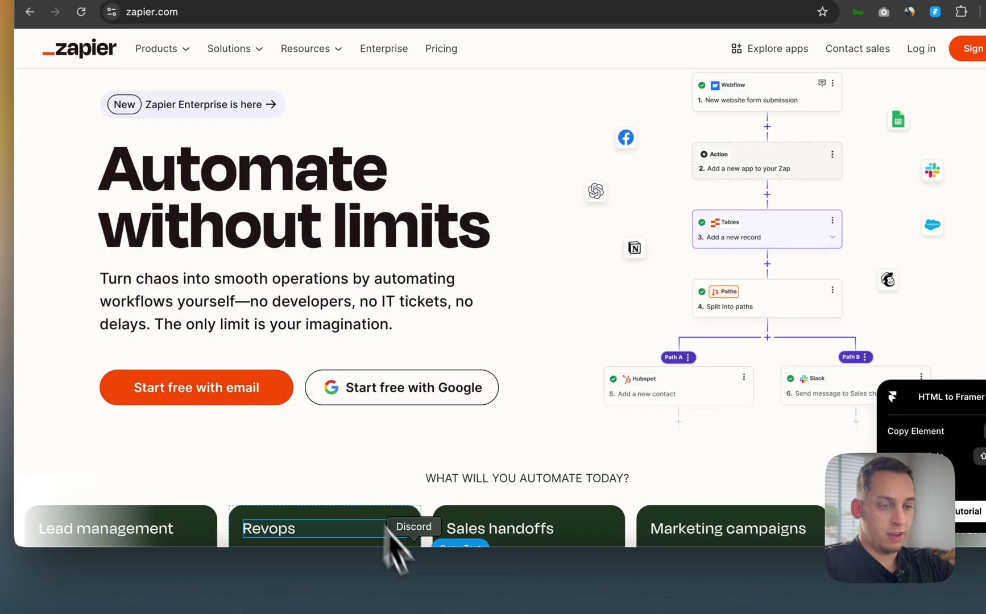
{"action": "left_click", "coordinate": [543, 591]}
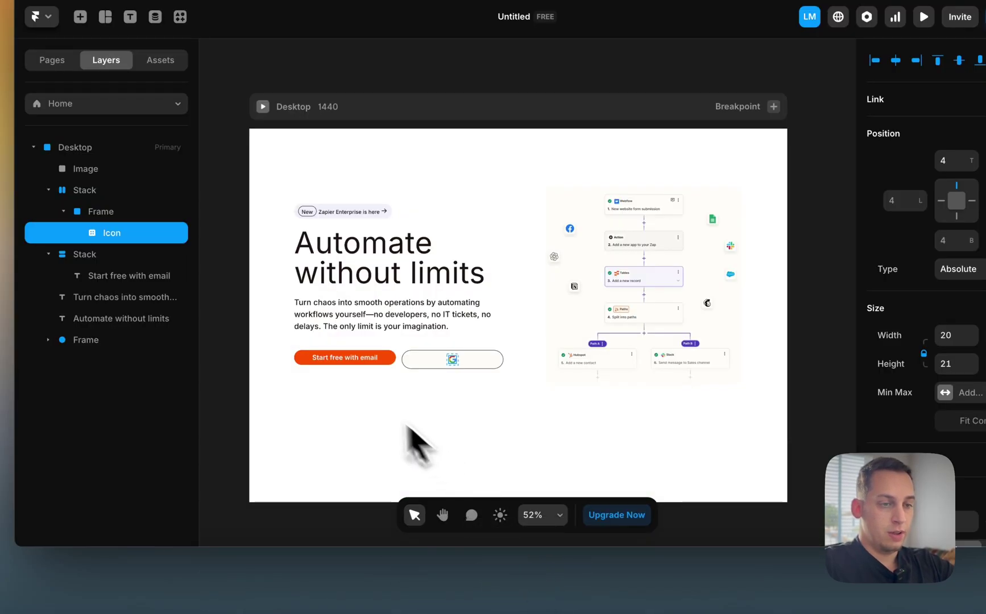
{"action": "left_click", "coordinate": [348, 364]}
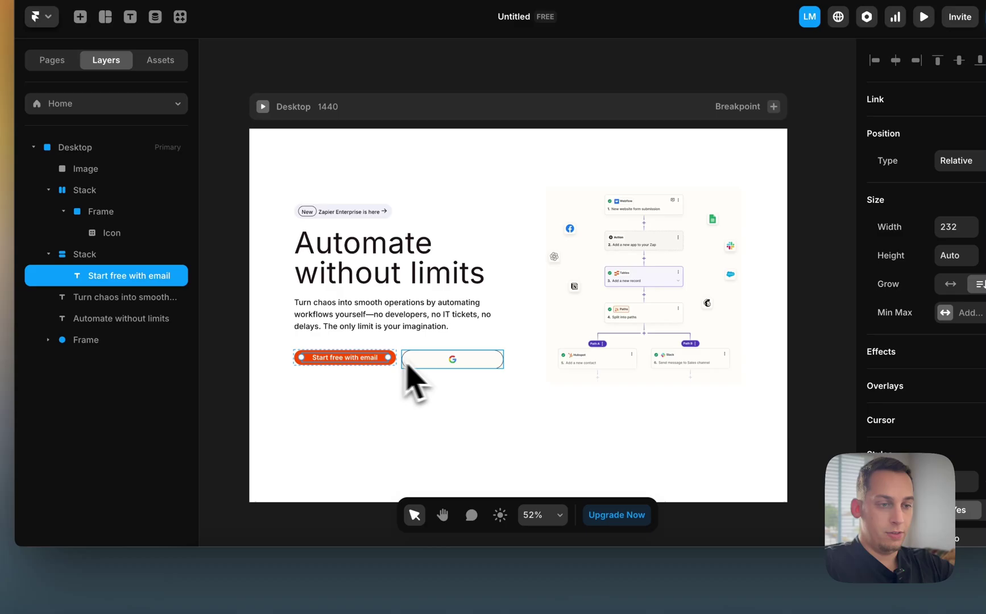
{"action": "key", "text": "ctrl+v"}
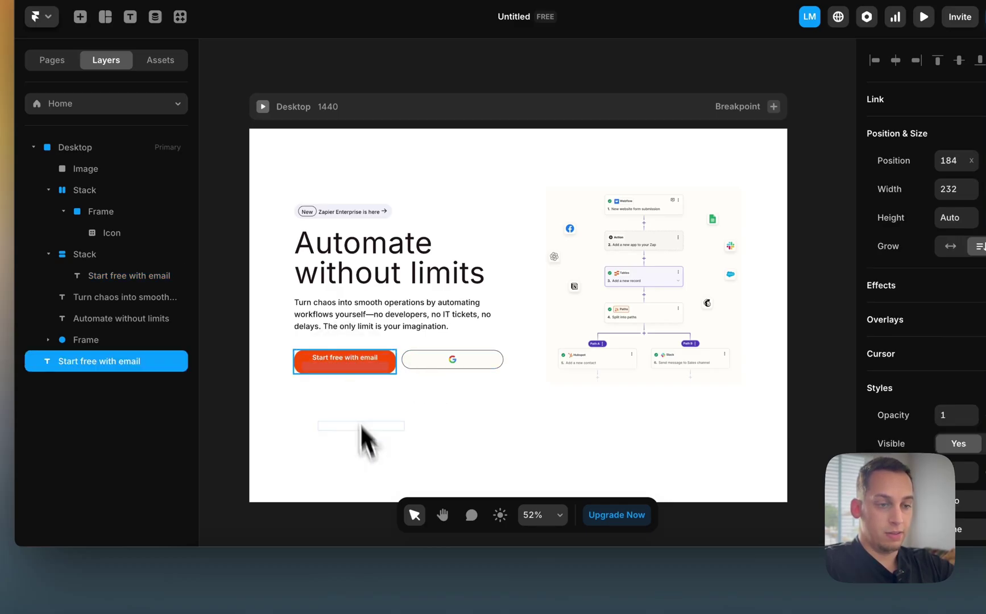
{"action": "left_click_drag", "start_coordinate": [333, 369], "coordinate": [251, 502]}
{"action": "key", "text": "ctrl+z"}
{"action": "left_click_drag", "start_coordinate": [347, 367], "coordinate": [322, 496]}
{"action": "left_click_drag", "start_coordinate": [468, 327], "coordinate": [491, 327]}
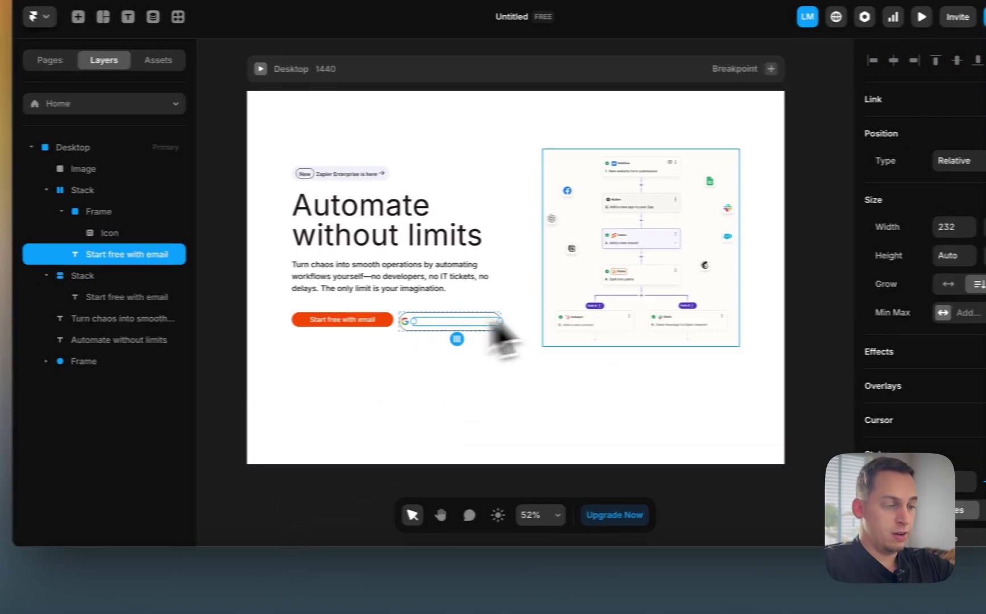
Change the text colour of the copied label in the Google button to black.
{"action": "scroll", "coordinate": [927, 435], "scroll_direction": "down", "scroll_amount": 5}
{"action": "left_click", "coordinate": [941, 463]}
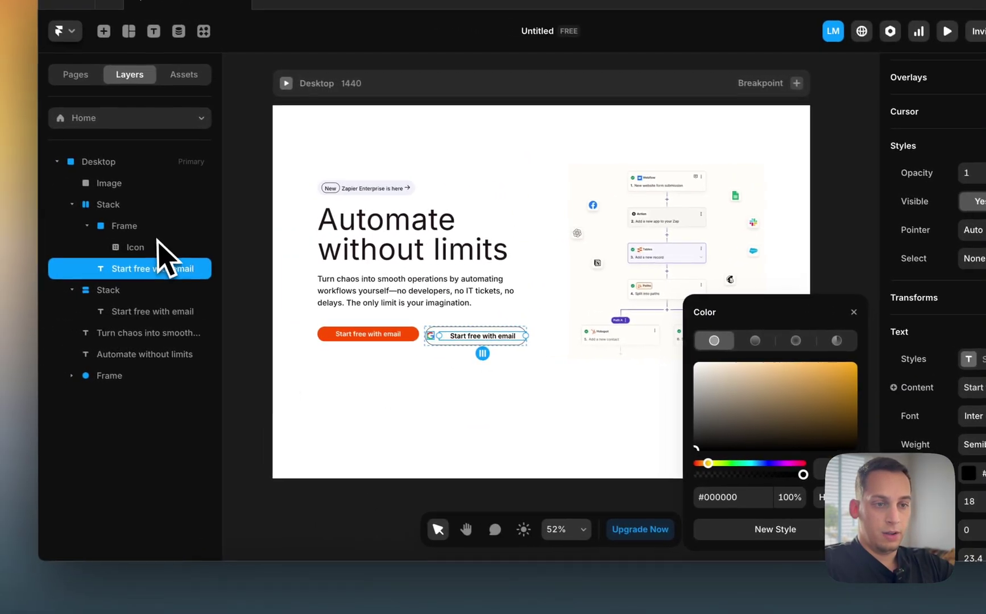
{"action": "left_click", "coordinate": [6, 235]}
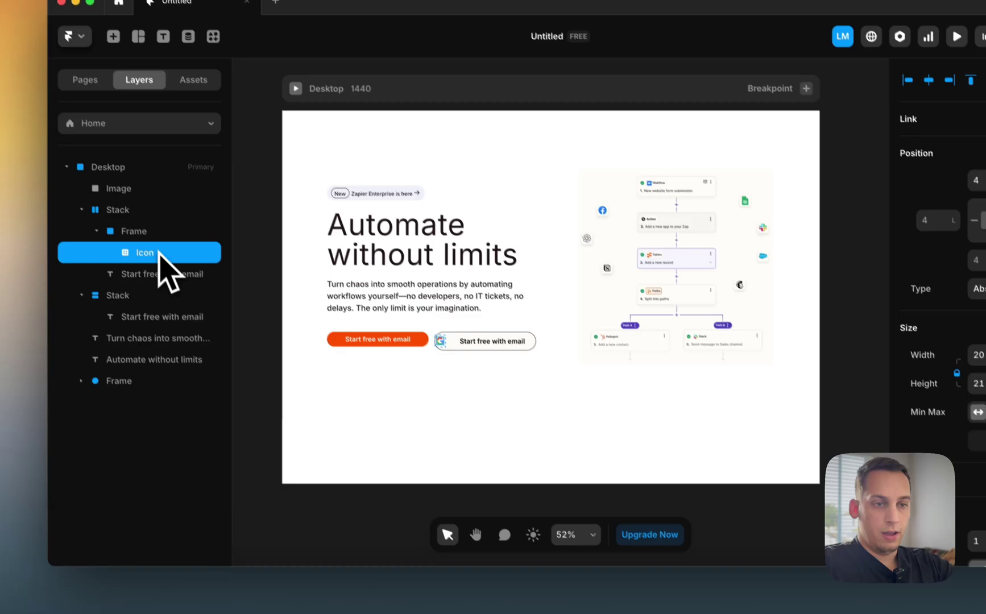
Set the width of the Google button's stack to Fit Content.
{"action": "left_click", "coordinate": [114, 257]}
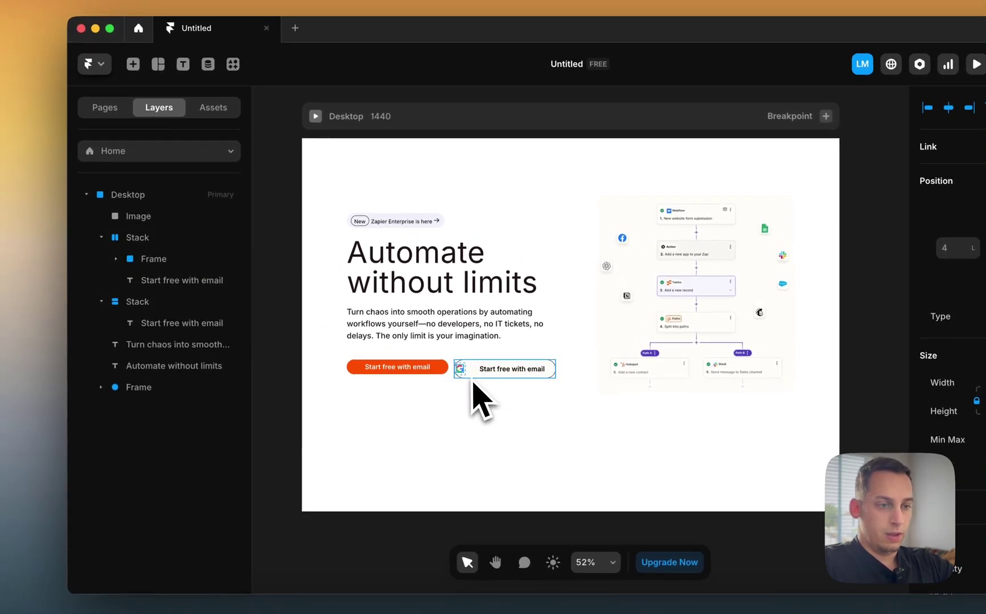
{"action": "scroll", "coordinate": [473, 383], "scroll_direction": "up", "scroll_amount": 5}
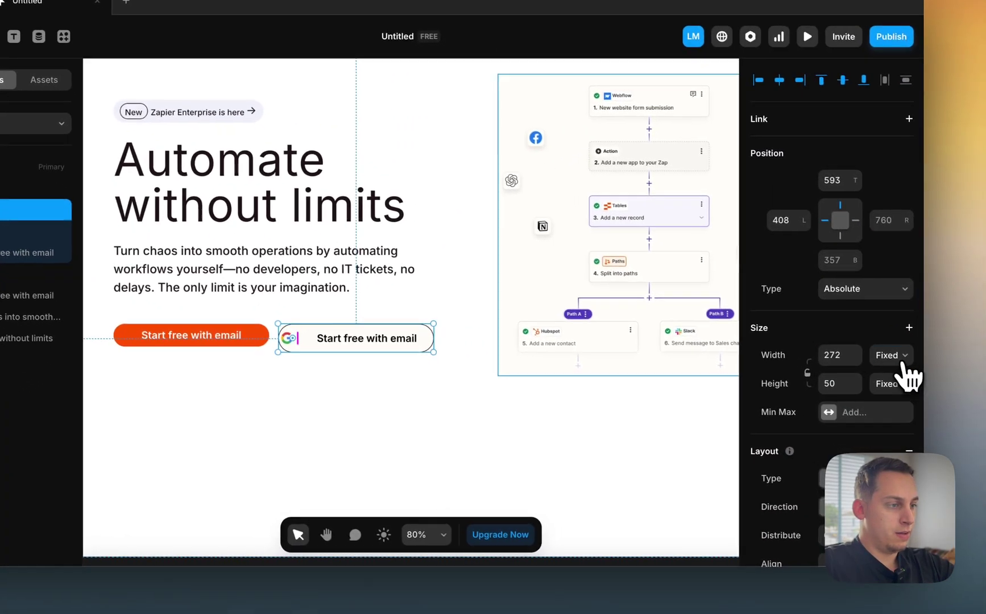
{"action": "left_click", "coordinate": [898, 358]}
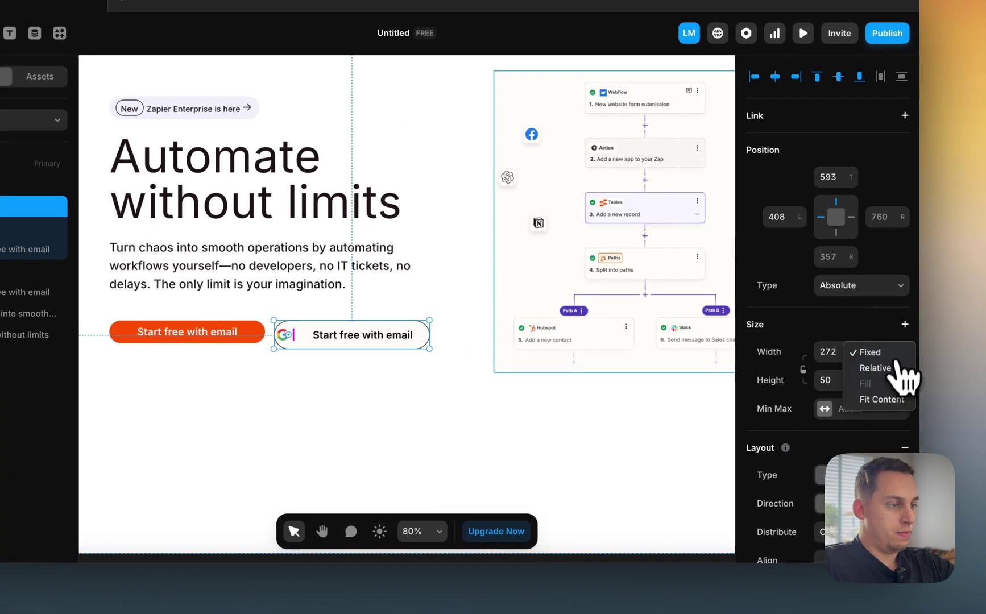
{"action": "left_click", "coordinate": [896, 403]}
Set the width of the text label inside the orange "Start free with email" button to Fit Content.
{"action": "left_click", "coordinate": [117, 331]}
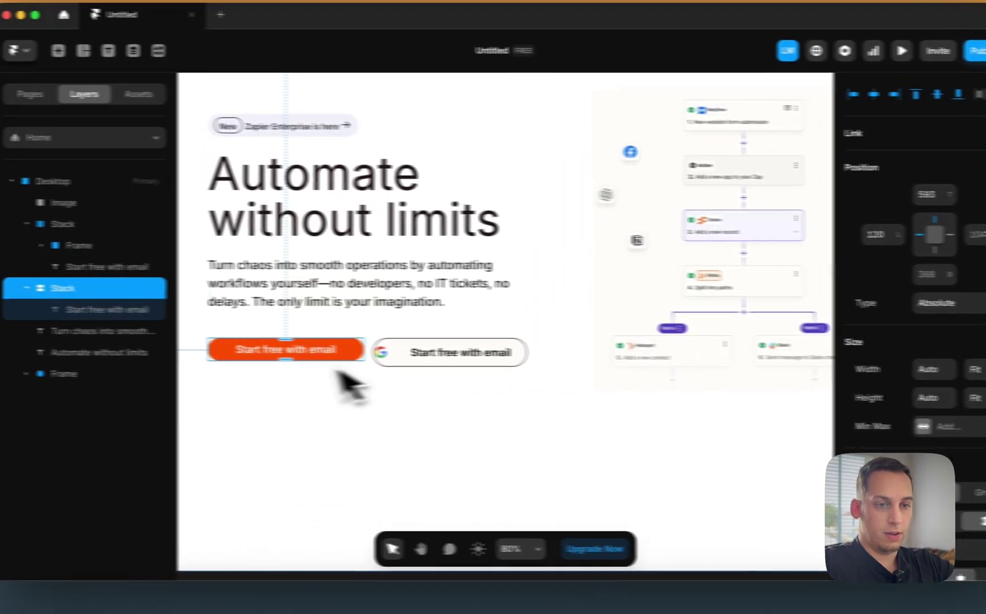
{"action": "left_click", "coordinate": [11, 308]}
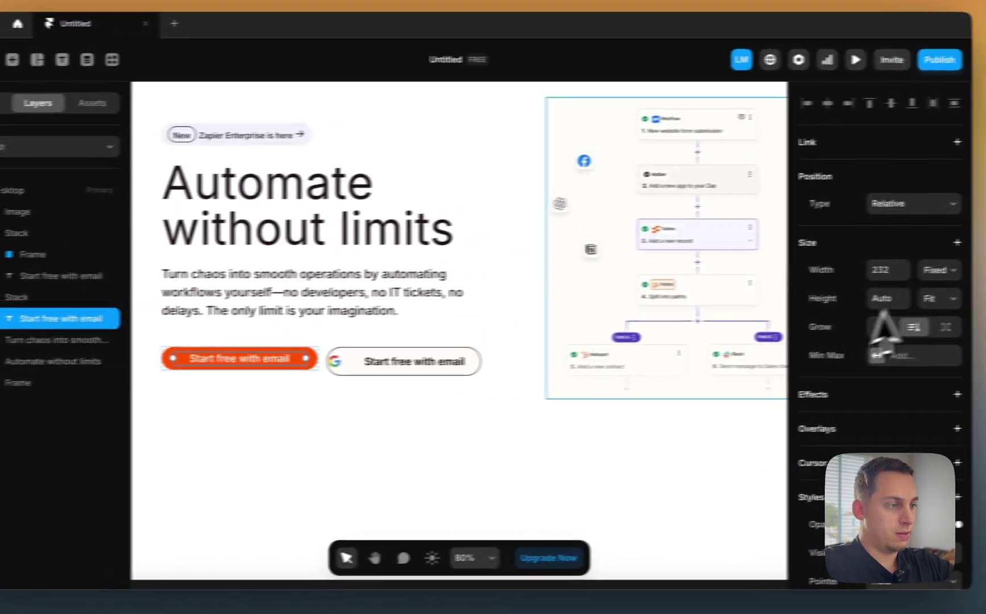
{"action": "left_click", "coordinate": [939, 271]}
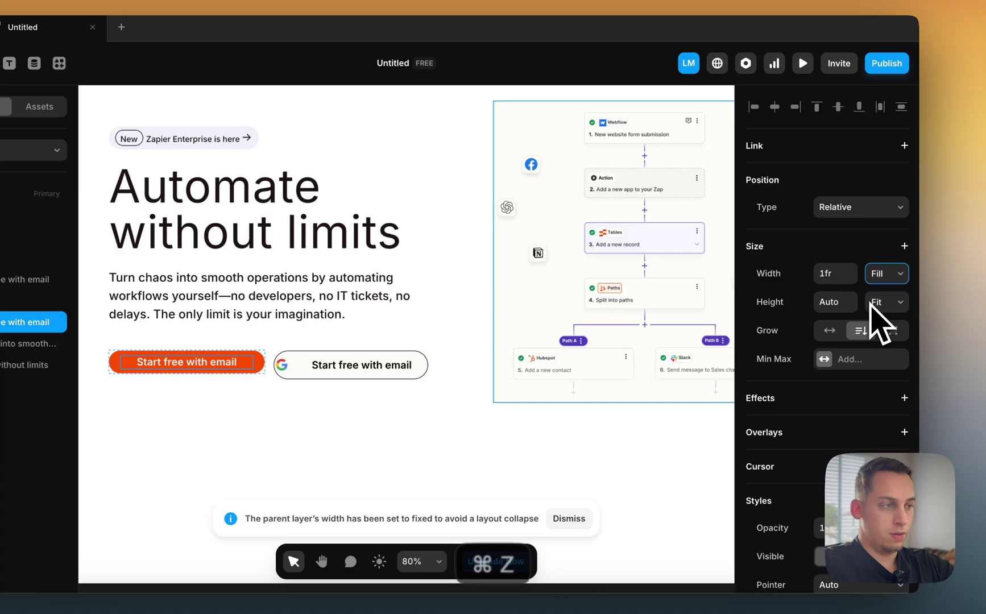
{"action": "left_click", "coordinate": [881, 322]}
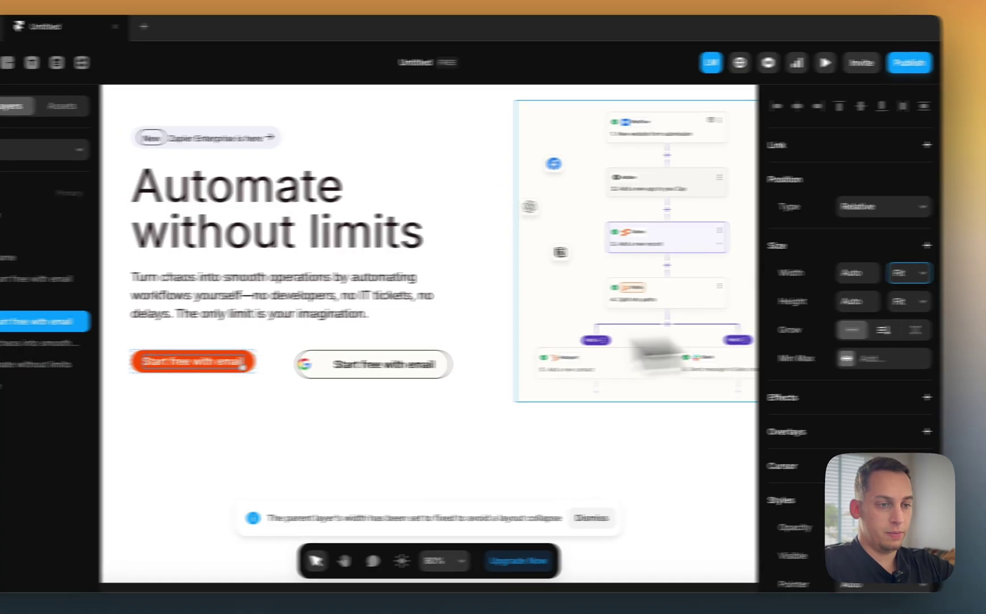
Set the width of the text label inside the Google "Start free with email" button to Fit Content.
{"action": "left_click", "coordinate": [282, 365]}
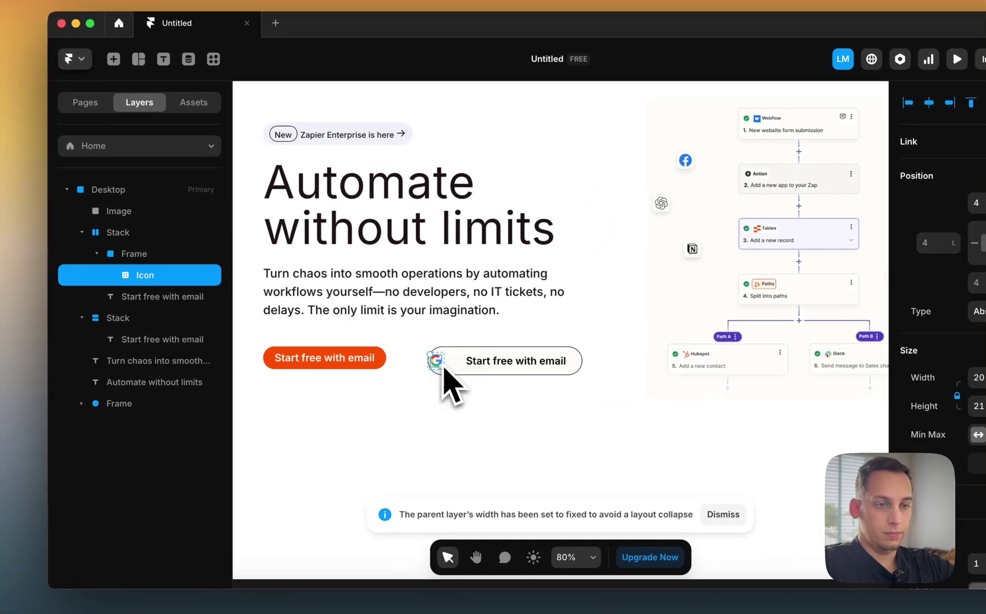
{"action": "left_click", "coordinate": [140, 254]}
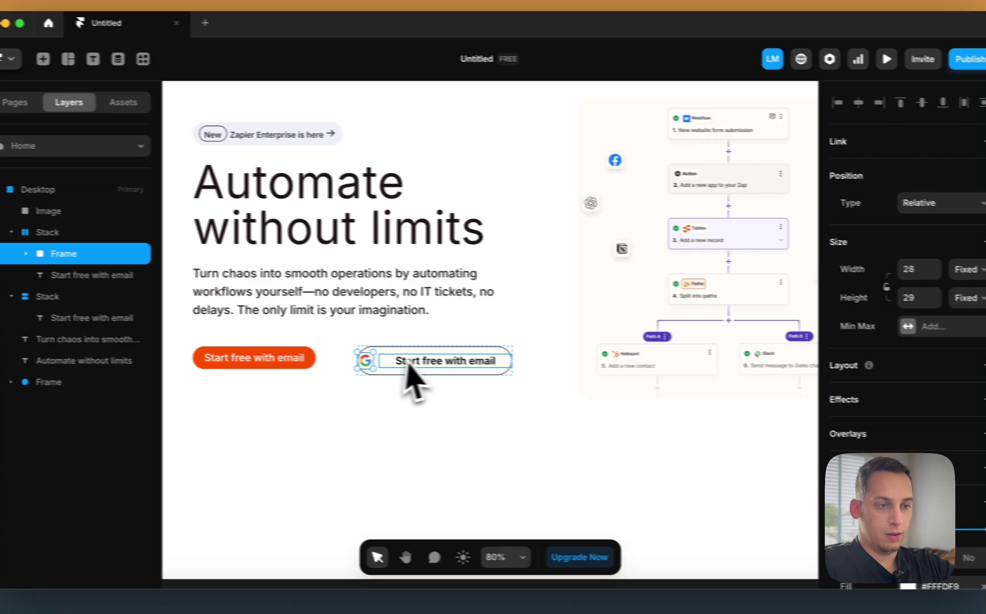
{"action": "left_click", "coordinate": [466, 367]}
{"action": "scroll", "coordinate": [950, 302], "scroll_direction": "up", "scroll_amount": 5}
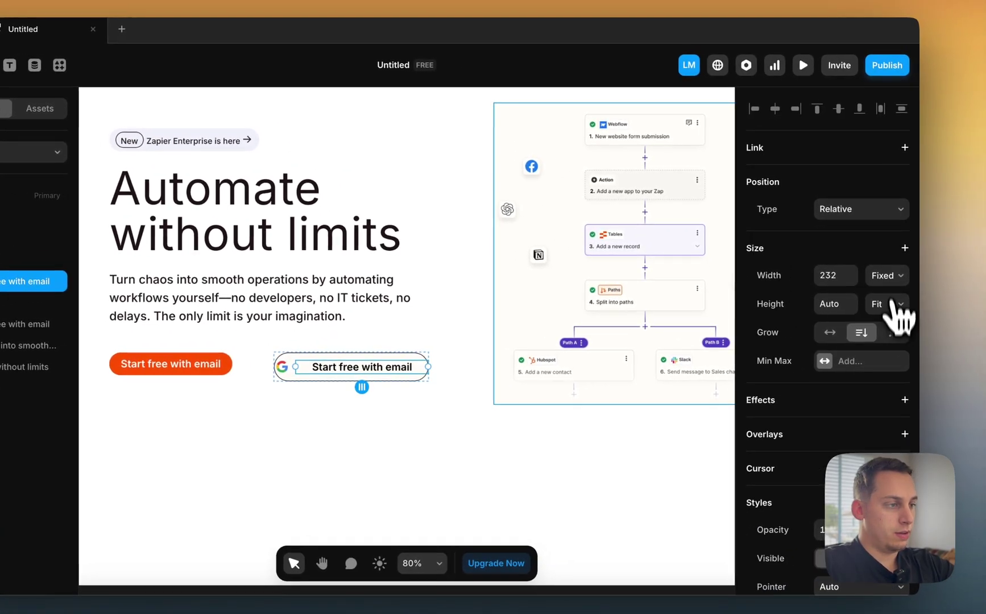
{"action": "left_click", "coordinate": [886, 322]}
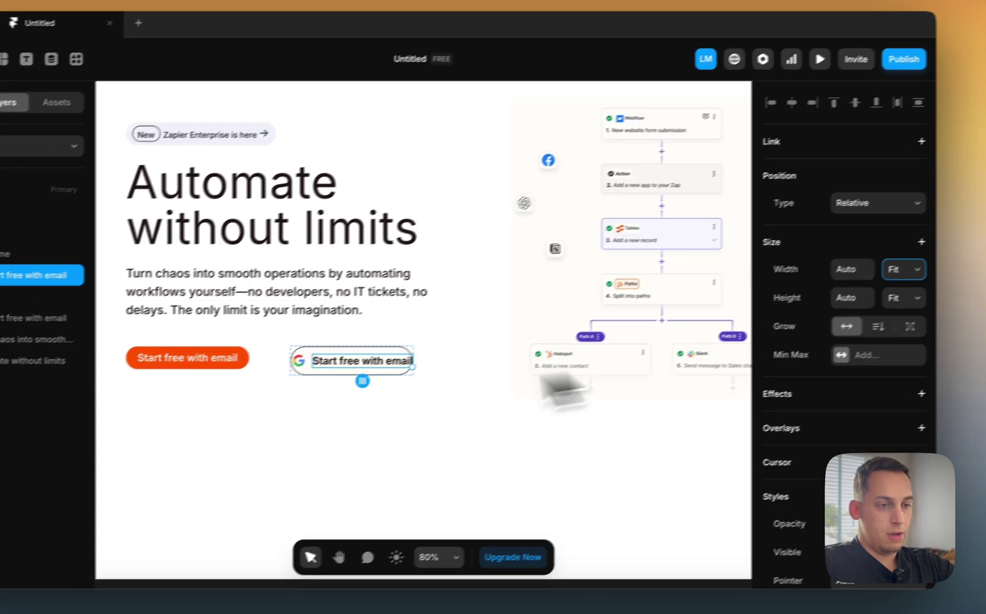
Give the Google button's stack 20 of padding at its right and left sides.
{"action": "scroll", "coordinate": [291, 372], "scroll_direction": "up", "scroll_amount": 3}
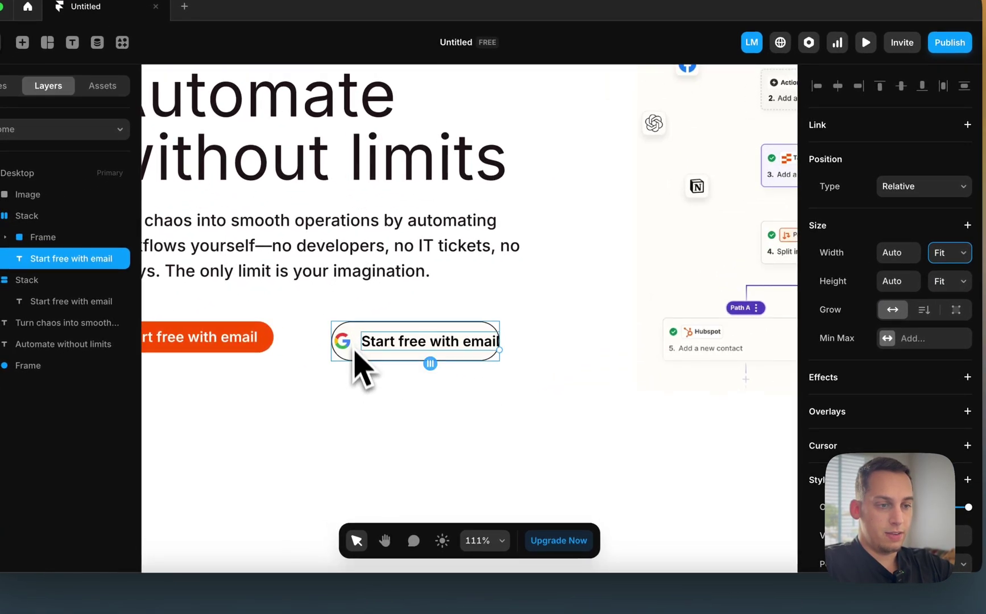
{"action": "left_click", "coordinate": [352, 331]}
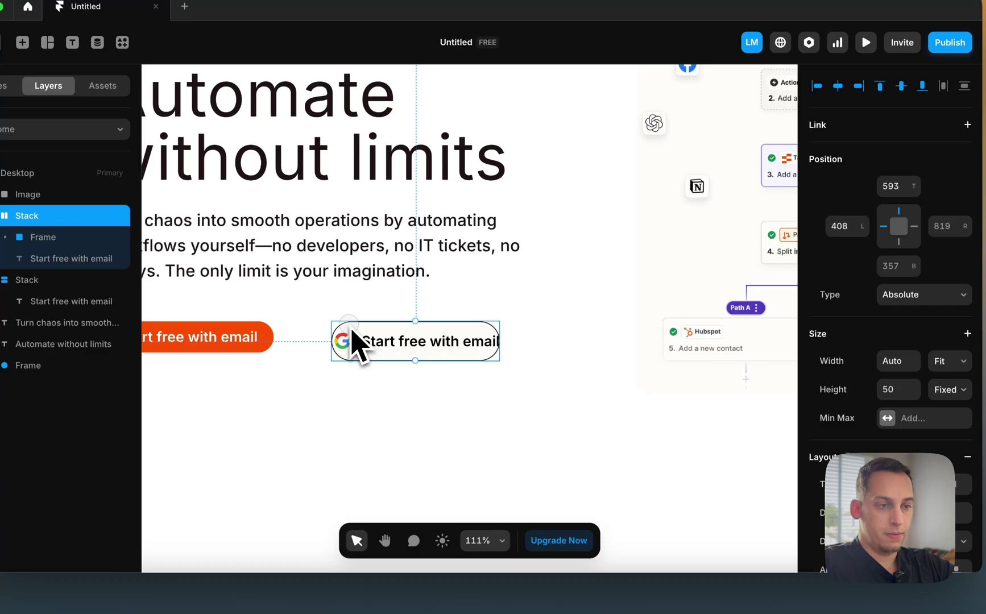
{"action": "scroll", "coordinate": [361, 318], "scroll_direction": "left", "scroll_amount": 6}
{"action": "scroll", "coordinate": [361, 316], "scroll_direction": "right", "scroll_amount": 6}
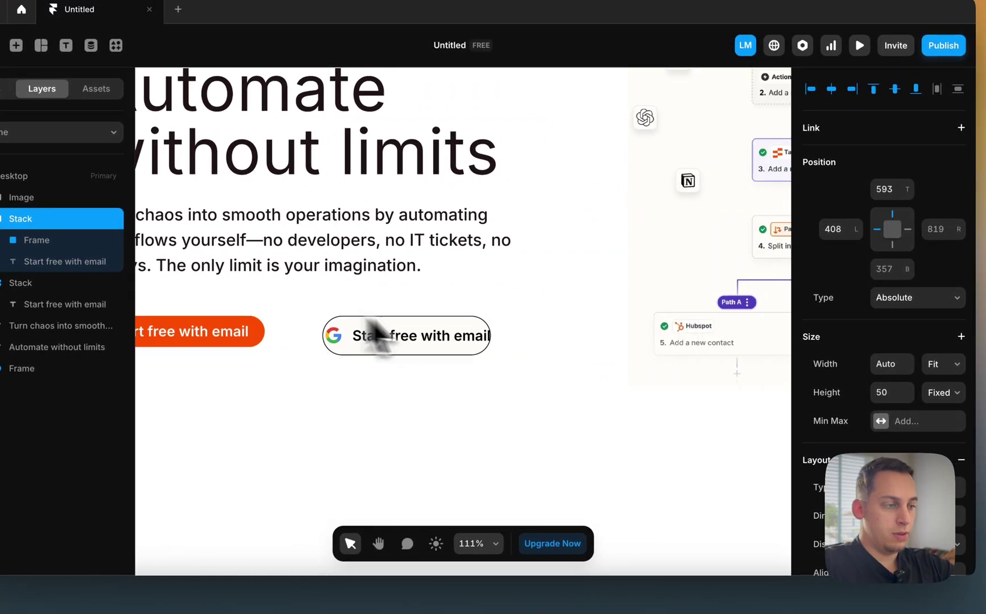
{"action": "scroll", "coordinate": [876, 444], "scroll_direction": "down", "scroll_amount": 6}
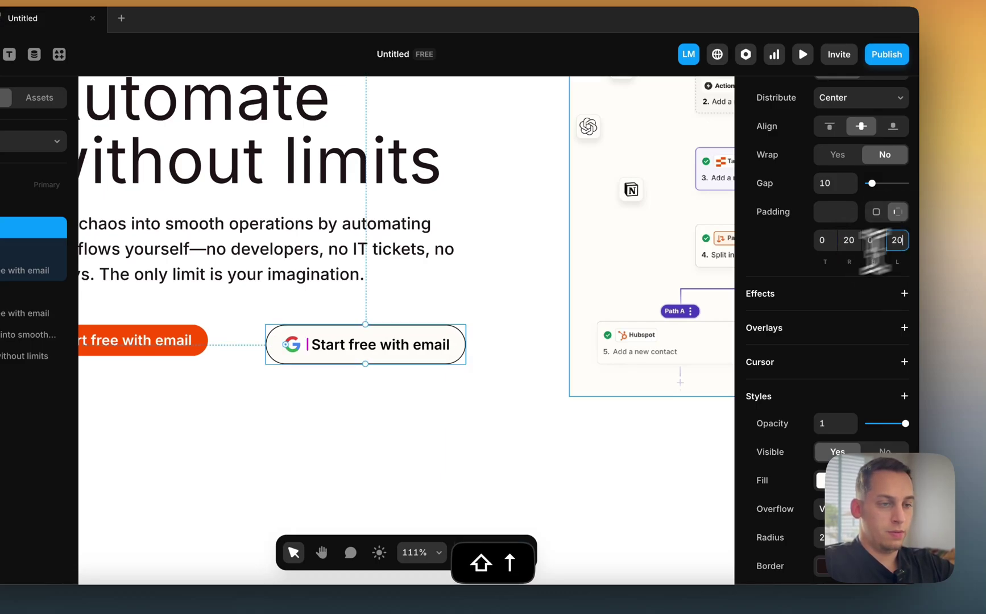
{"action": "scroll", "coordinate": [412, 370], "scroll_direction": "down", "scroll_amount": 3}
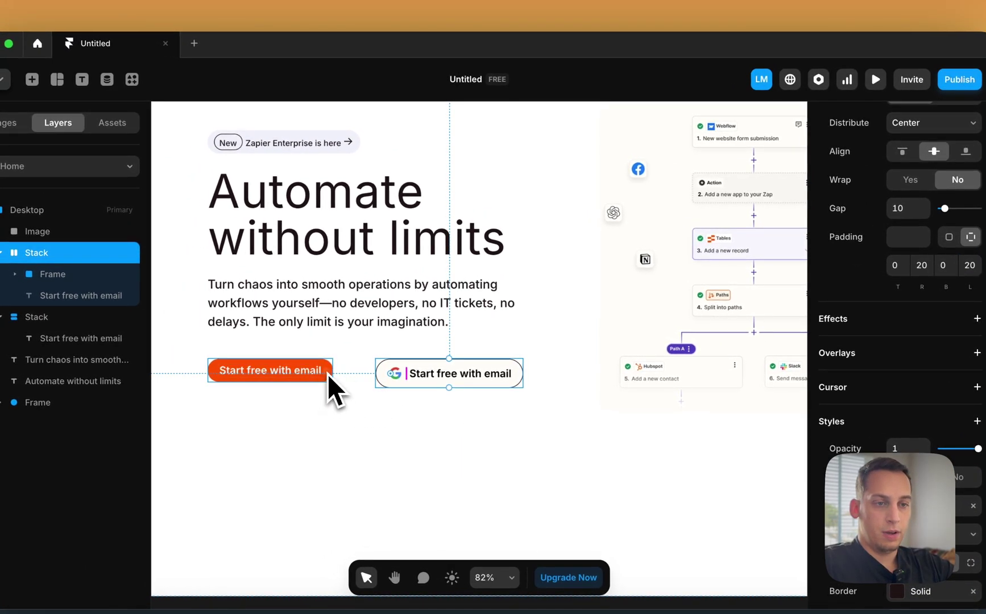
Wrap the orange and Google buttons in a shared stack and set its width to Fit Content.
{"action": "left_click", "coordinate": [328, 374], "text": "shift"}
{"action": "right_click", "coordinate": [329, 373]}
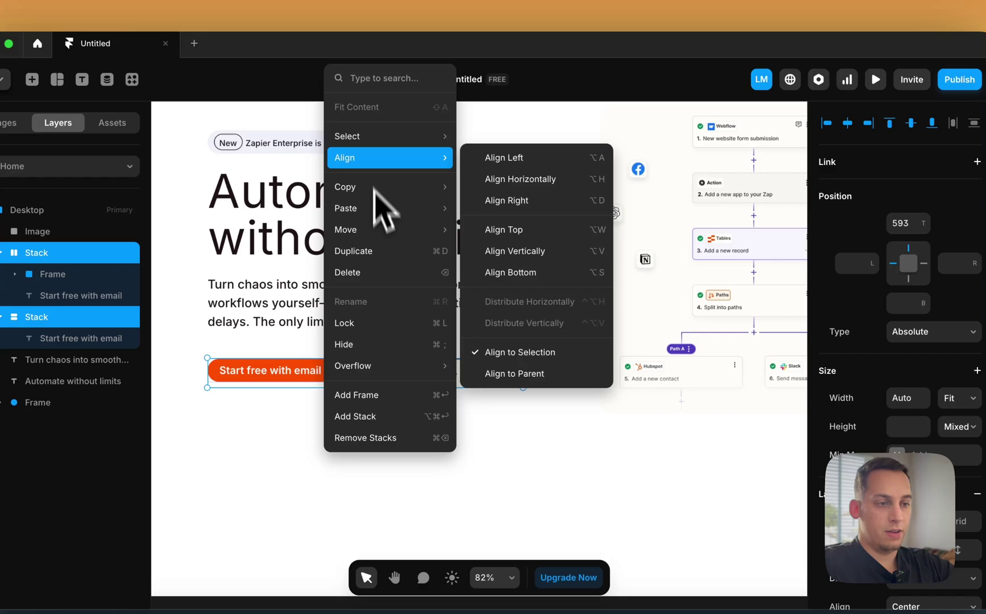
{"action": "left_click", "coordinate": [383, 411]}
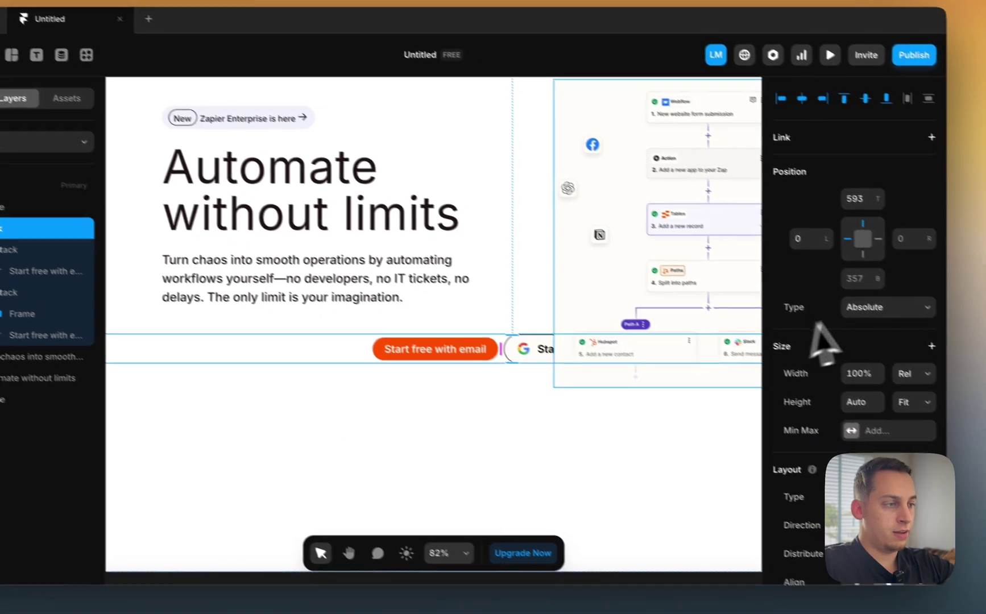
{"action": "left_click", "coordinate": [959, 398]}
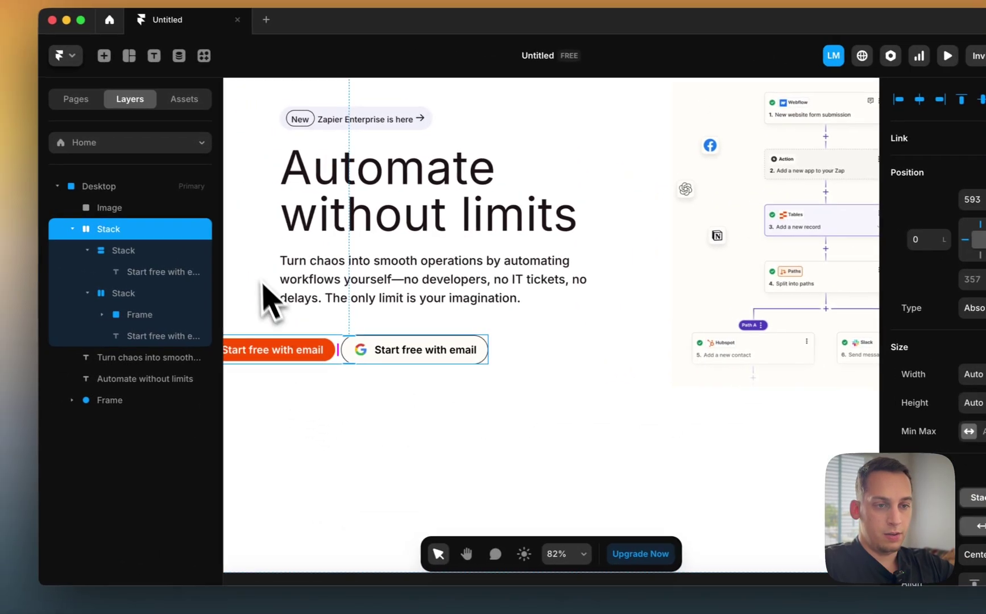
Set the height of the orange button's stack to Fill.
{"action": "left_click", "coordinate": [31, 235]}
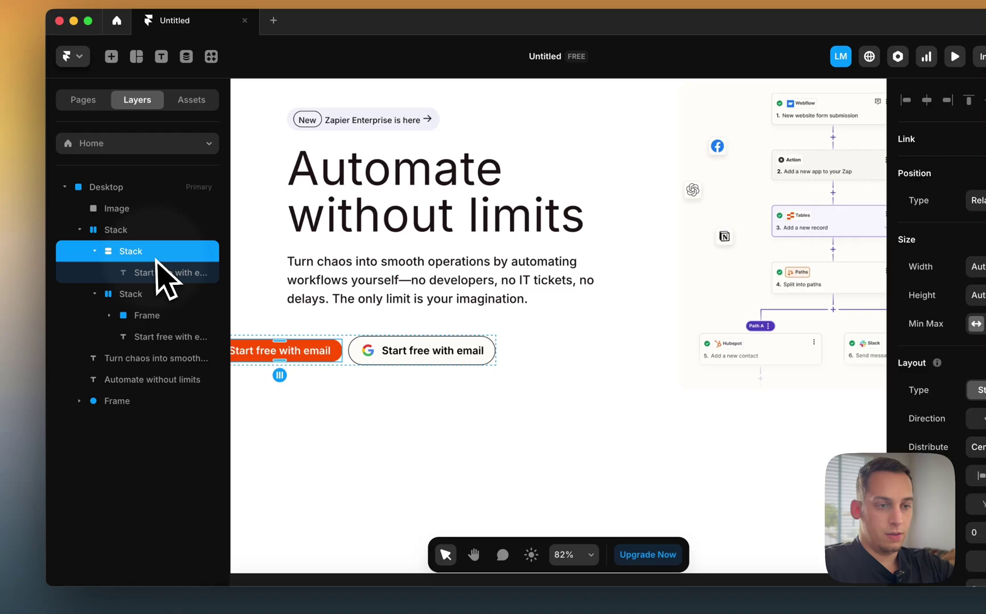
{"action": "left_click", "coordinate": [958, 299]}
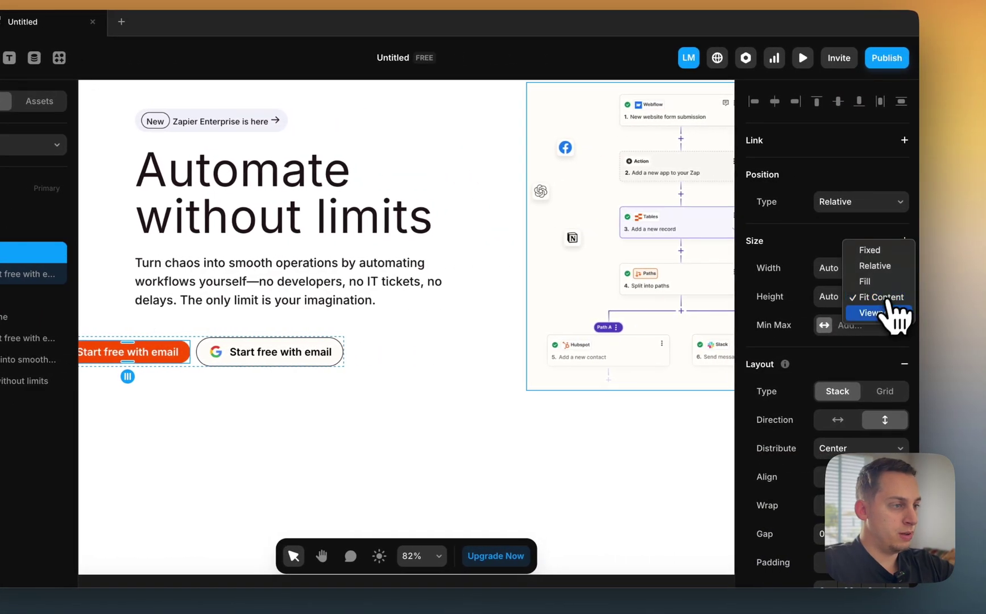
{"action": "scroll", "coordinate": [489, 345], "scroll_direction": "left", "scroll_amount": 2}
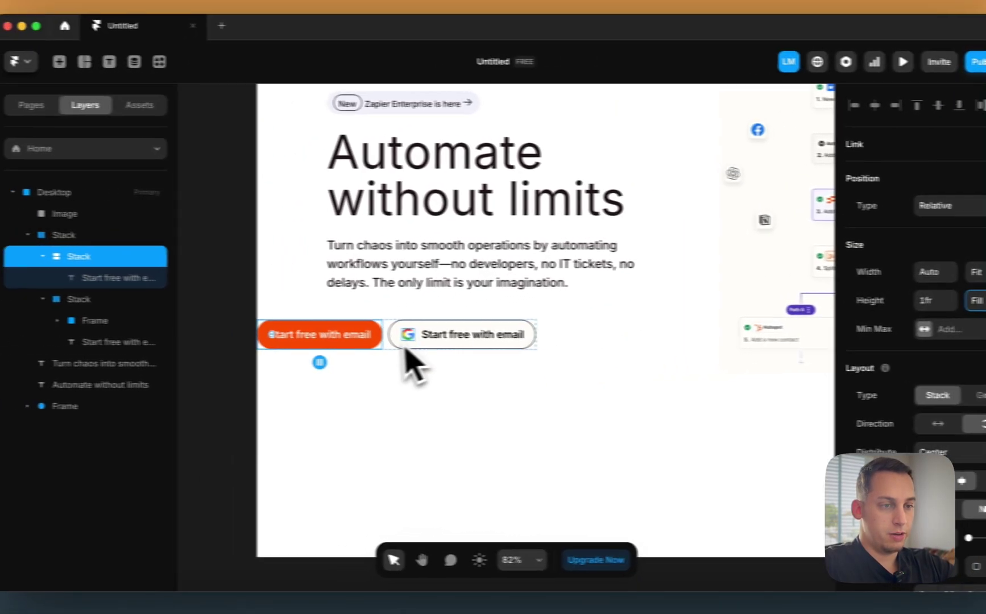
Wrap the "Automate without limits" heading and the paragraph below it in a stack with Fit Content width.
{"action": "left_click", "coordinate": [287, 343]}
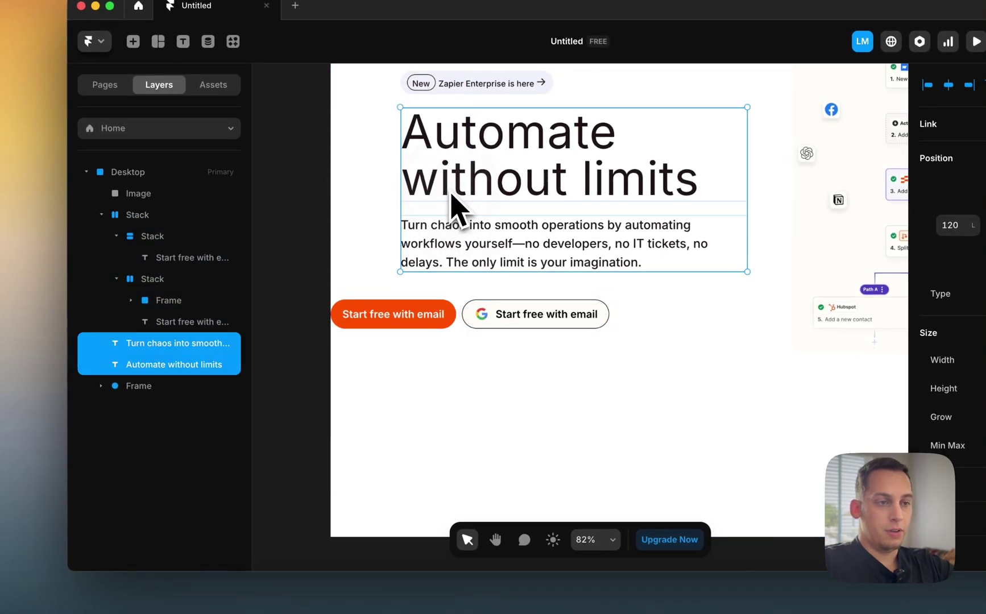
{"action": "right_click", "coordinate": [453, 194]}
{"action": "left_click", "coordinate": [473, 528]}
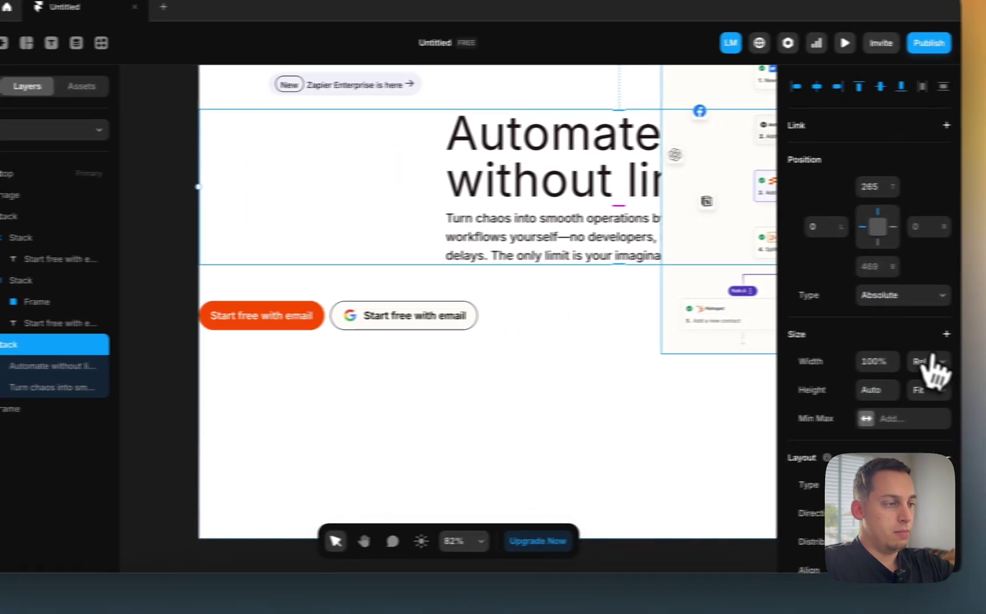
{"action": "left_click", "coordinate": [928, 362]}
{"action": "left_click", "coordinate": [878, 396]}
Group the heading-and-paragraph stack with the button row in a parent stack and set its width to Fit Content.
{"action": "scroll", "coordinate": [463, 248], "scroll_direction": "down", "scroll_amount": 3}
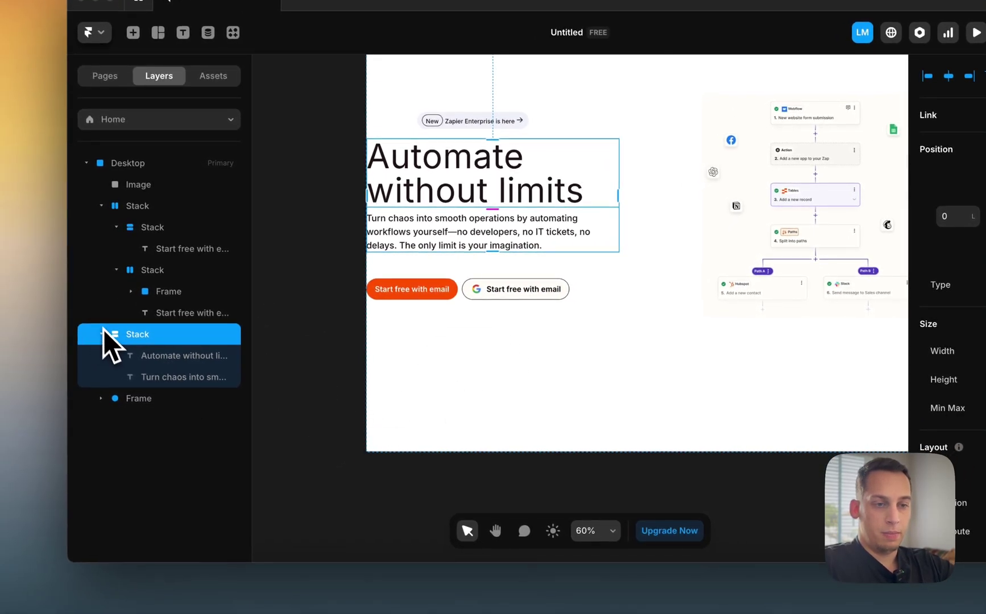
{"action": "left_click", "coordinate": [101, 205]}
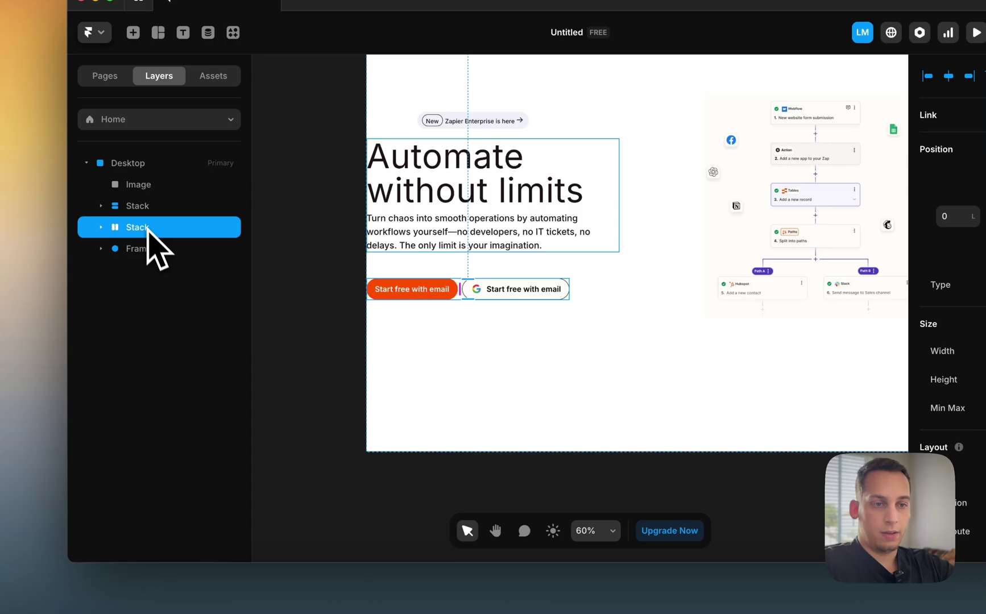
{"action": "right_click", "coordinate": [143, 214]}
{"action": "left_click", "coordinate": [199, 515]}
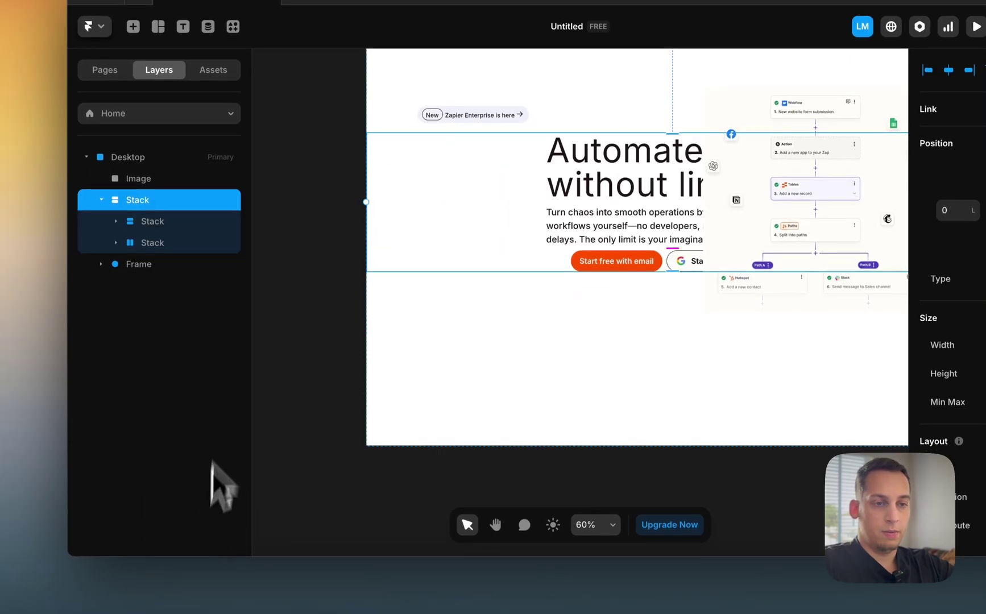
{"action": "left_click", "coordinate": [974, 369]}
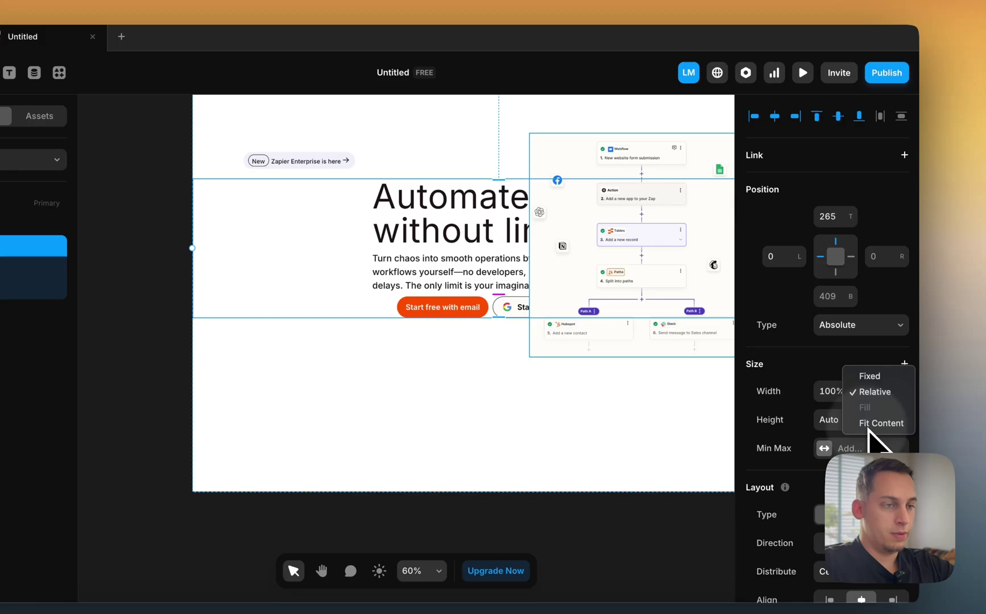
{"action": "left_click", "coordinate": [875, 423]}
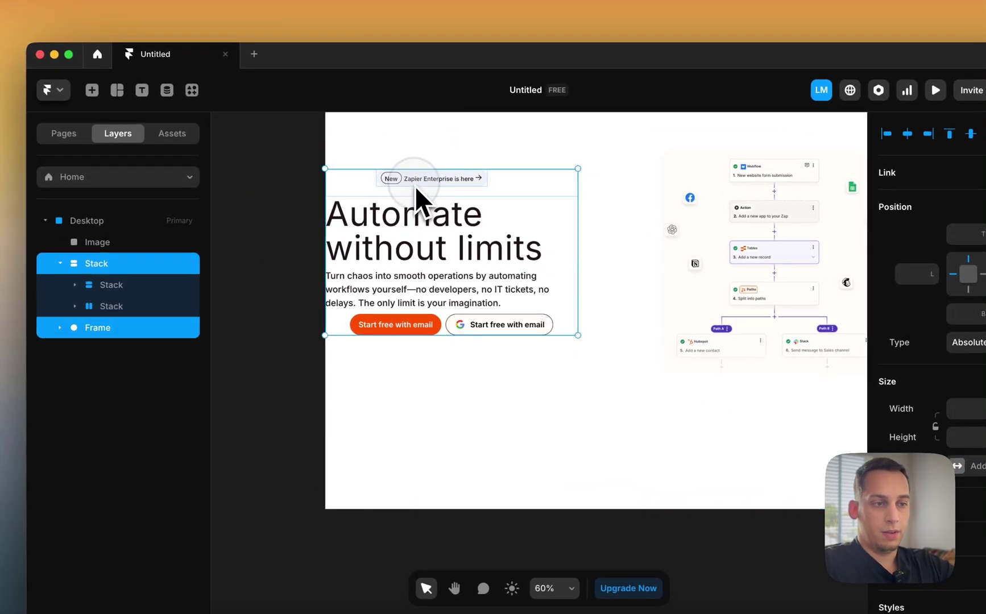
Add a stack layout to the "Zapier Enterprise is here" badge frame.
{"action": "key", "text": "Escape"}
{"action": "left_click", "coordinate": [401, 193]}
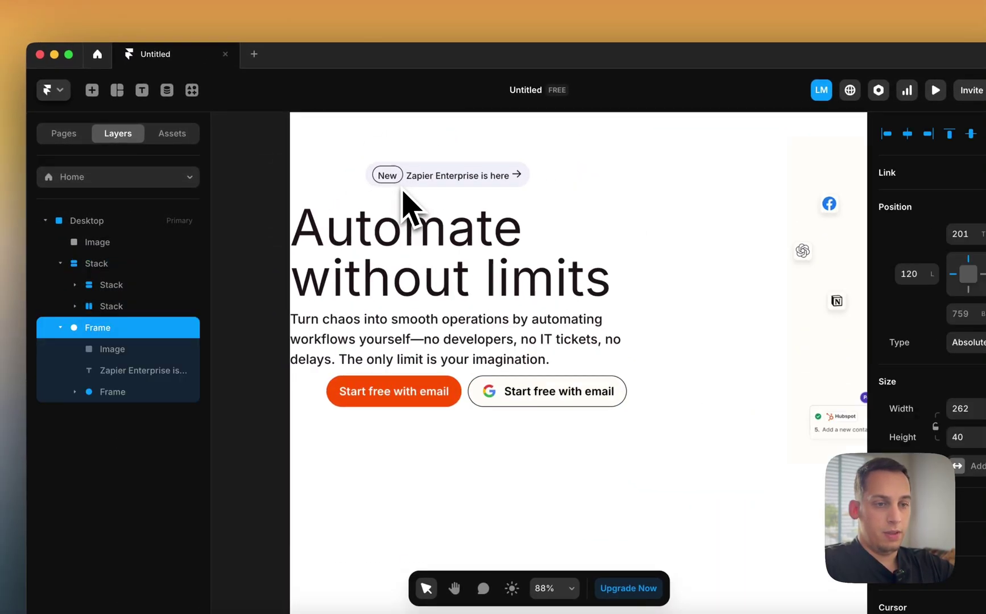
{"action": "scroll", "coordinate": [402, 198], "scroll_direction": "up", "scroll_amount": 5}
{"action": "scroll", "coordinate": [875, 432], "scroll_direction": "down", "scroll_amount": 7}
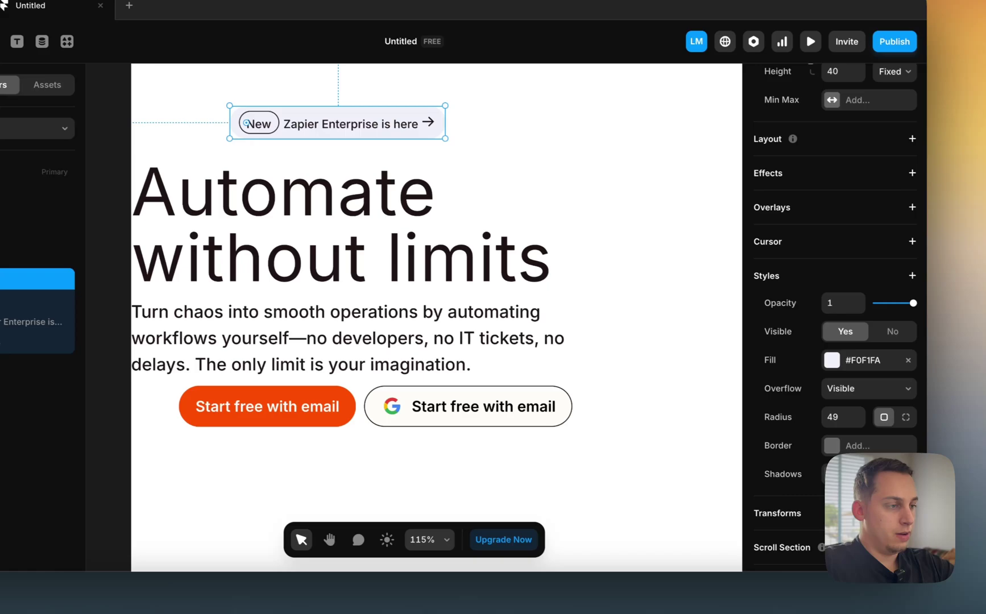
{"action": "scroll", "coordinate": [956, 222], "scroll_direction": "up", "scroll_amount": 1}
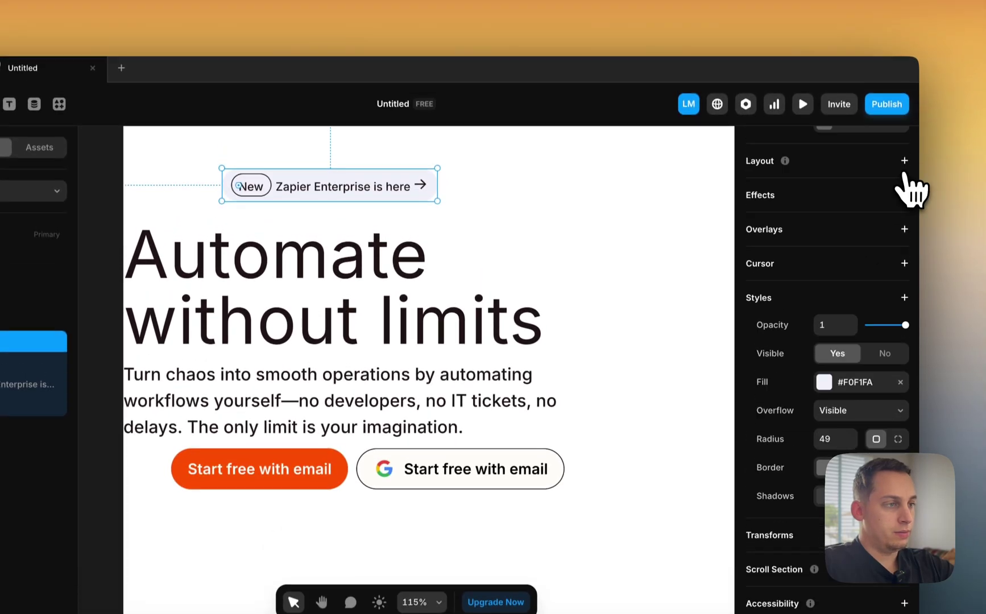
{"action": "scroll", "coordinate": [910, 188], "scroll_direction": "up", "scroll_amount": 1}
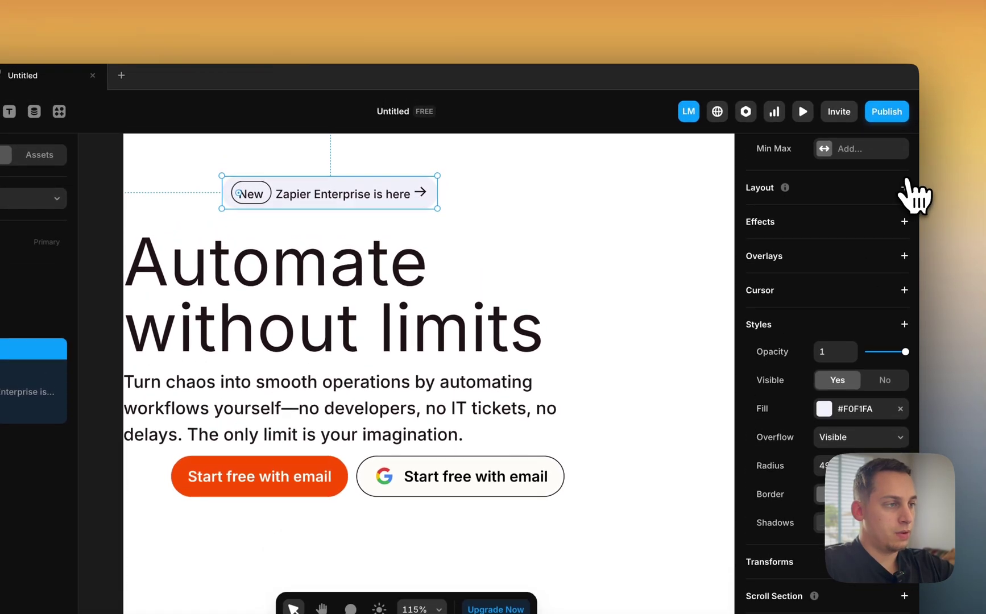
{"action": "left_click", "coordinate": [904, 187]}
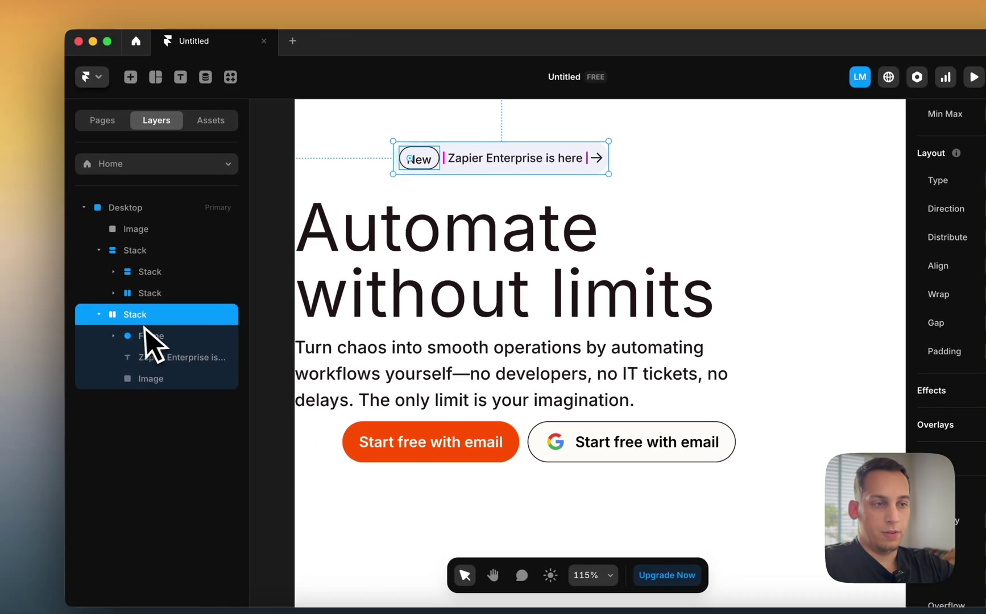
Add a stack layout to the "New" pill frame inside the badge.
{"action": "left_click", "coordinate": [149, 355]}
{"action": "scroll", "coordinate": [896, 392], "scroll_direction": "down", "scroll_amount": 4}
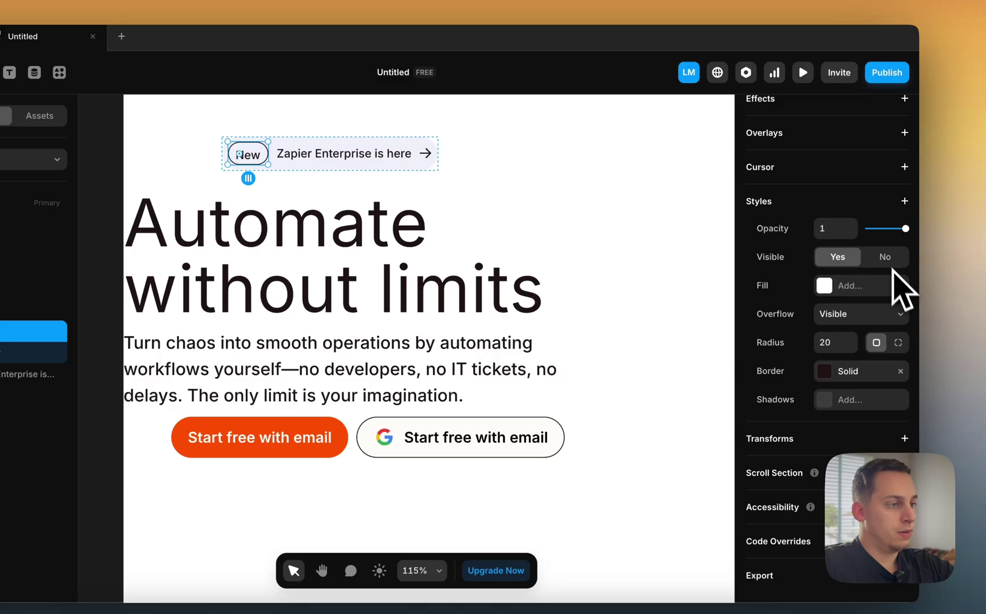
{"action": "scroll", "coordinate": [874, 276], "scroll_direction": "up", "scroll_amount": 2}
{"action": "left_click", "coordinate": [904, 163]}
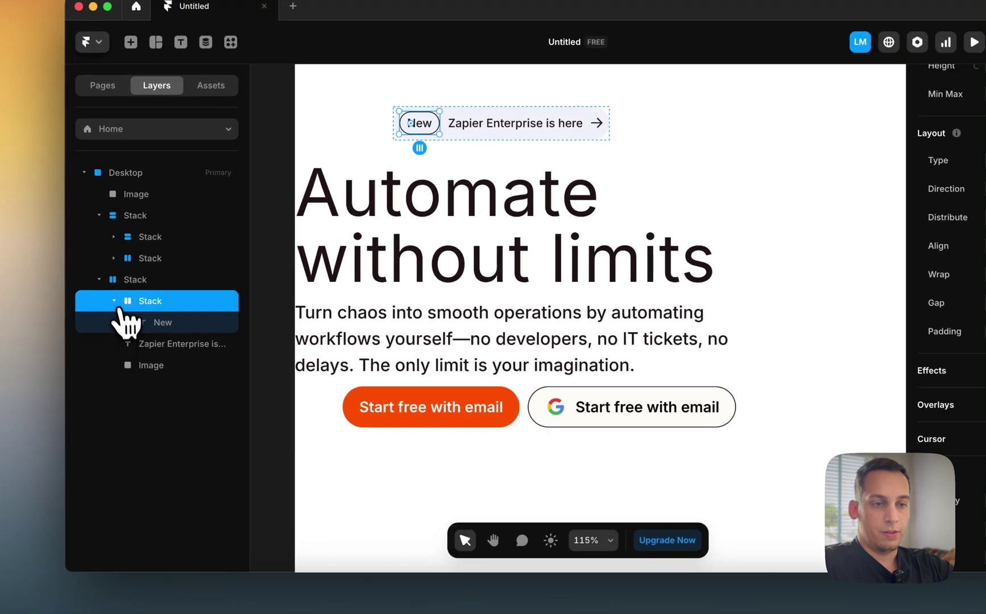
Wrap the badge stack and the text-and-buttons stack in one parent stack and set its width to Fit Content.
{"action": "left_click", "coordinate": [99, 279]}
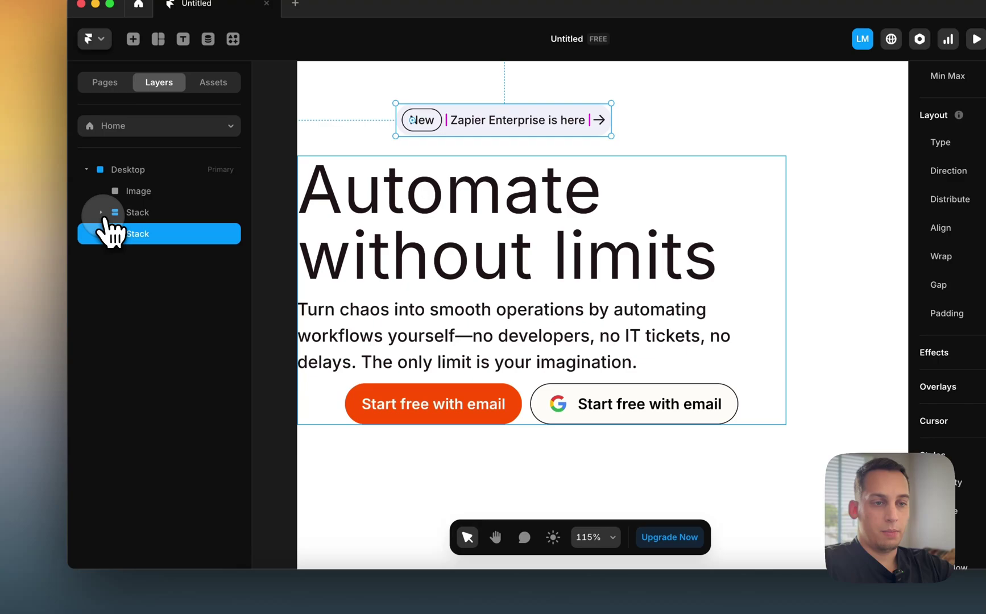
{"action": "right_click", "coordinate": [142, 233]}
{"action": "left_click", "coordinate": [188, 523]}
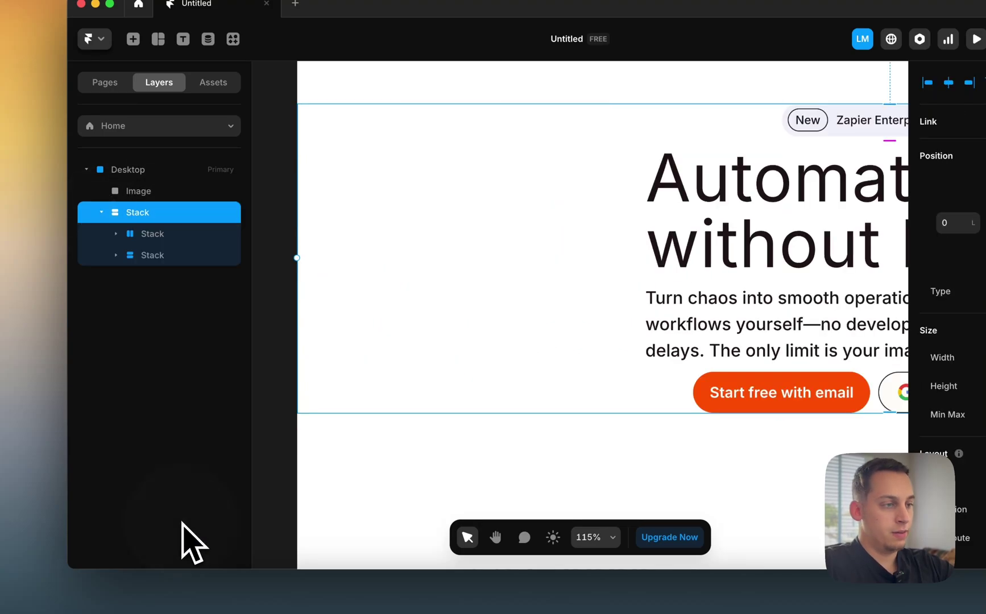
{"action": "left_click", "coordinate": [884, 358]}
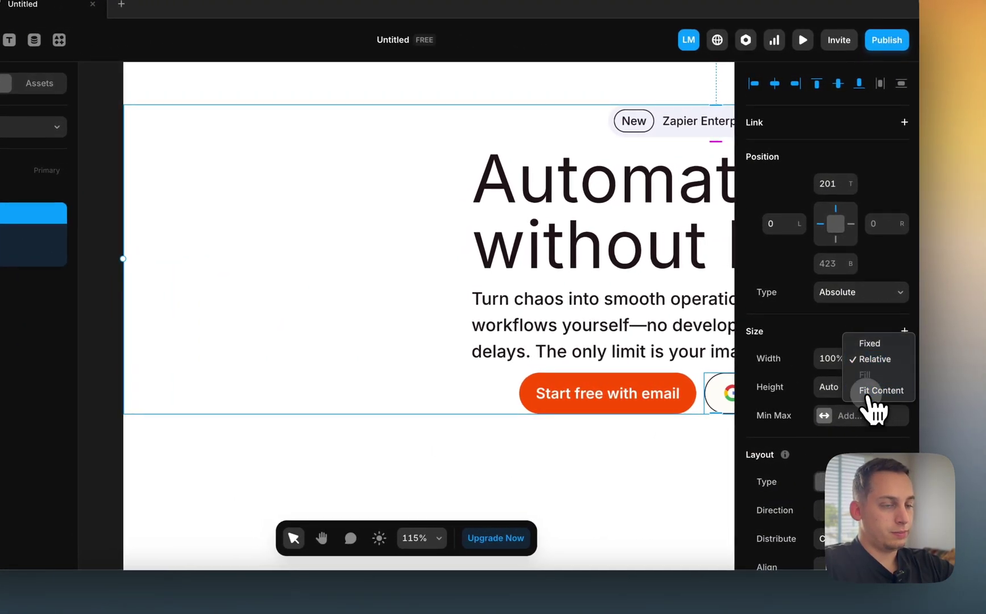
{"action": "left_click", "coordinate": [868, 391]}
{"action": "key", "text": "shift+1"}
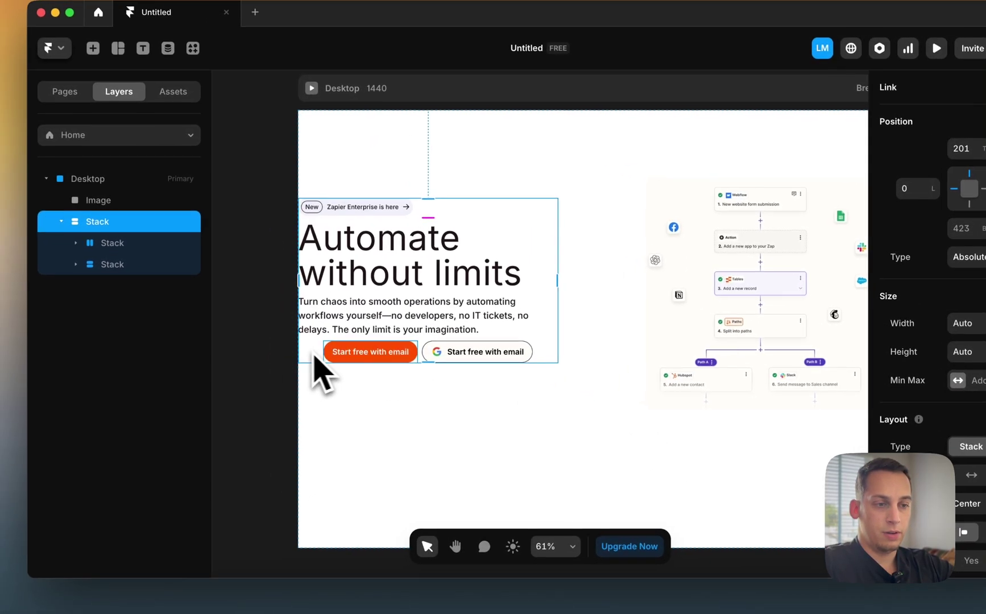
Distribute the button row's stack from the start and centre its buttons vertically.
{"action": "left_click", "coordinate": [195, 321], "text": "super"}
{"action": "left_click", "coordinate": [176, 320]}
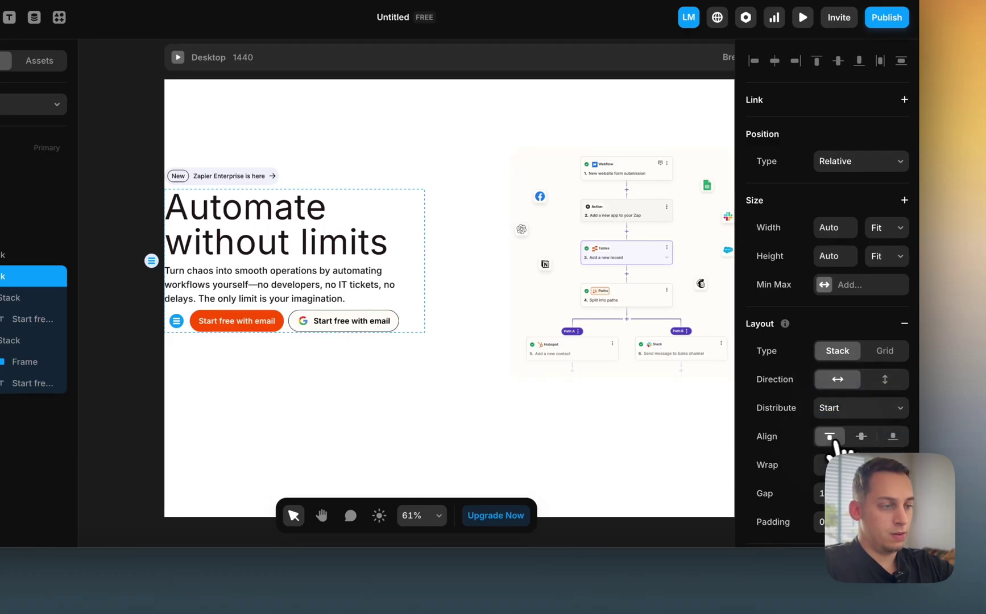
{"action": "left_click", "coordinate": [861, 437]}
Left-align the contents of the stack holding the text and the button row, and widen its gap.
{"action": "left_click", "coordinate": [129, 276]}
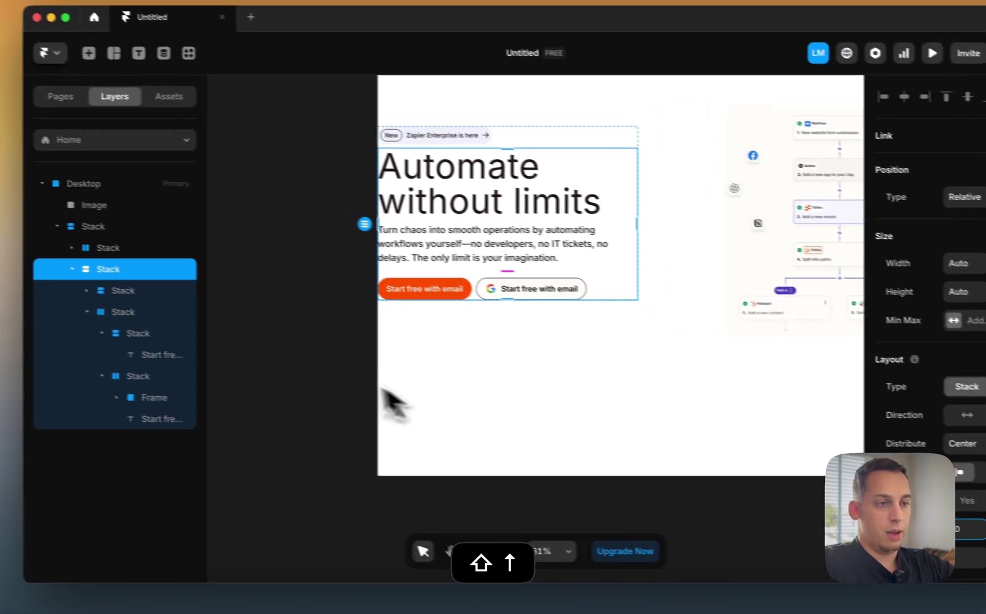
{"action": "left_click", "coordinate": [124, 313]}
{"action": "scroll", "coordinate": [124, 313], "scroll_direction": "right", "scroll_amount": 2}
{"action": "scroll", "coordinate": [124, 317], "scroll_direction": "down", "scroll_amount": 4}
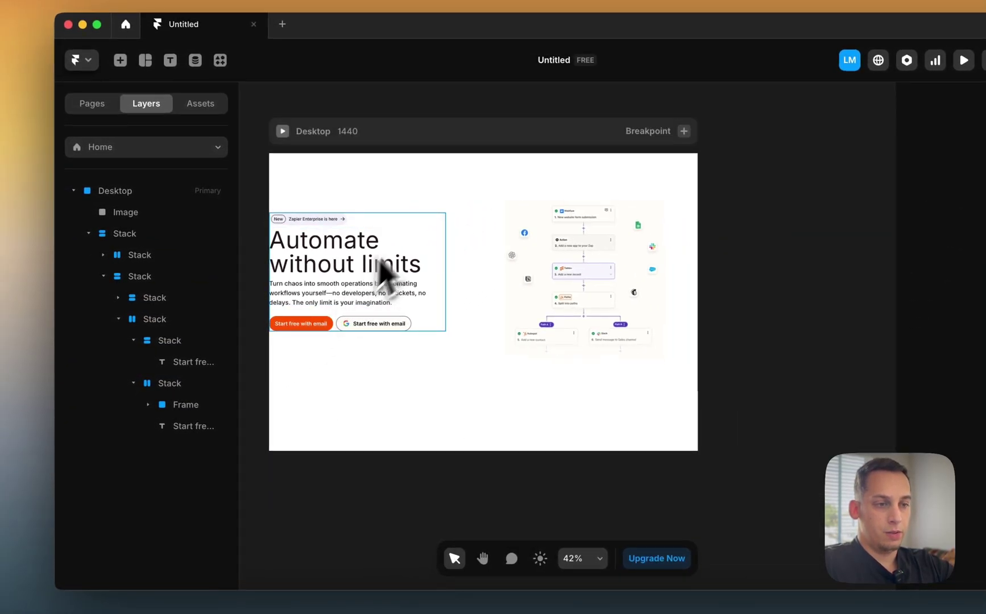
Wrap the workflow diagram image in a stack.
{"action": "left_click", "coordinate": [520, 285]}
{"action": "left_click", "coordinate": [88, 233]}
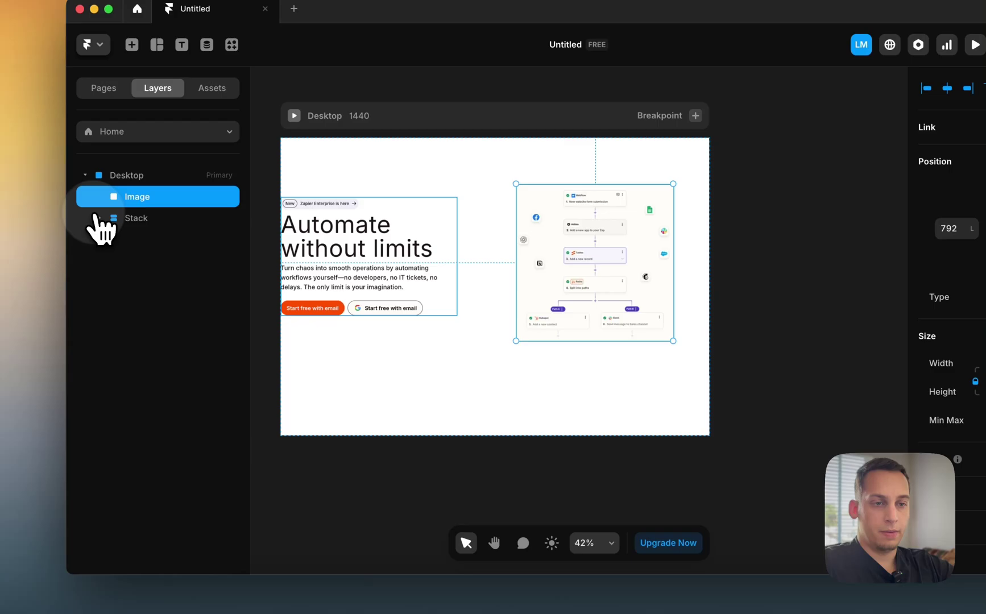
{"action": "right_click", "coordinate": [150, 196]}
{"action": "left_click", "coordinate": [177, 558]}
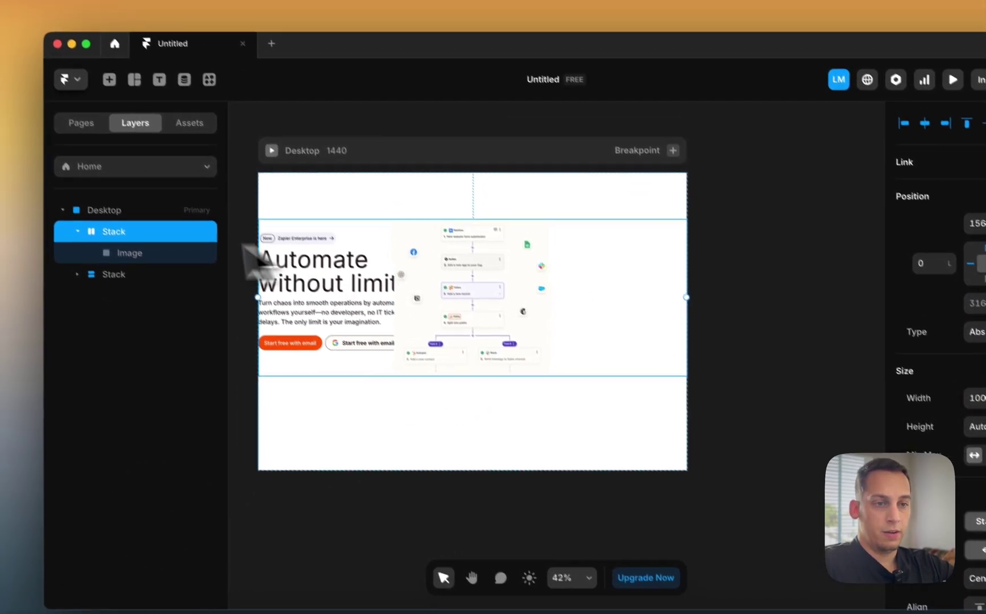
Give the Desktop breakpoint a stack layout with horizontal direction.
{"action": "left_click", "coordinate": [73, 177]}
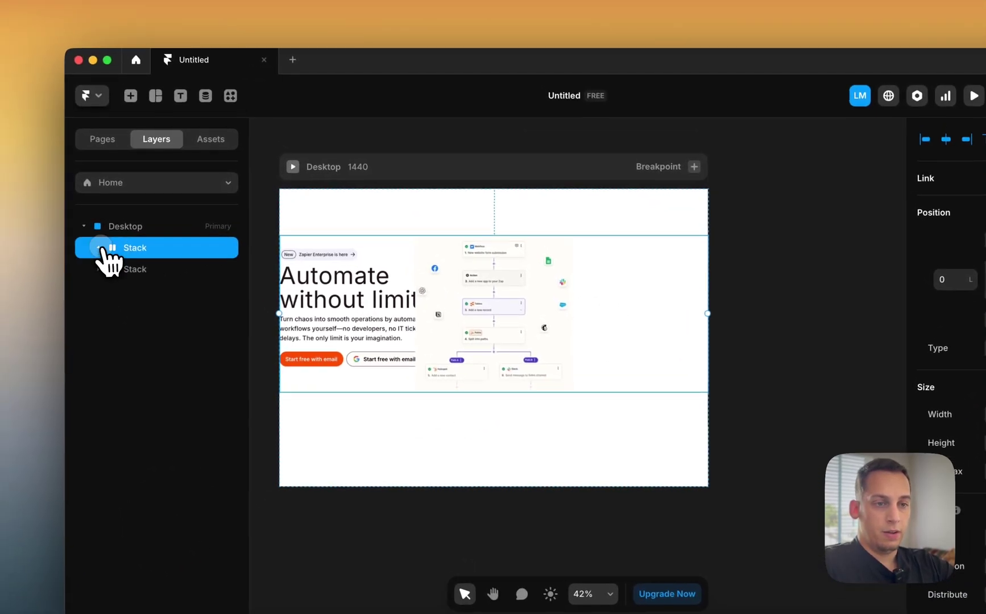
{"action": "left_click", "coordinate": [128, 228]}
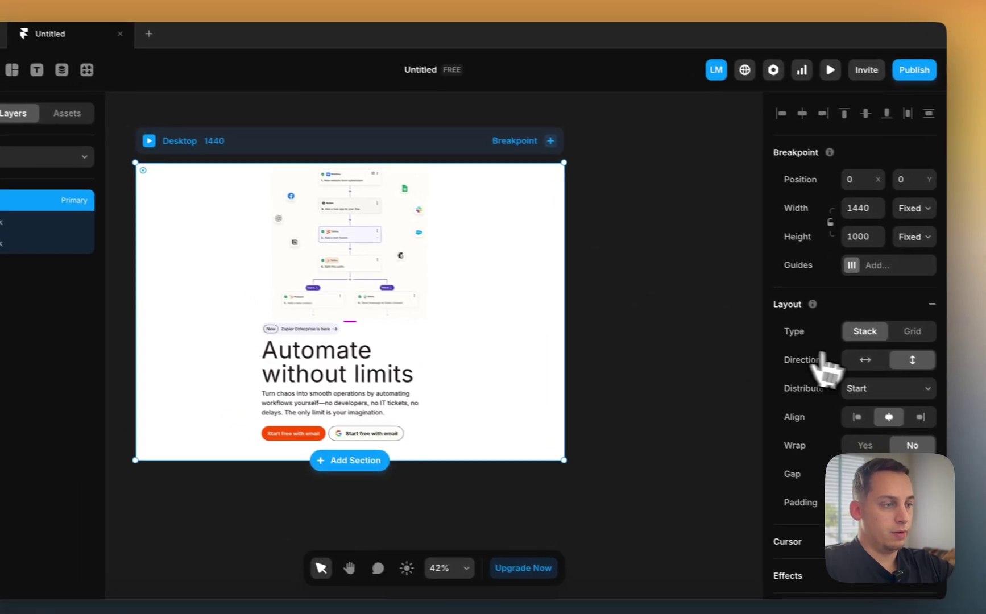
{"action": "left_click", "coordinate": [838, 344]}
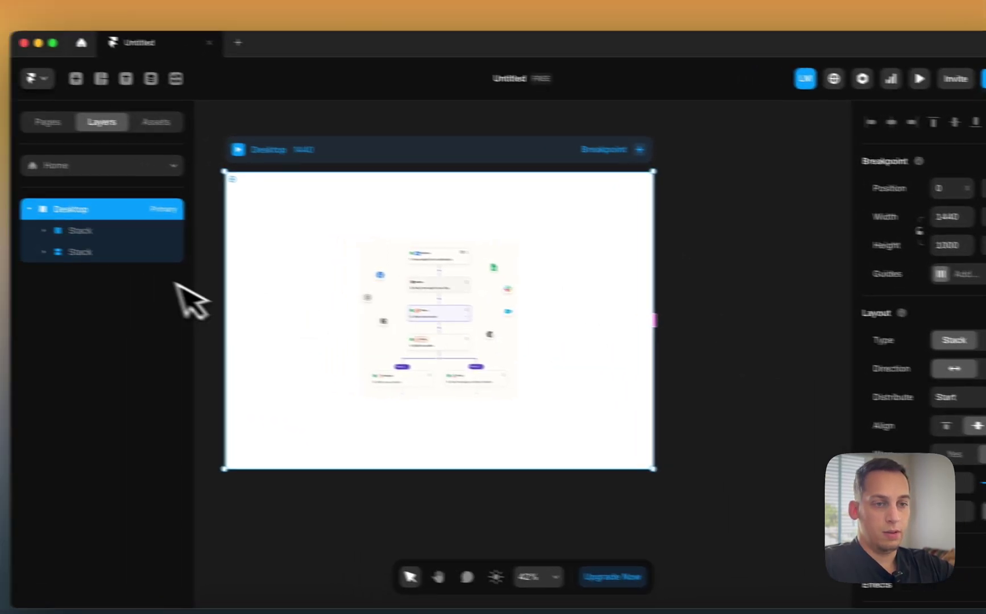
Set the width of both the image stack and the text stack to Fill at 1fr.
{"action": "left_click", "coordinate": [97, 234]}
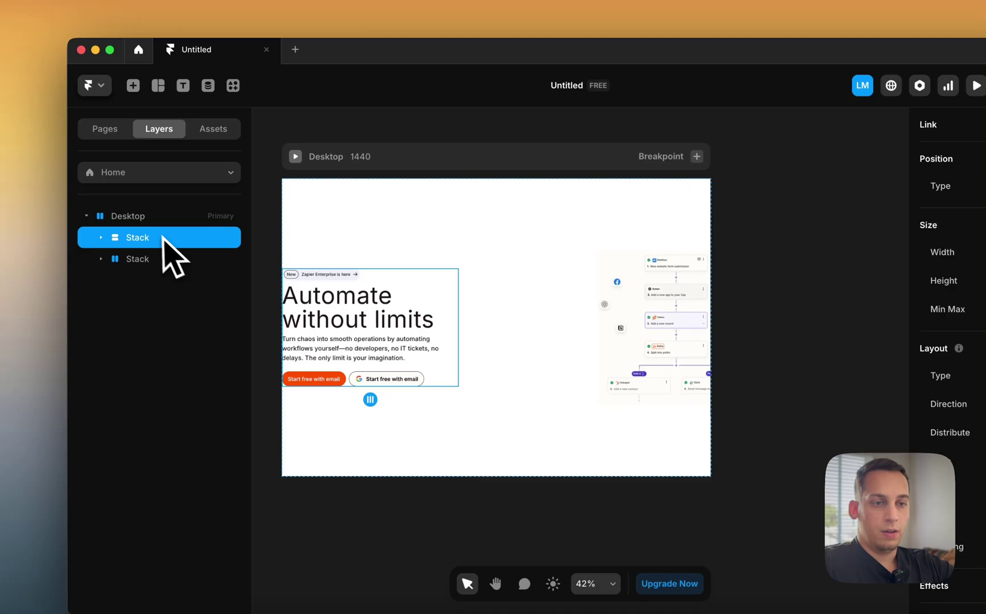
{"action": "left_click", "coordinate": [125, 259]}
{"action": "left_click", "coordinate": [887, 292]}
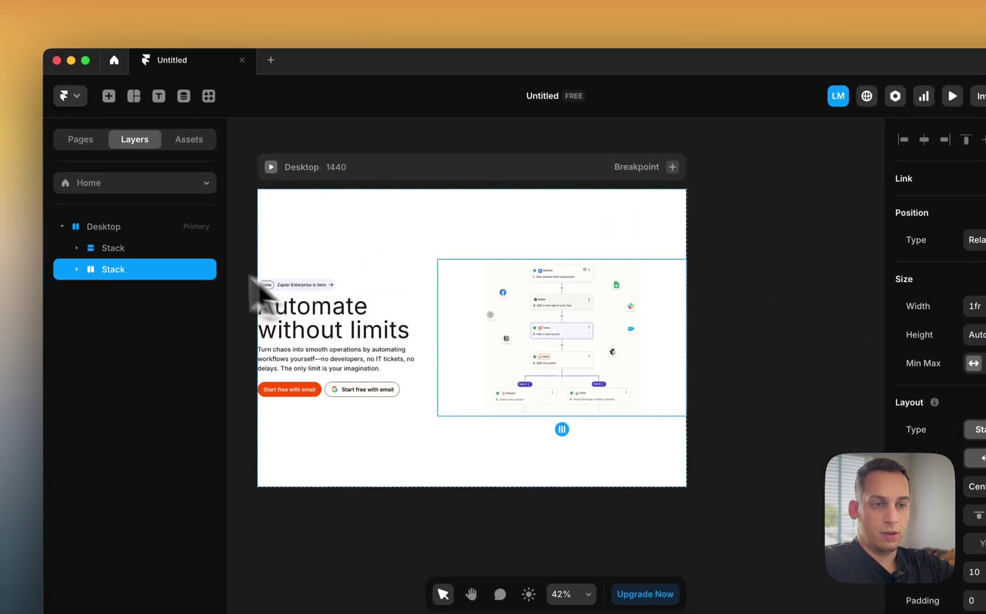
{"action": "left_click", "coordinate": [896, 272]}
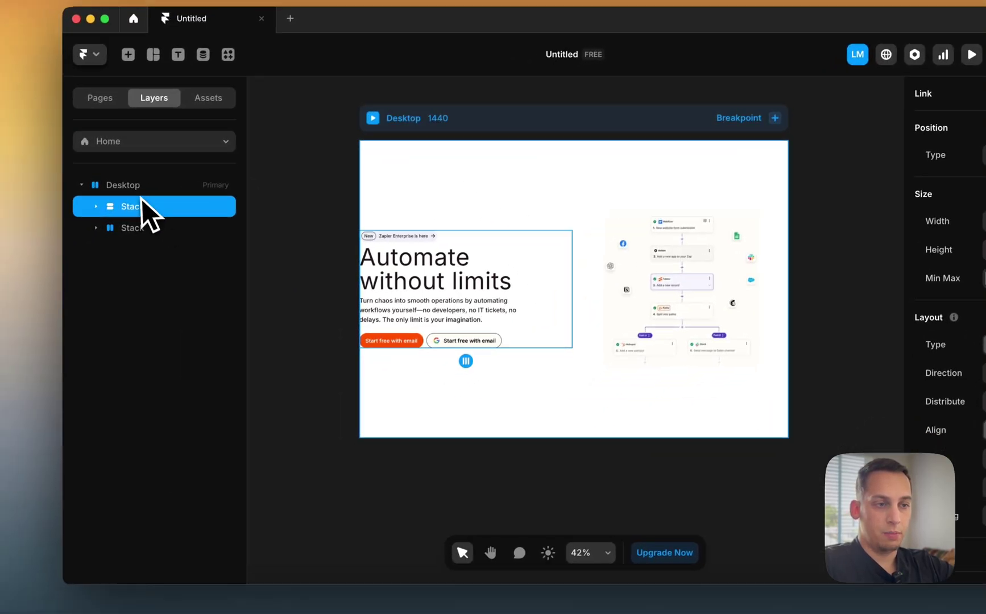
Wrap the text stack and the image stack together in one new parent stack.
{"action": "left_click", "coordinate": [95, 232]}
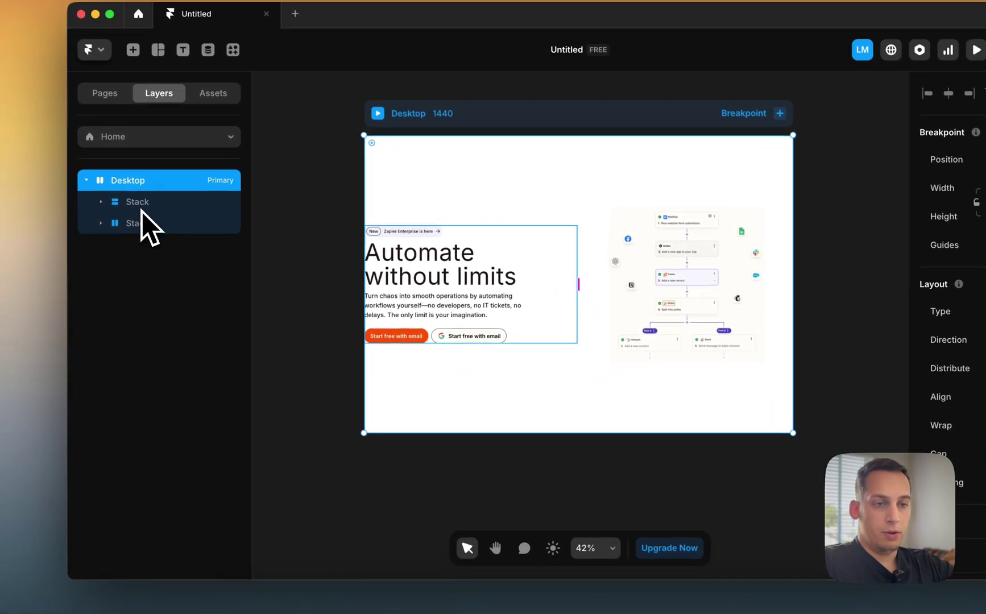
{"action": "right_click", "coordinate": [142, 227]}
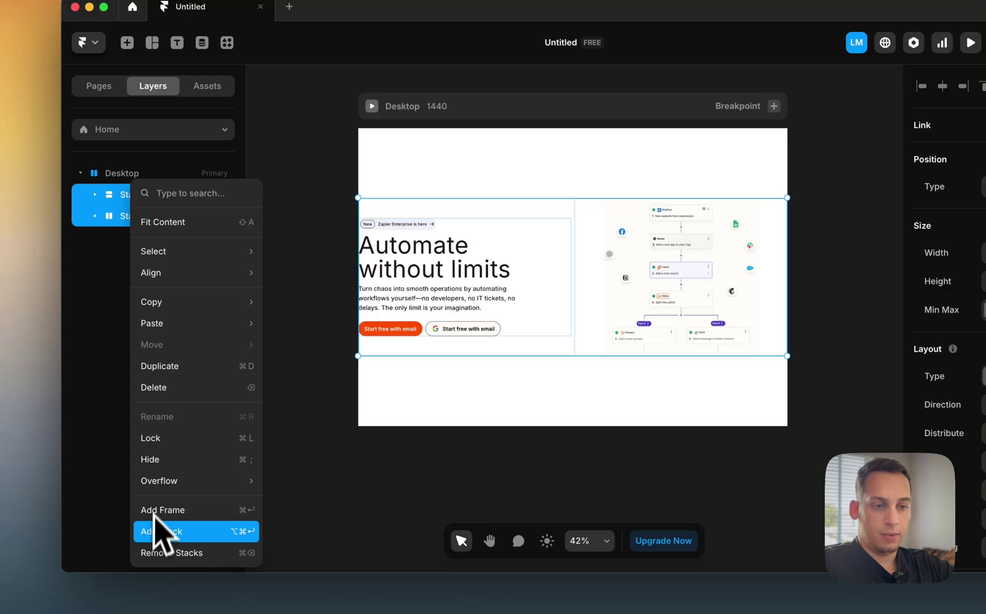
{"action": "left_click", "coordinate": [162, 534]}
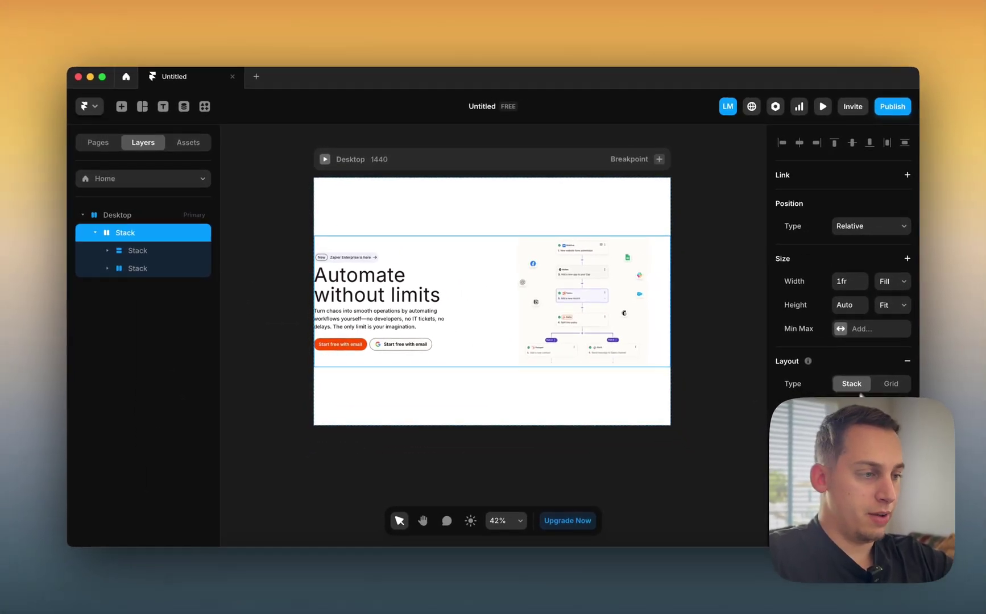
Set the Desktop breakpoint's stack direction to vertical and its height to Fit Content.
{"action": "left_click", "coordinate": [149, 216]}
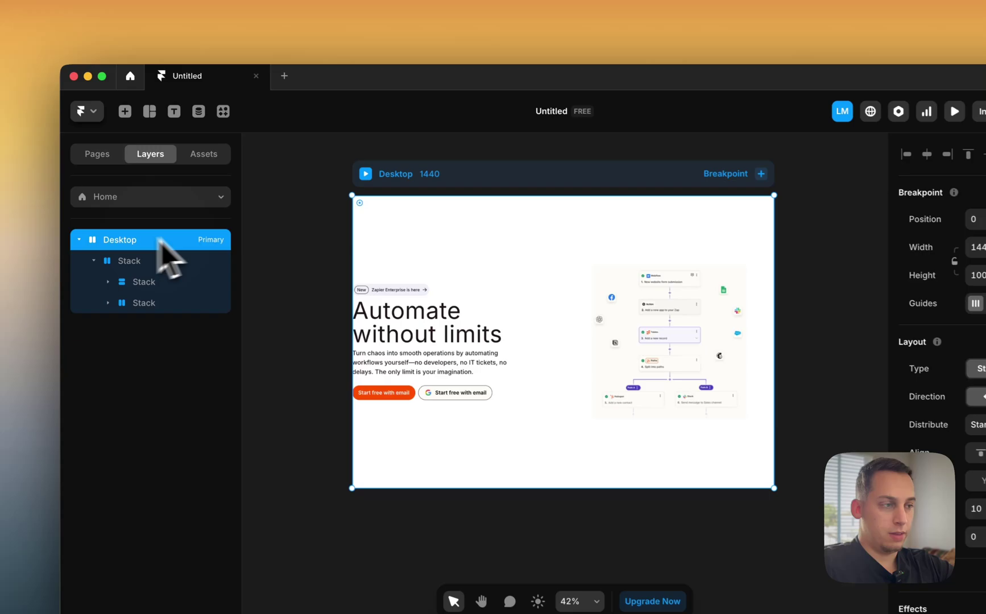
{"action": "left_click", "coordinate": [890, 353]}
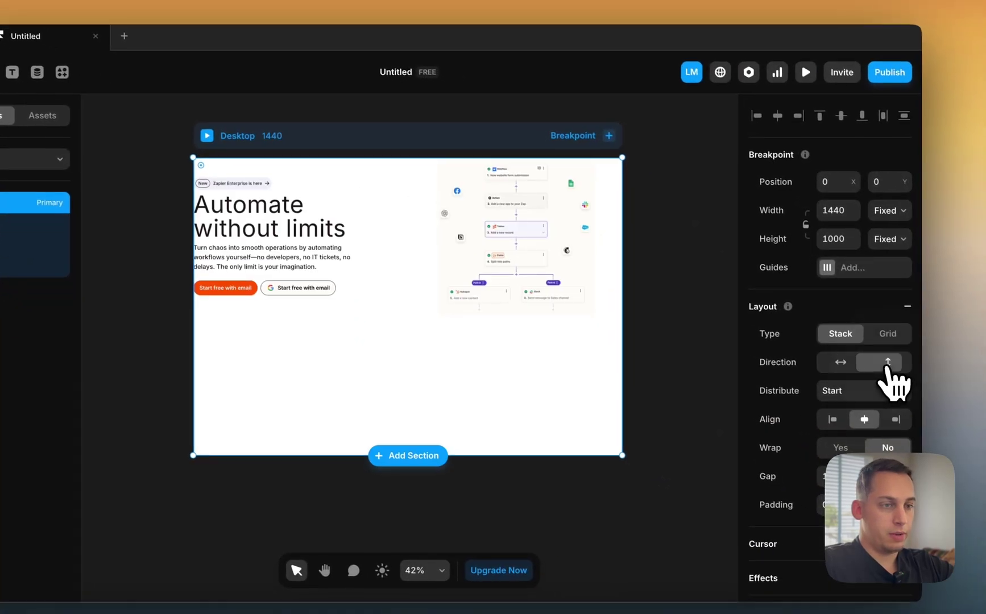
{"action": "left_click", "coordinate": [12, 224]}
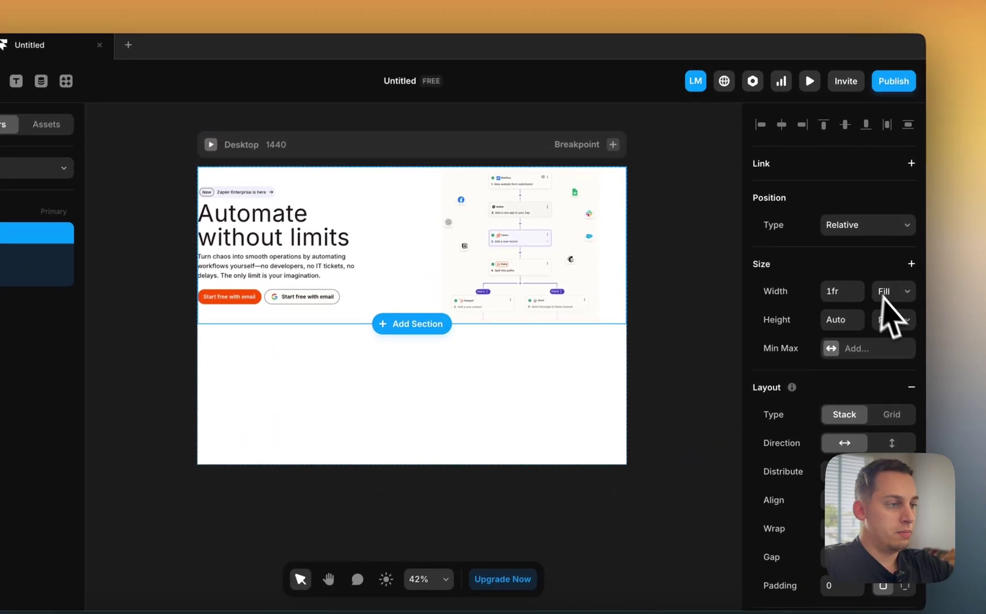
{"action": "left_click", "coordinate": [871, 329]}
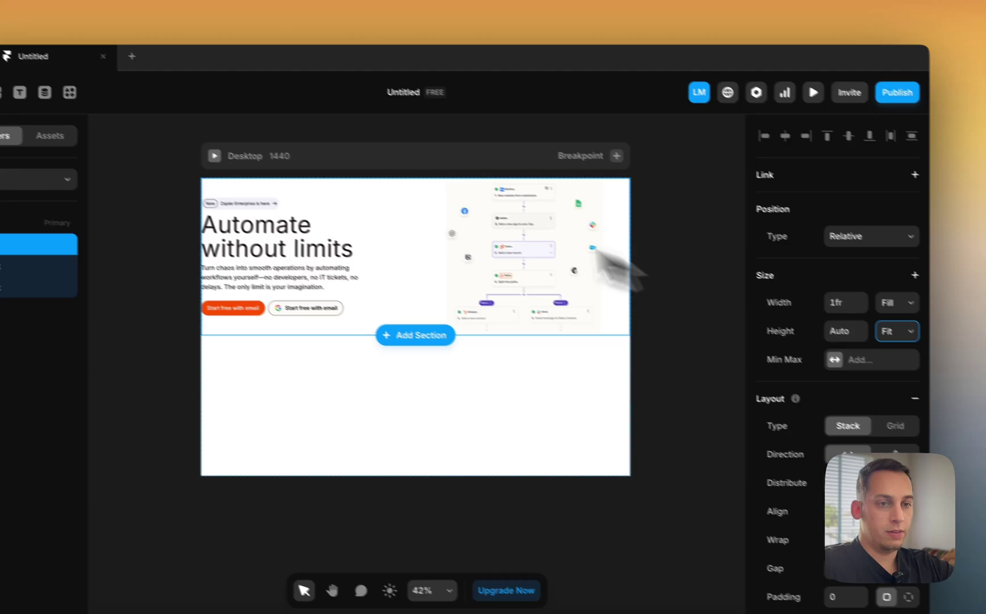
{"action": "left_click", "coordinate": [358, 160]}
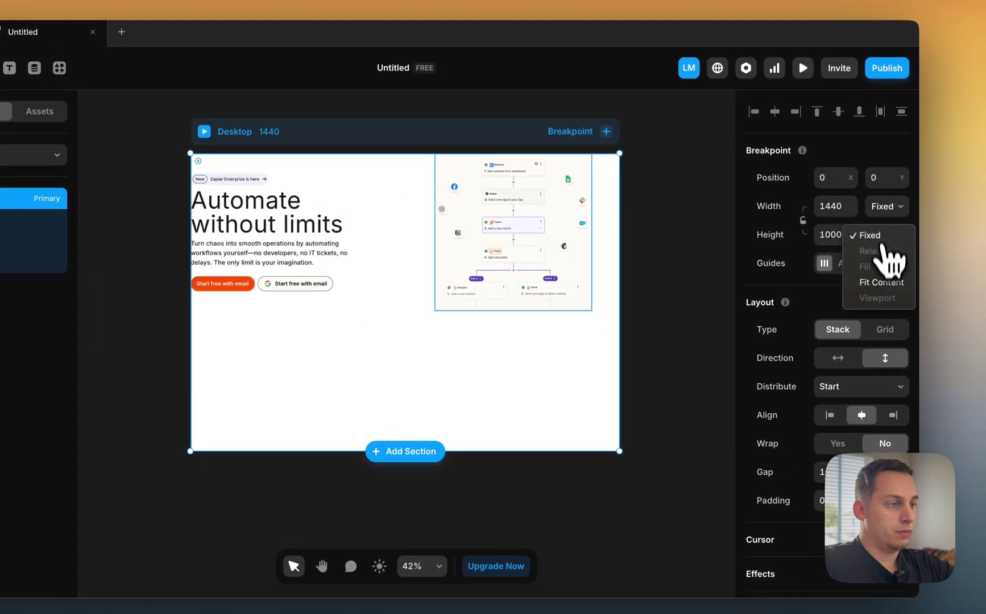
{"action": "left_click", "coordinate": [881, 282]}
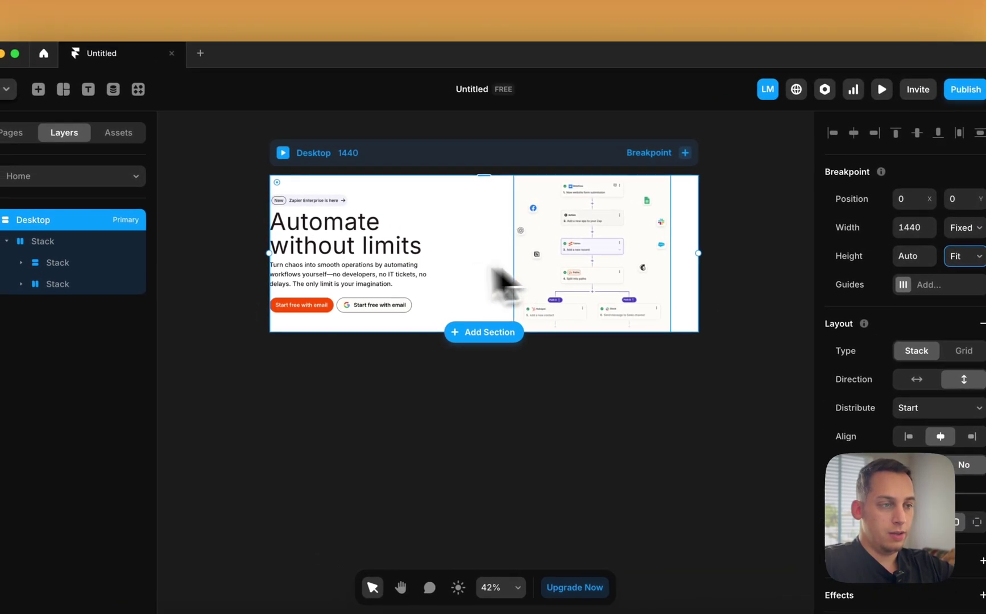
Add side padding to the parent stack holding the text and image, and set its top and bottom padding to 120.
{"action": "left_click", "coordinate": [694, 278]}
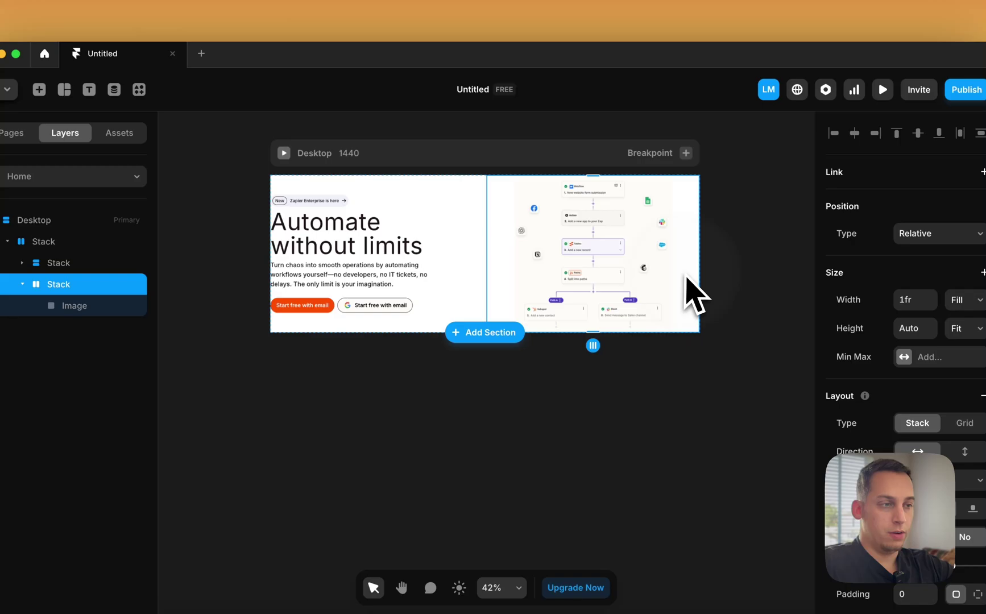
{"action": "left_click", "coordinate": [57, 241]}
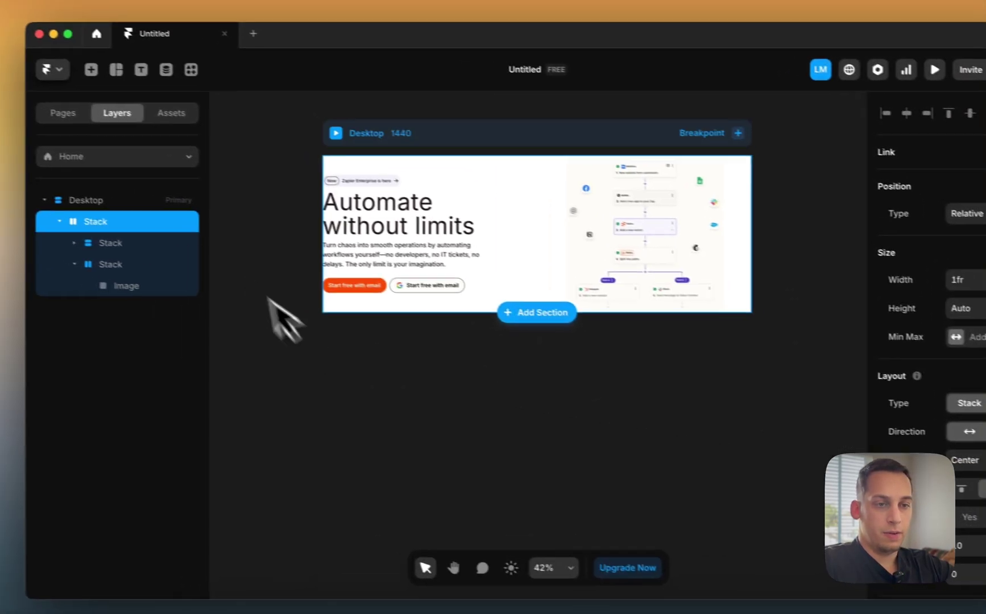
{"action": "scroll", "coordinate": [887, 480], "scroll_direction": "down", "scroll_amount": 1}
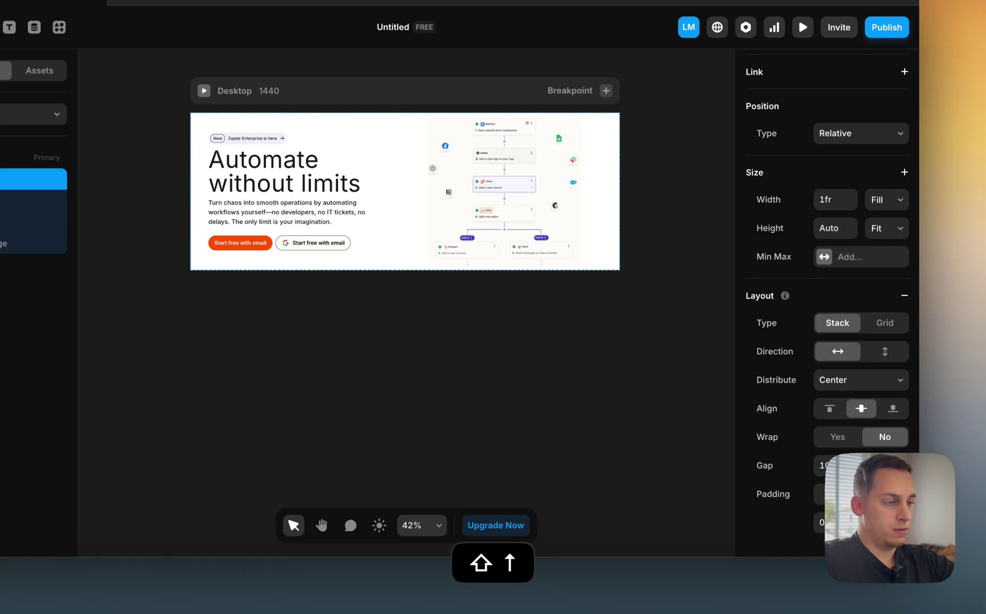
{"action": "type", "text": "120"}
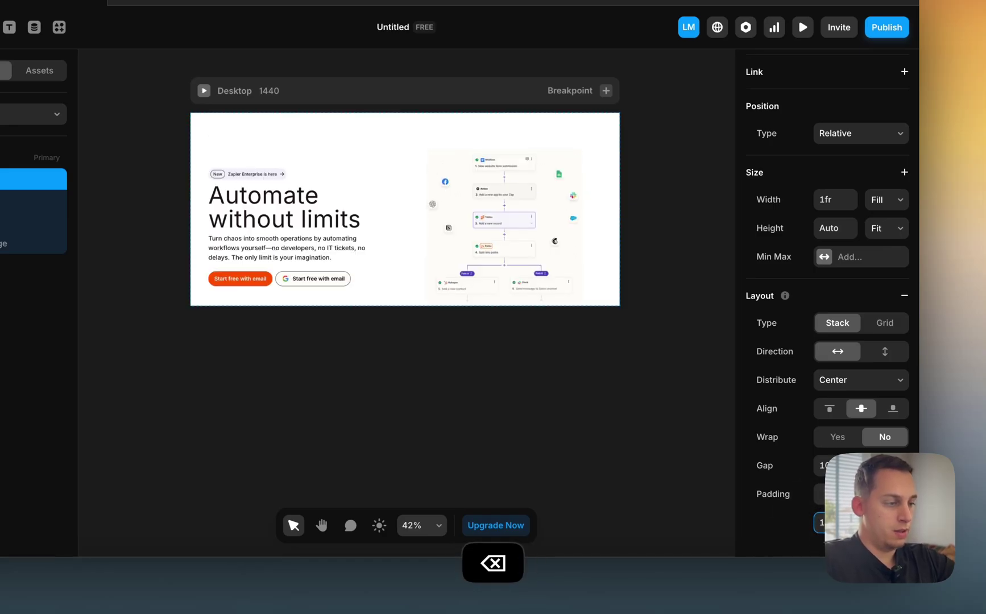
{"action": "left_click", "coordinate": [664, 419]}
{"action": "scroll", "coordinate": [511, 271], "scroll_direction": "up", "scroll_amount": 3}
{"action": "scroll", "coordinate": [451, 192], "scroll_direction": "left", "scroll_amount": 1}
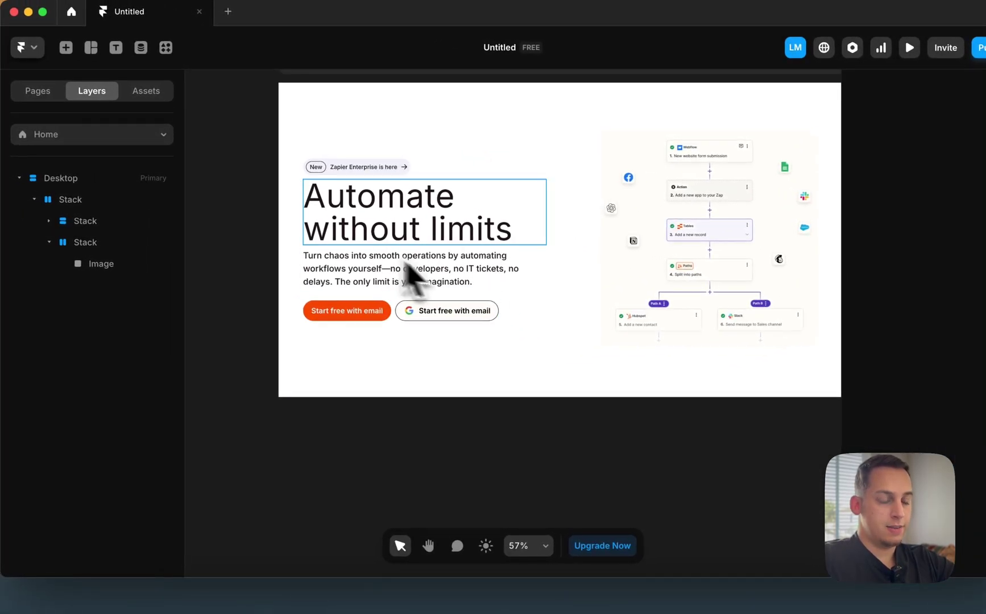
Switch to Chrome and examine the styling of the original hero heading on zapier.com.
{"action": "scroll", "coordinate": [406, 263], "scroll_direction": "down", "scroll_amount": 5}
{"action": "left_click", "coordinate": [309, 591]}
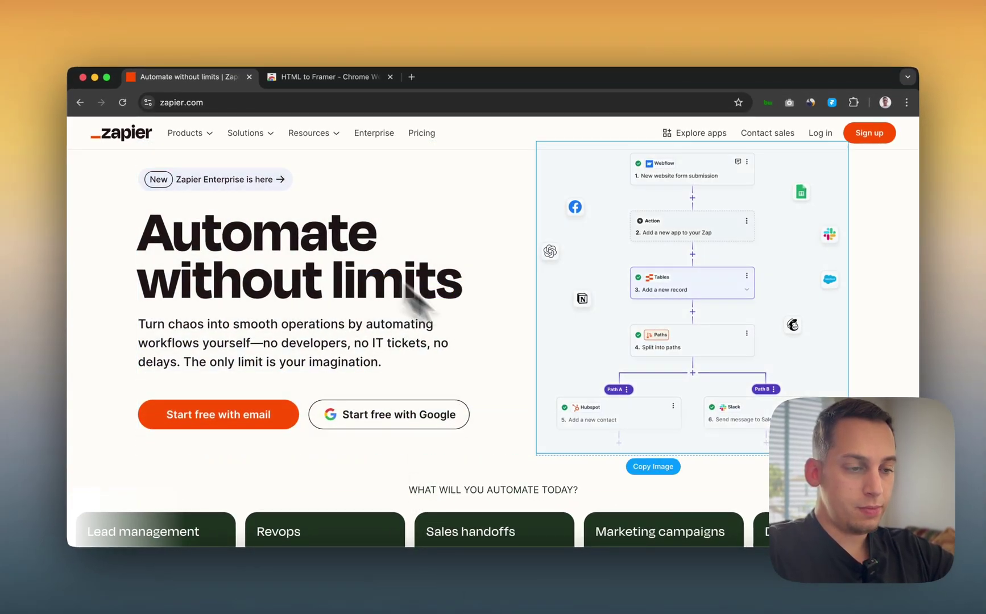
{"action": "left_click", "coordinate": [514, 579]}
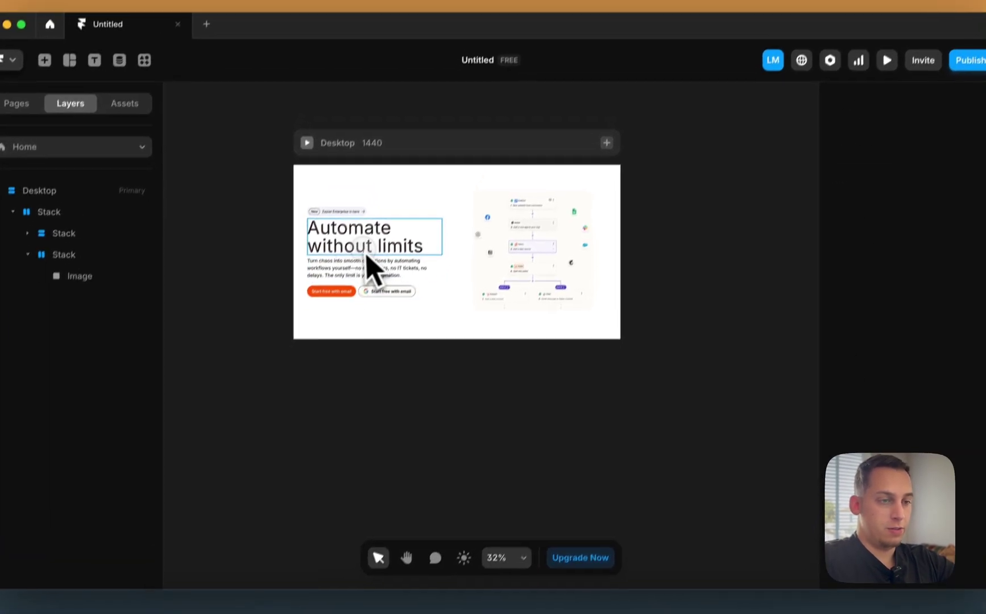
Switch back to Framer and set the weight of the "Automate without limits" heading to Bold.
{"action": "left_click", "coordinate": [367, 254]}
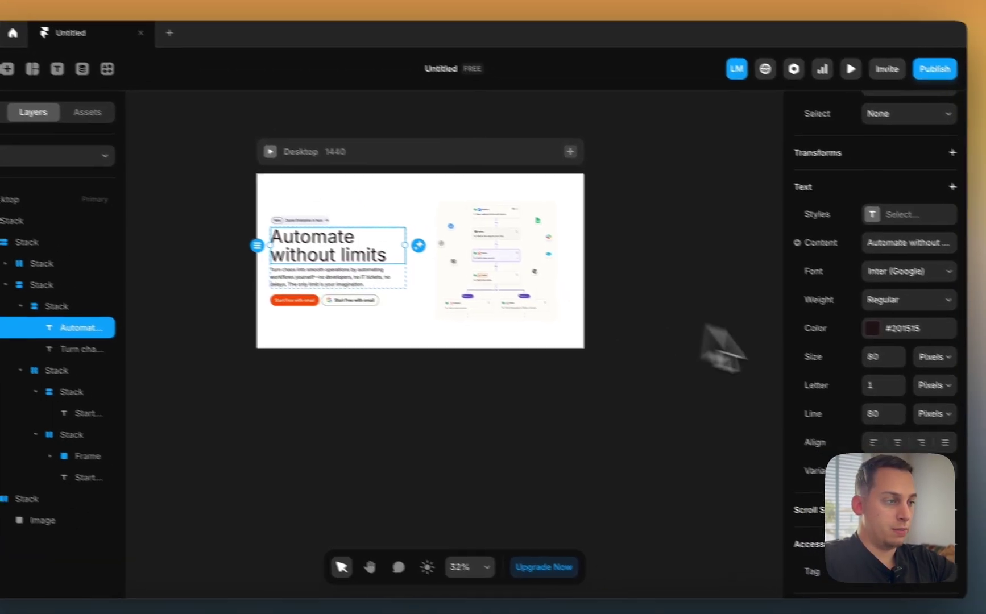
{"action": "left_click", "coordinate": [919, 295]}
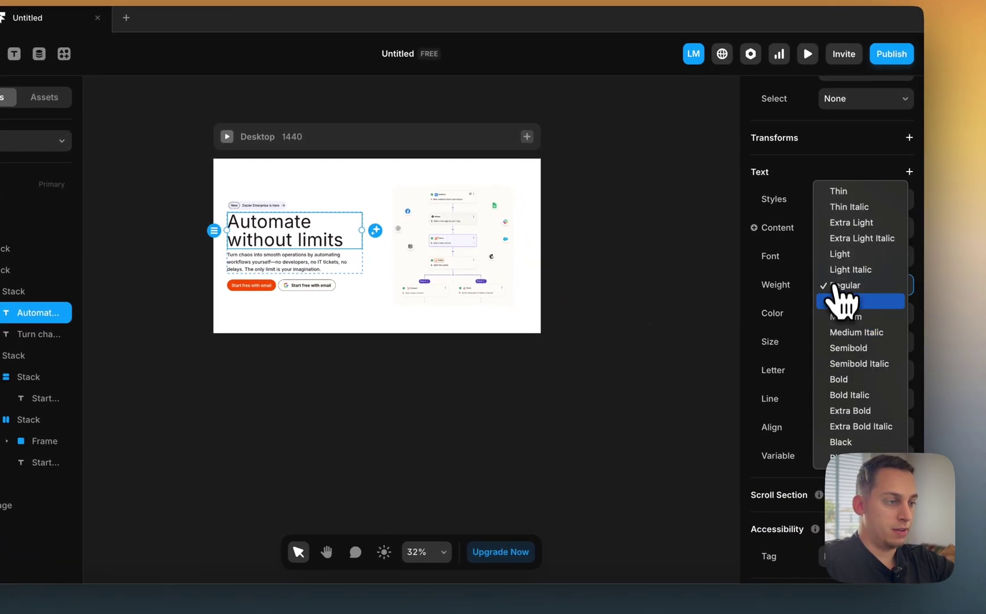
{"action": "left_click", "coordinate": [843, 382]}
Inspect the heading's text colour up close and in its colour settings.
{"action": "scroll", "coordinate": [230, 209], "scroll_direction": "up", "scroll_amount": 3}
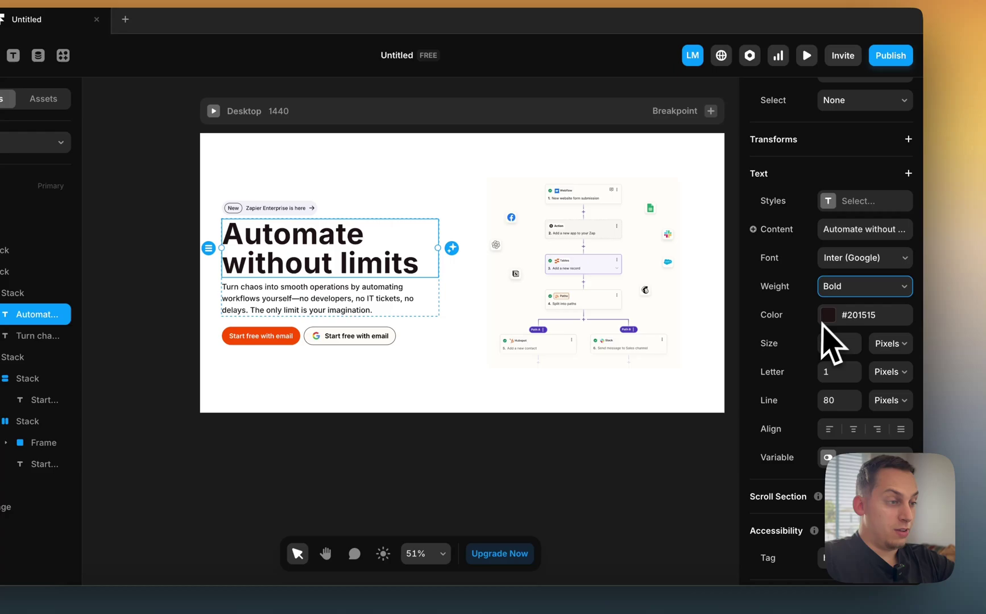
{"action": "scroll", "coordinate": [278, 290], "scroll_direction": "up", "scroll_amount": 5}
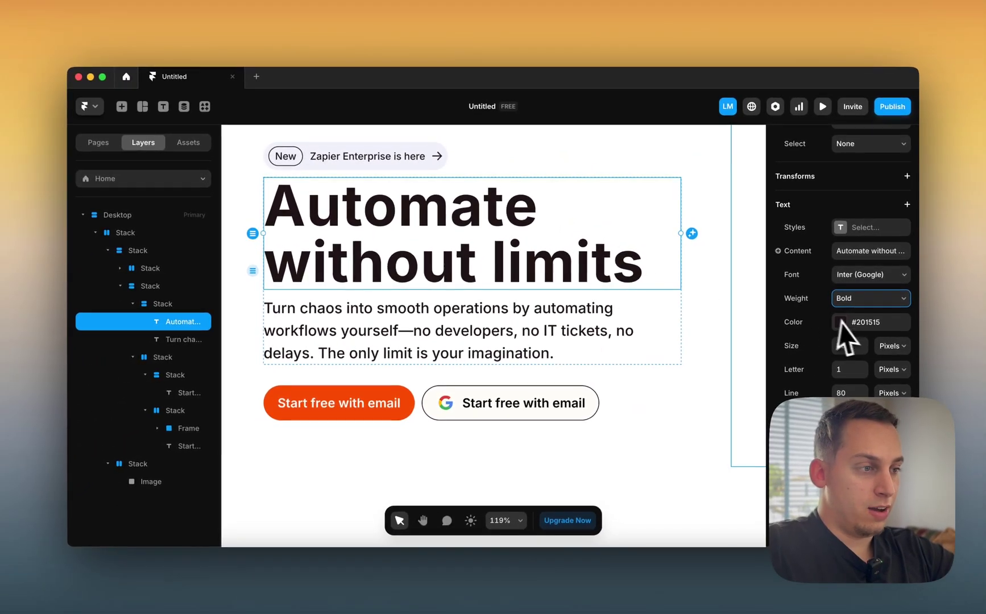
{"action": "scroll", "coordinate": [281, 265], "scroll_direction": "up", "scroll_amount": 10}
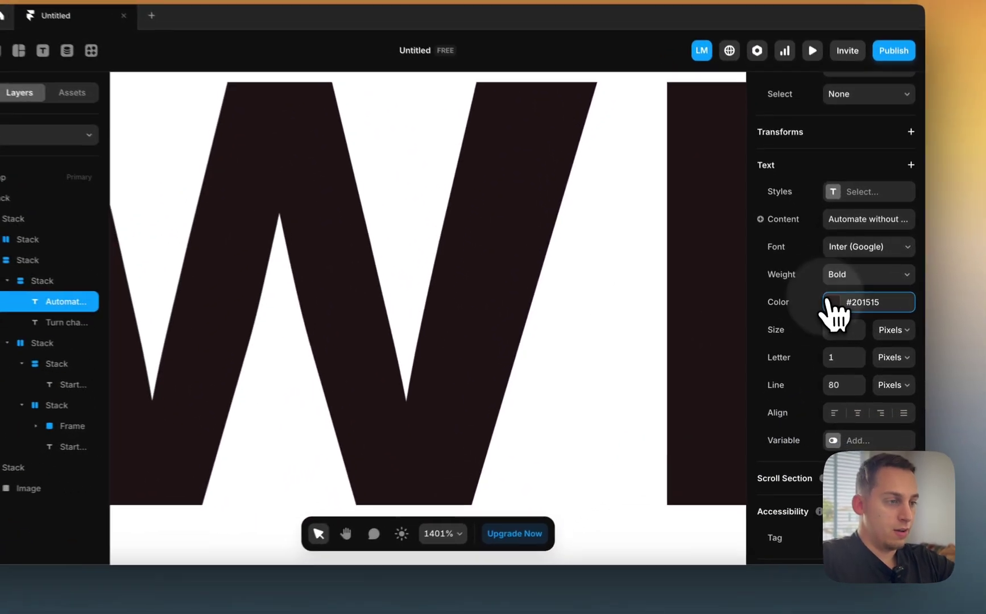
{"action": "left_click", "coordinate": [867, 322]}
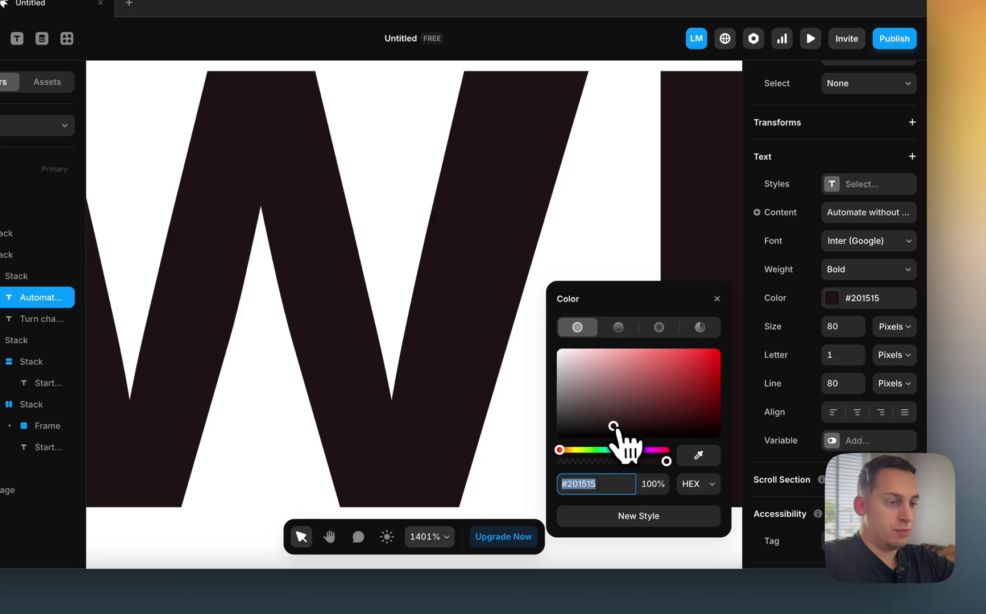
{"action": "scroll", "coordinate": [522, 413], "scroll_direction": "down", "scroll_amount": 8}
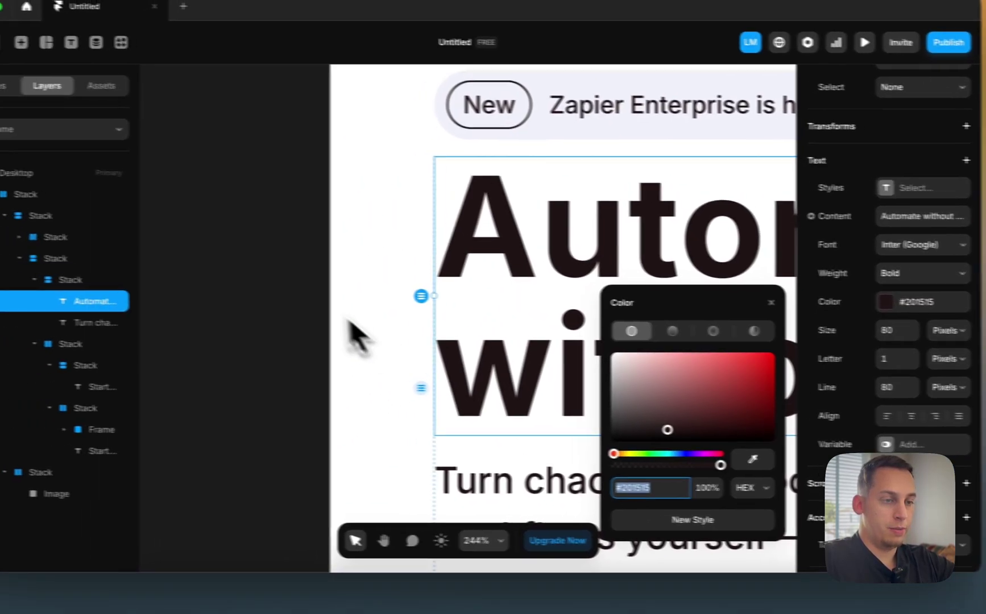
{"action": "left_click", "coordinate": [231, 286]}
{"action": "scroll", "coordinate": [340, 315], "scroll_direction": "down", "scroll_amount": 6}
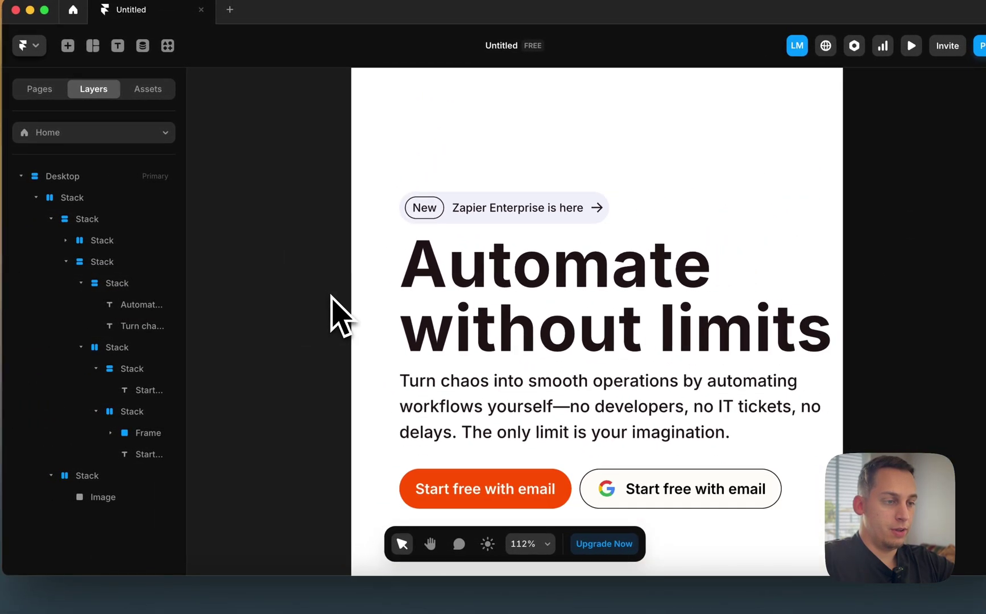
{"action": "left_click", "coordinate": [474, 314]}
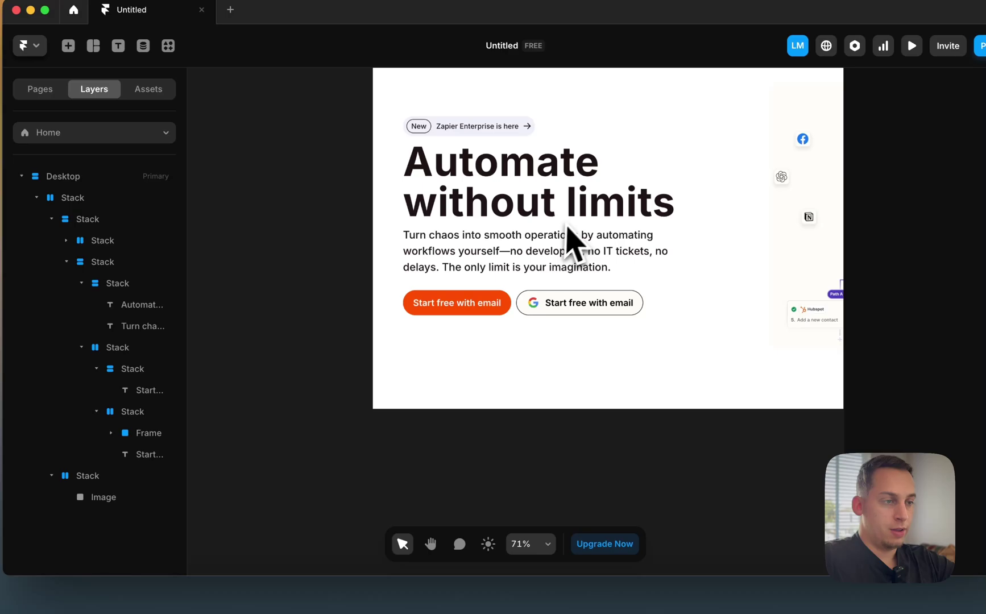
{"action": "scroll", "coordinate": [569, 236], "scroll_direction": "down", "scroll_amount": 3}
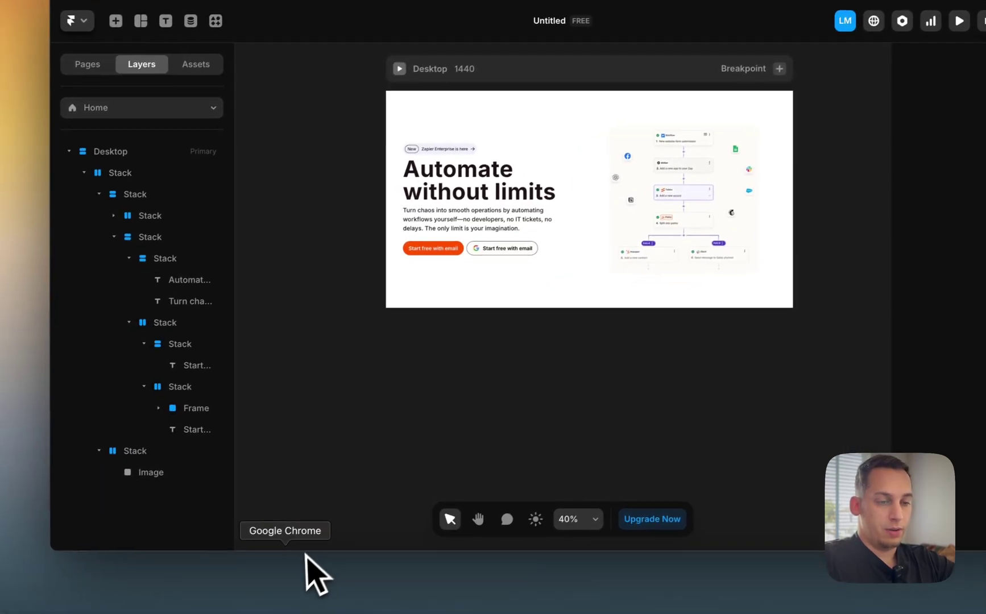
Switch to Chrome and copy the zapier.com layout spanning the "Build powerful workflows" and "Get started right now" template library sections.
{"action": "left_click", "coordinate": [253, 600]}
{"action": "scroll", "coordinate": [324, 367], "scroll_direction": "down", "scroll_amount": 10}
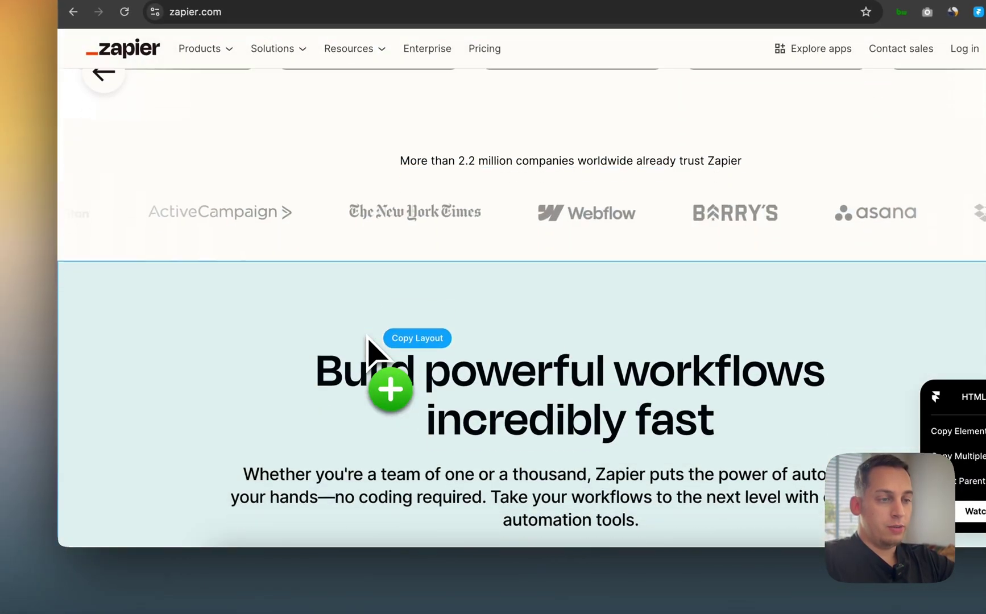
{"action": "scroll", "coordinate": [369, 339], "scroll_direction": "down", "scroll_amount": 5}
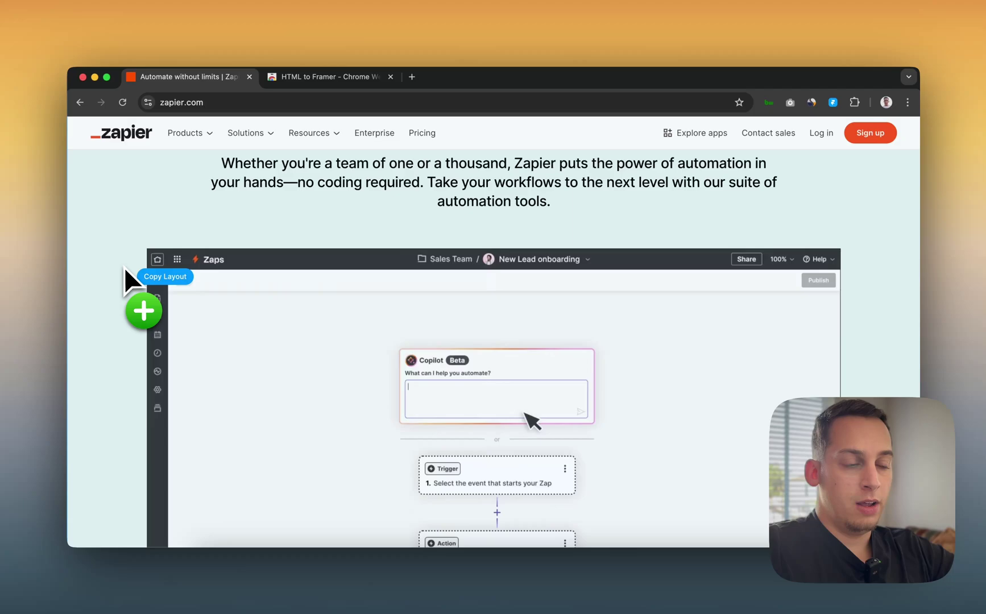
{"action": "scroll", "coordinate": [124, 267], "scroll_direction": "down", "scroll_amount": 10}
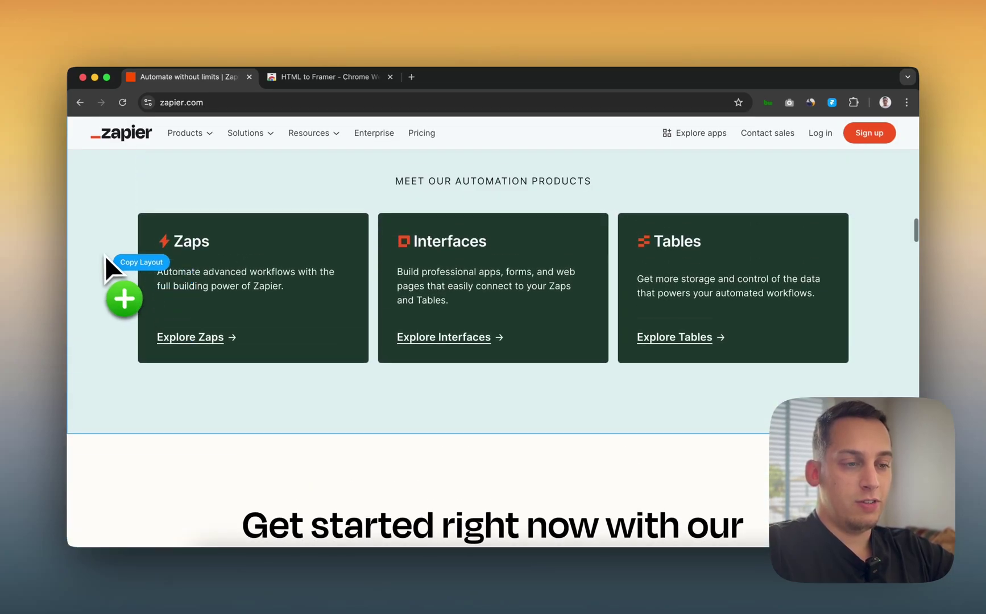
{"action": "scroll", "coordinate": [105, 256], "scroll_direction": "down", "scroll_amount": 8}
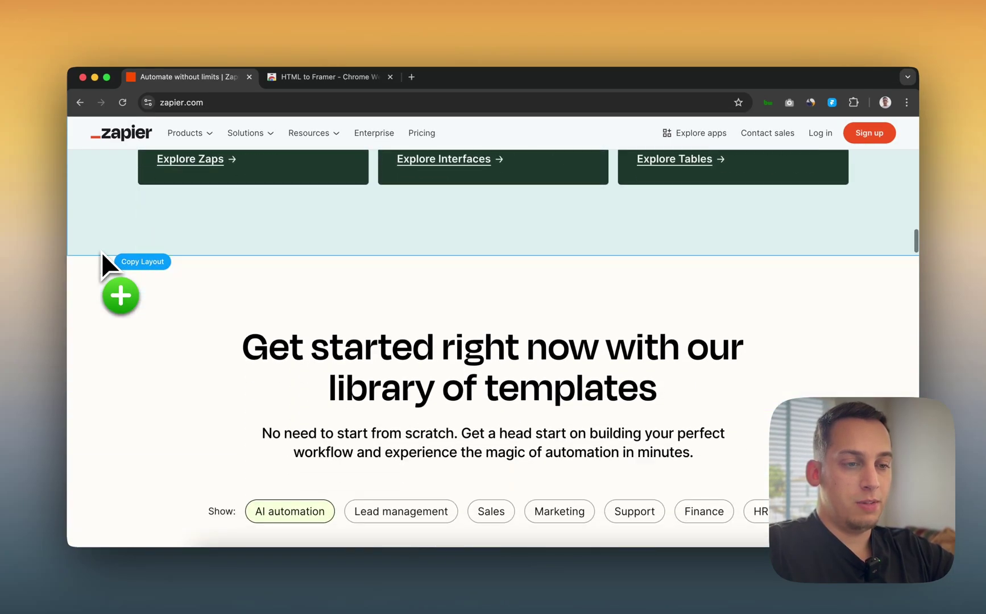
{"action": "scroll", "coordinate": [101, 263], "scroll_direction": "down", "scroll_amount": 1}
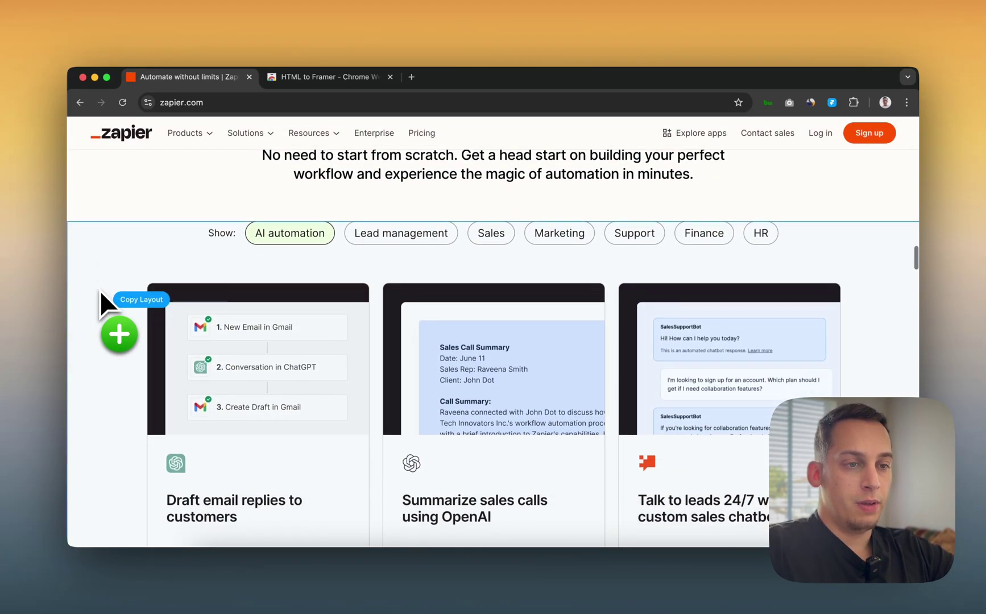
{"action": "scroll", "coordinate": [100, 291], "scroll_direction": "up", "scroll_amount": 3}
{"action": "scroll", "coordinate": [90, 292], "scroll_direction": "up", "scroll_amount": 4}
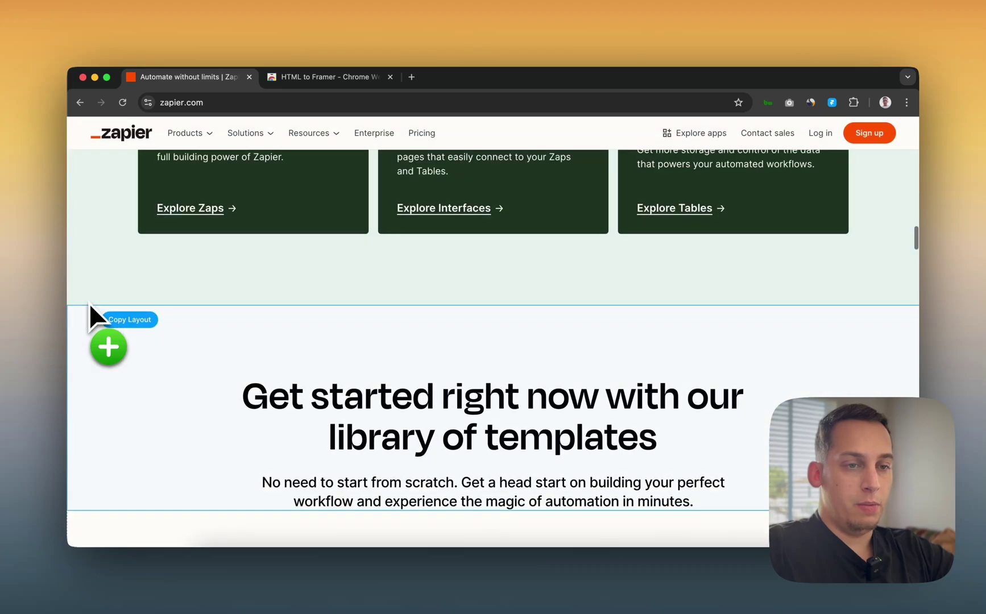
{"action": "left_click", "coordinate": [90, 288]}
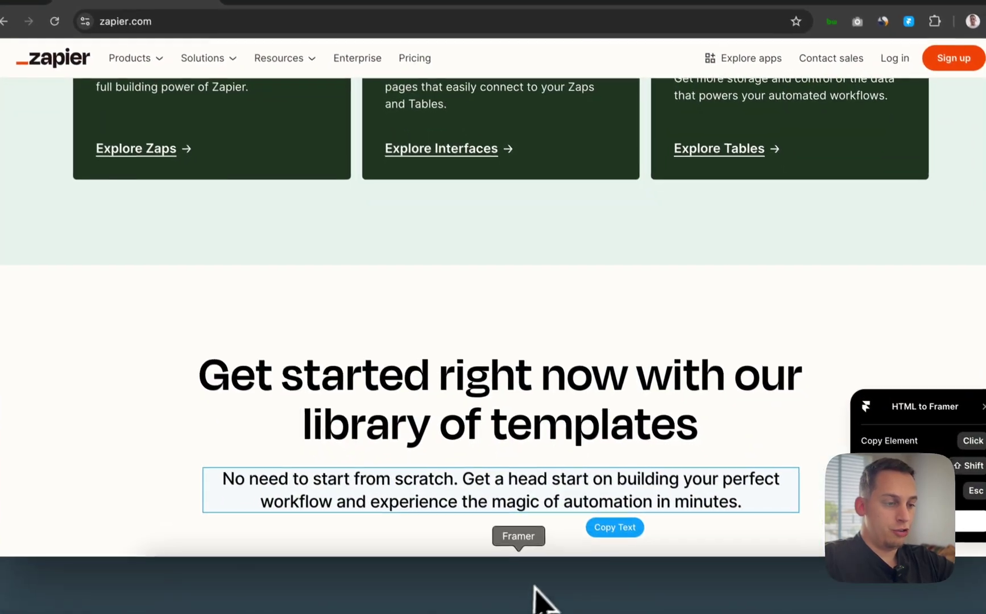
Switch back to Framer and paste the copied Zapier sections into the Desktop breakpoint below the hero.
{"action": "left_click", "coordinate": [518, 594]}
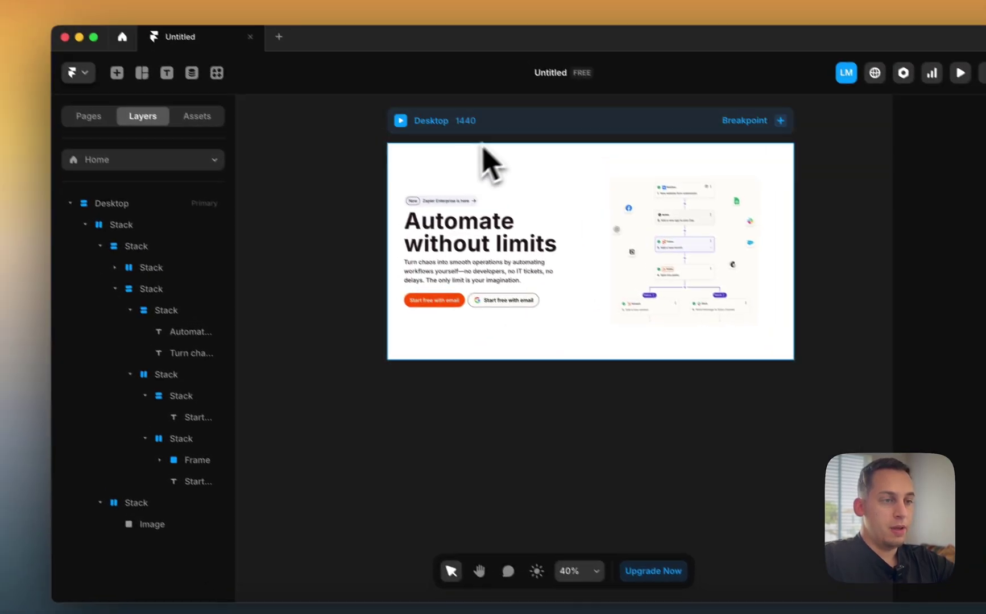
{"action": "left_click", "coordinate": [484, 149]}
{"action": "key", "text": "super+v"}
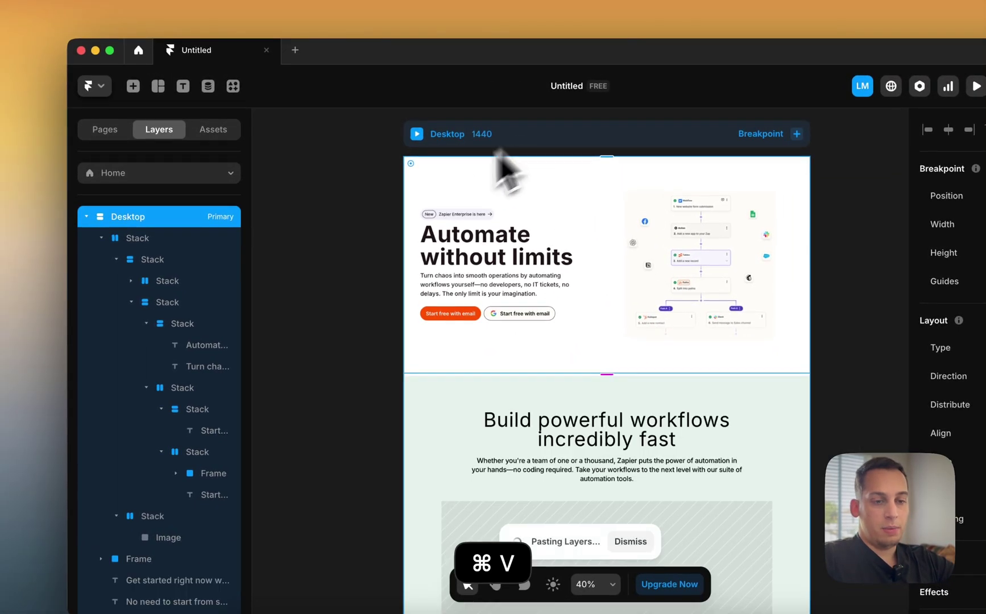
{"action": "left_click", "coordinate": [374, 321]}
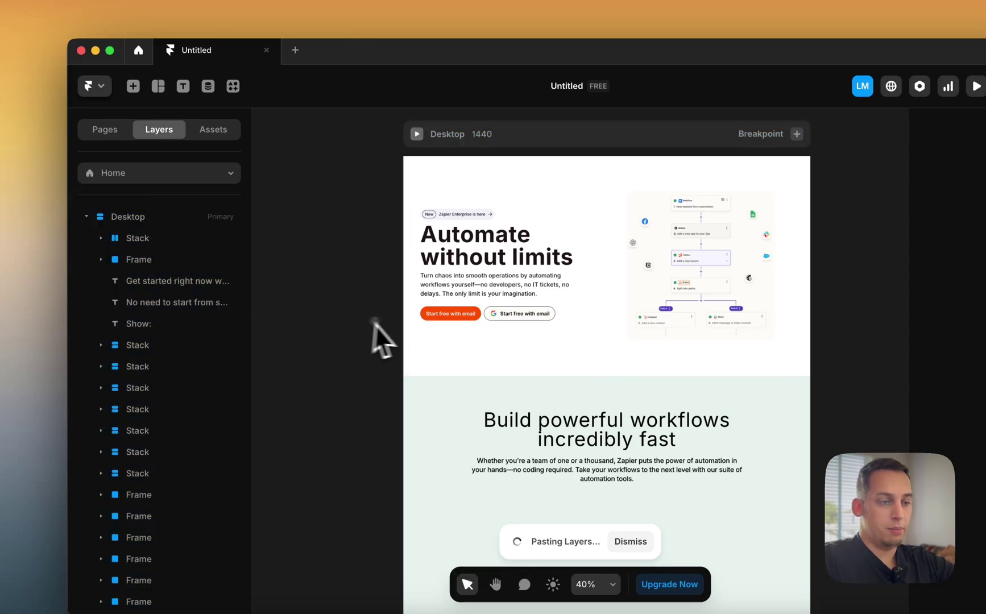
Examine the layout of the pasted workflow and template library sections, including the tab row, product cards and template cards.
{"action": "scroll", "coordinate": [346, 322], "scroll_direction": "down", "scroll_amount": 5}
{"action": "scroll", "coordinate": [346, 321], "scroll_direction": "down", "scroll_amount": 5}
{"action": "left_click", "coordinate": [438, 288]}
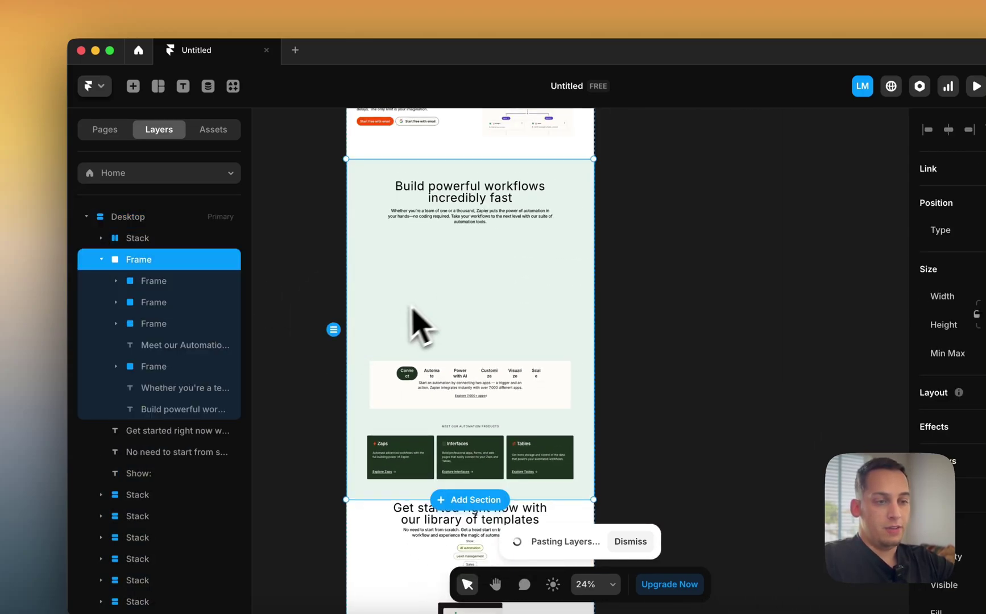
{"action": "scroll", "coordinate": [409, 333], "scroll_direction": "down", "scroll_amount": 5}
{"action": "scroll", "coordinate": [620, 301], "scroll_direction": "up", "scroll_amount": 4}
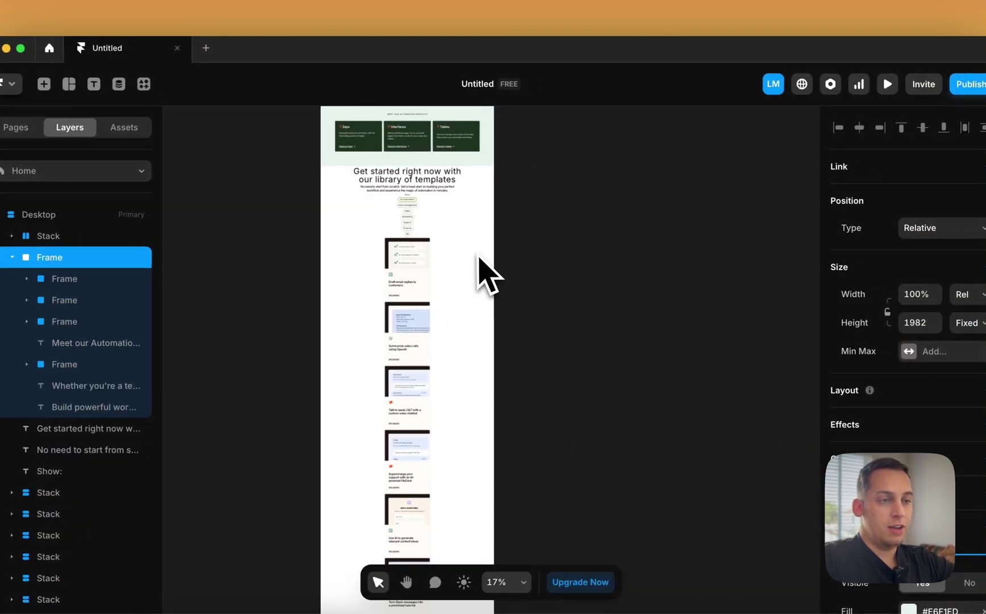
{"action": "scroll", "coordinate": [479, 257], "scroll_direction": "up", "scroll_amount": 5}
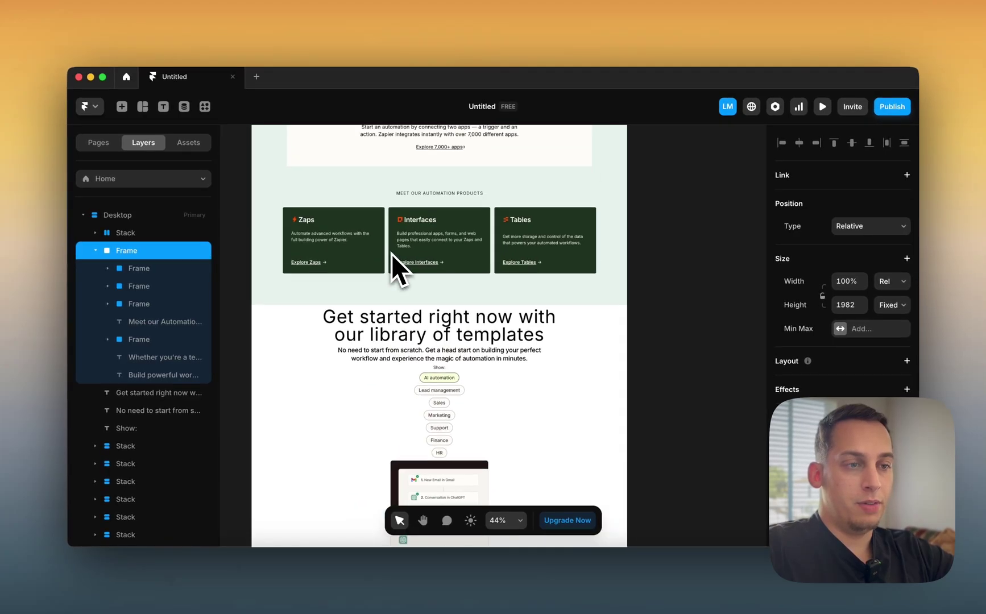
{"action": "scroll", "coordinate": [391, 254], "scroll_direction": "down", "scroll_amount": 2}
{"action": "scroll", "coordinate": [407, 221], "scroll_direction": "up", "scroll_amount": 3}
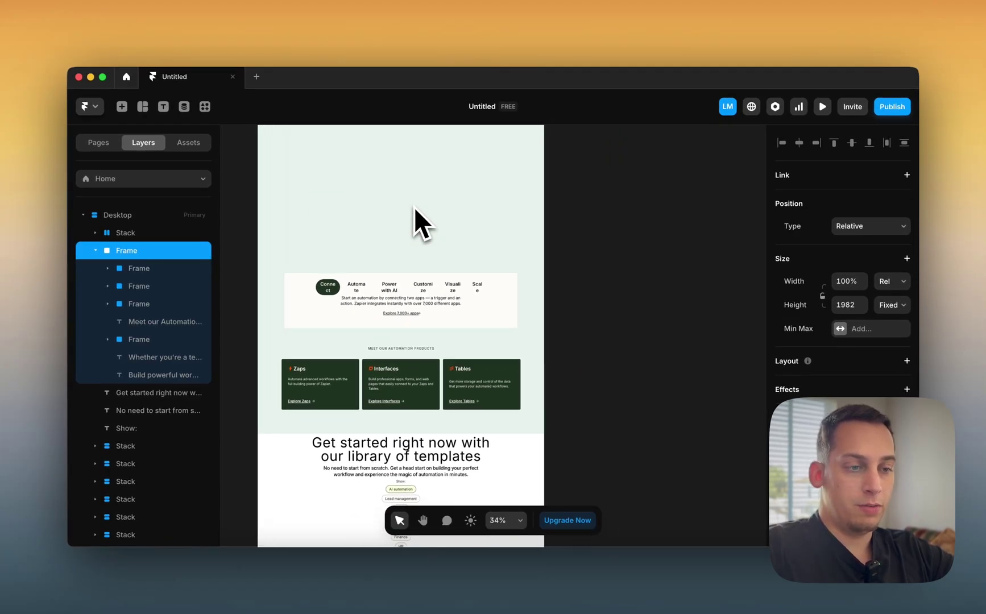
{"action": "scroll", "coordinate": [413, 207], "scroll_direction": "down", "scroll_amount": 2}
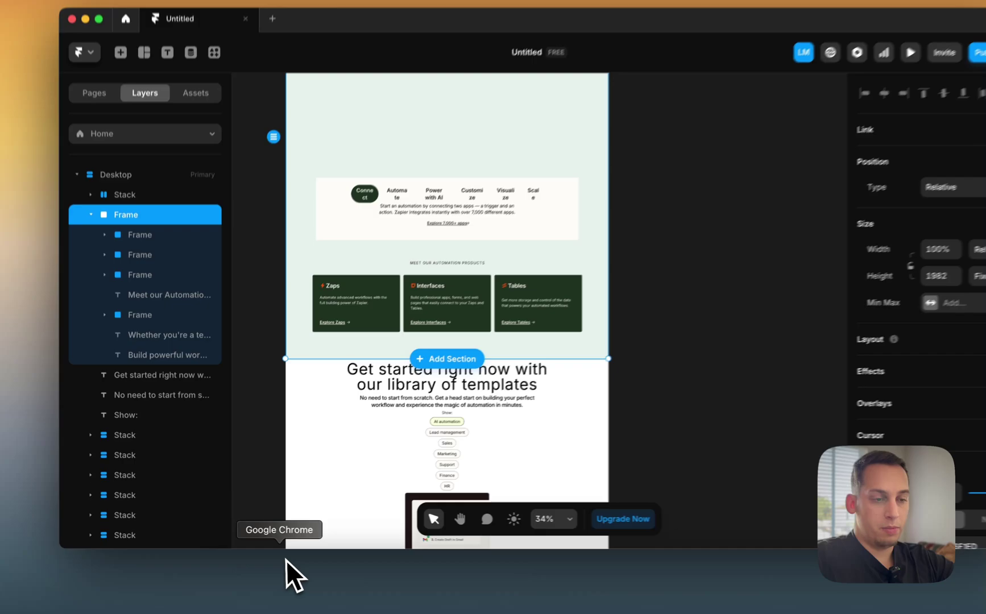
Switch to Chrome and examine the workflow demo and its tab row in the original zapier.com section.
{"action": "left_click", "coordinate": [270, 559]}
{"action": "scroll", "coordinate": [354, 293], "scroll_direction": "up", "scroll_amount": 5}
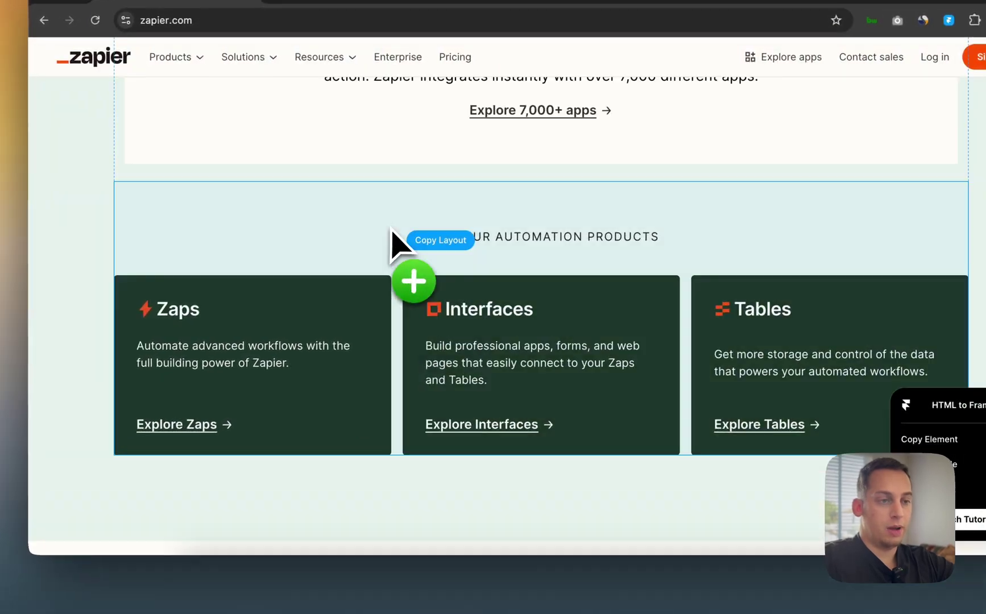
{"action": "scroll", "coordinate": [392, 233], "scroll_direction": "up", "scroll_amount": 10}
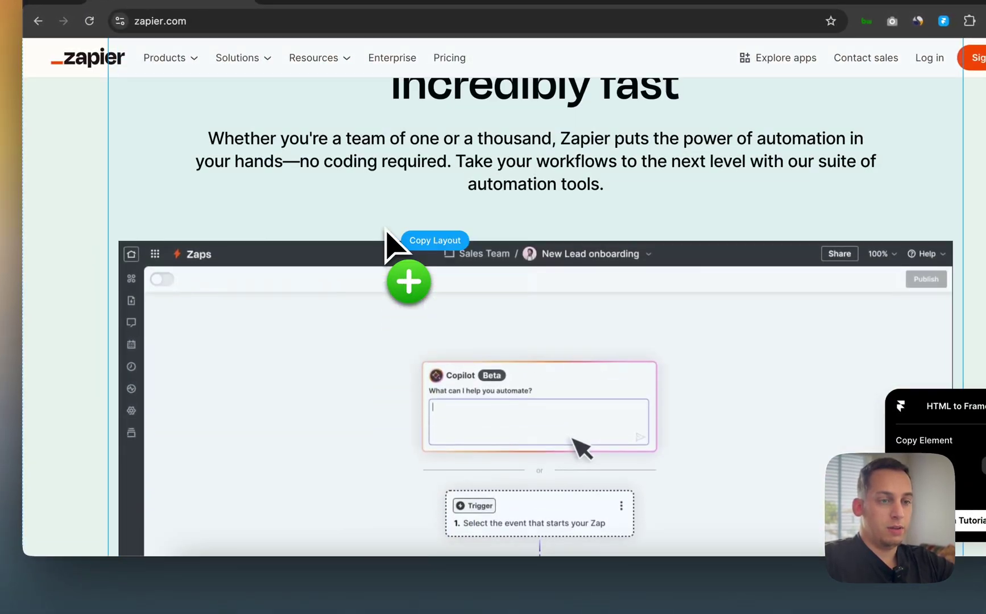
{"action": "scroll", "coordinate": [387, 234], "scroll_direction": "down", "scroll_amount": 8}
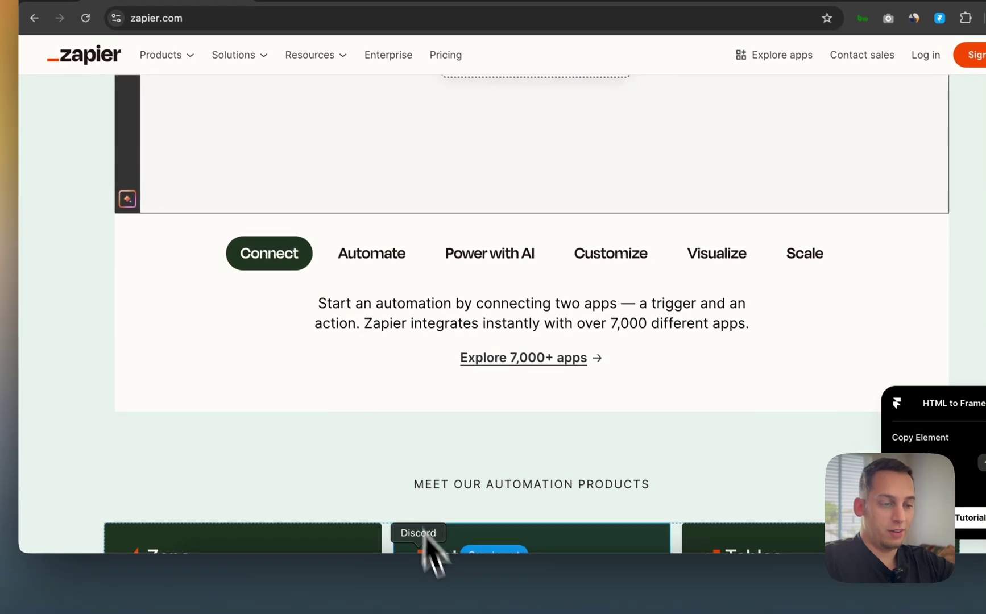
Switch back to Framer and delete the frame holding the Connect, Automate and Power with AI tabs.
{"action": "left_click", "coordinate": [537, 586]}
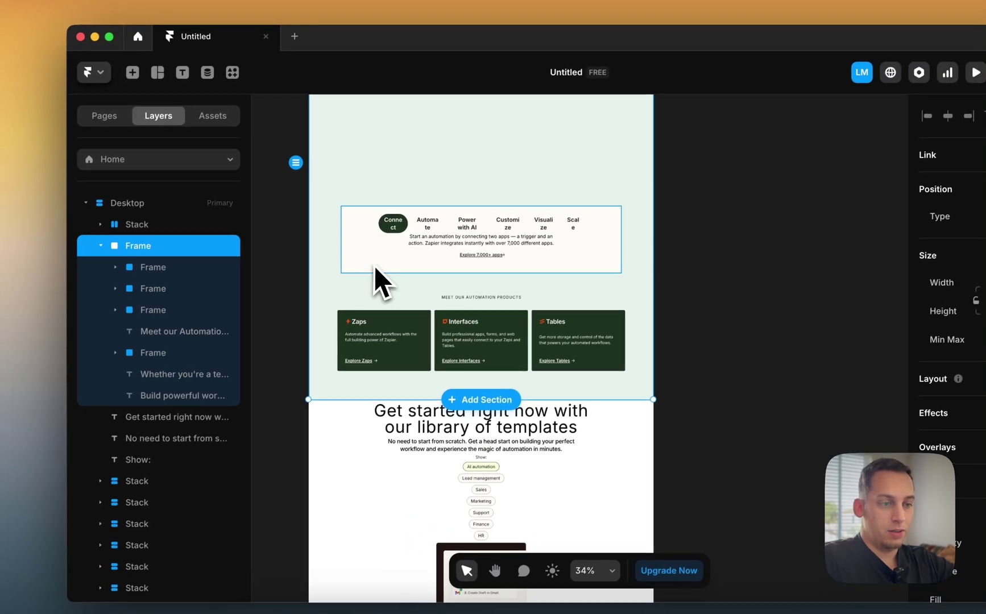
{"action": "left_click", "coordinate": [374, 265]}
{"action": "scroll", "coordinate": [378, 281], "scroll_direction": "up", "scroll_amount": 3}
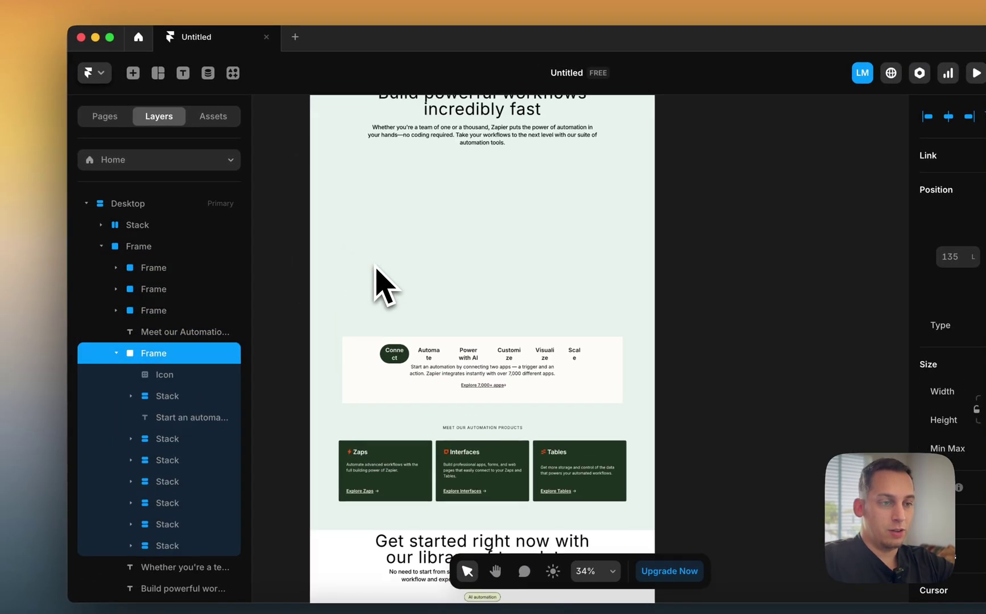
{"action": "left_click", "coordinate": [117, 353]}
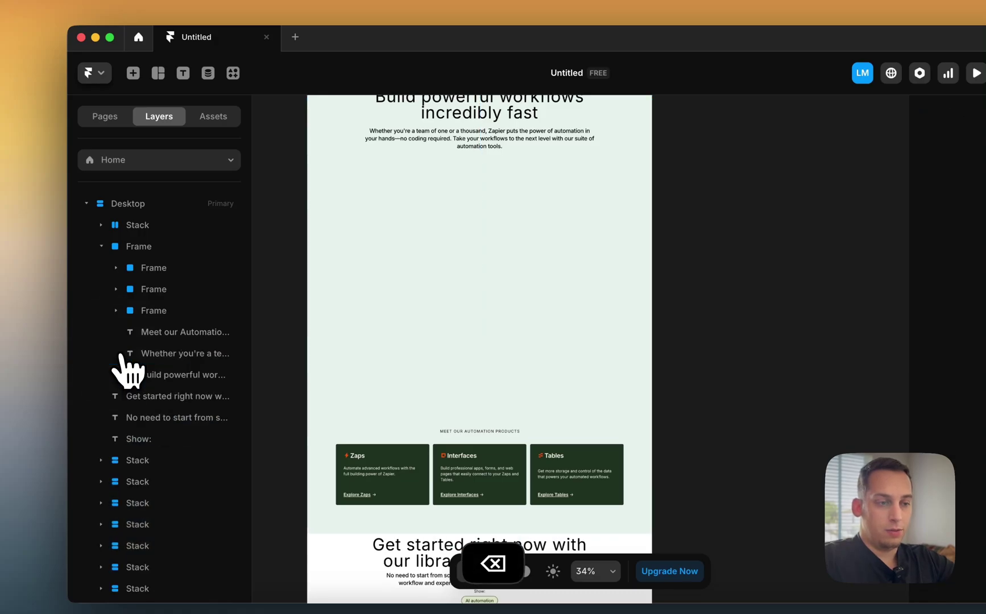
Turn the "Build powerful workflows" section frame into a vertical stack and set its height to Fit Content.
{"action": "left_click", "coordinate": [424, 287]}
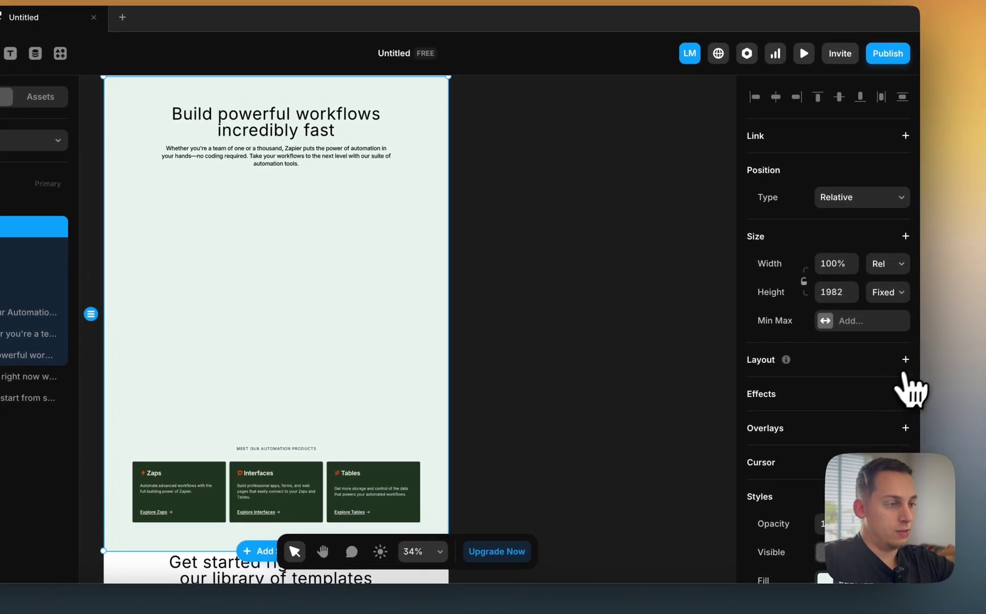
{"action": "left_click", "coordinate": [905, 358]}
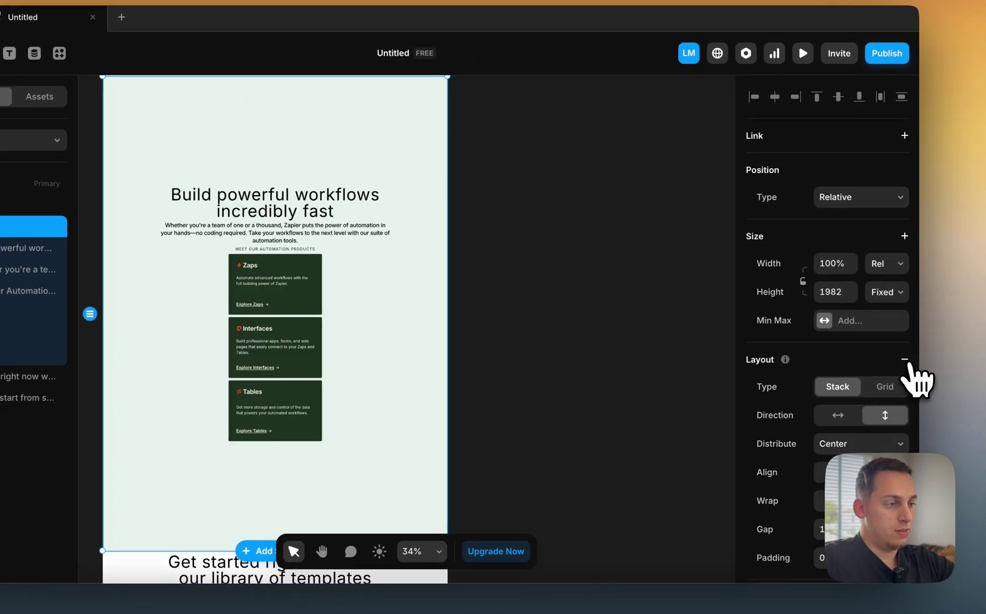
{"action": "scroll", "coordinate": [337, 308], "scroll_direction": "up", "scroll_amount": 3}
{"action": "scroll", "coordinate": [337, 307], "scroll_direction": "down", "scroll_amount": 3}
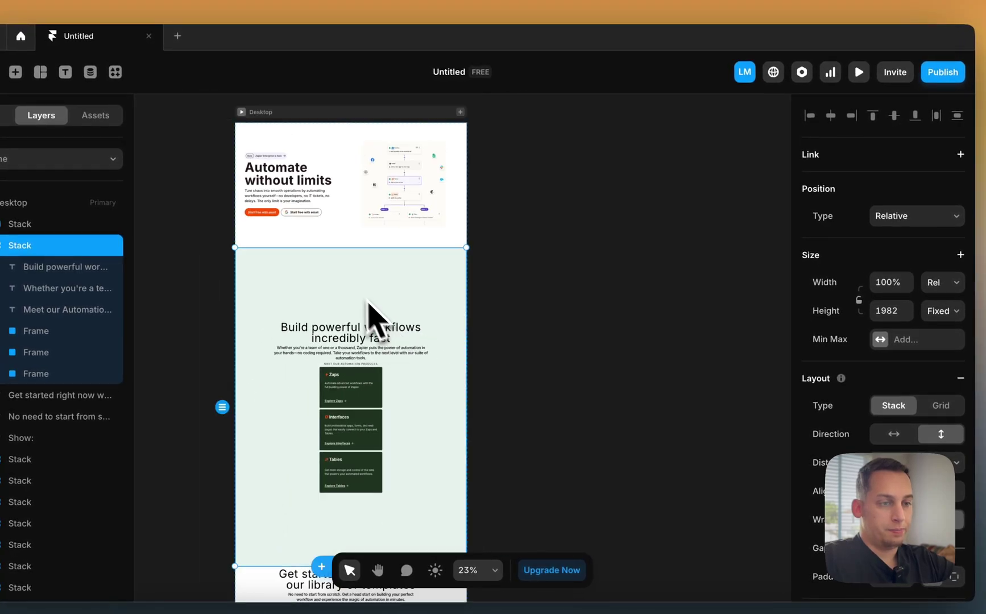
{"action": "left_click", "coordinate": [942, 311]}
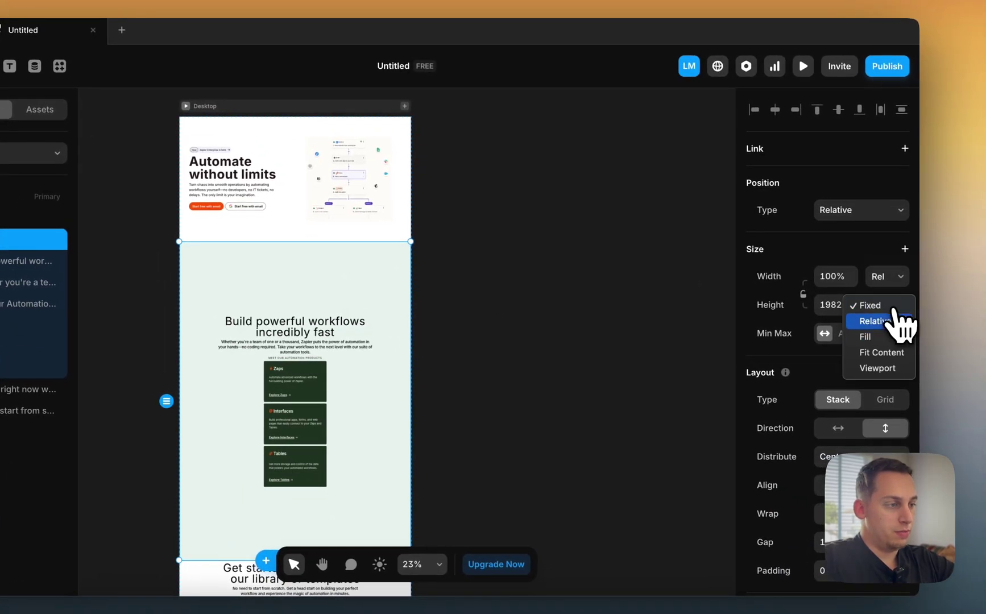
{"action": "left_click", "coordinate": [887, 354]}
Turn the Zaps, Interfaces and Tables card frames into vertical stacks with left-aligned content and inner padding.
{"action": "scroll", "coordinate": [285, 343], "scroll_direction": "up", "scroll_amount": 3}
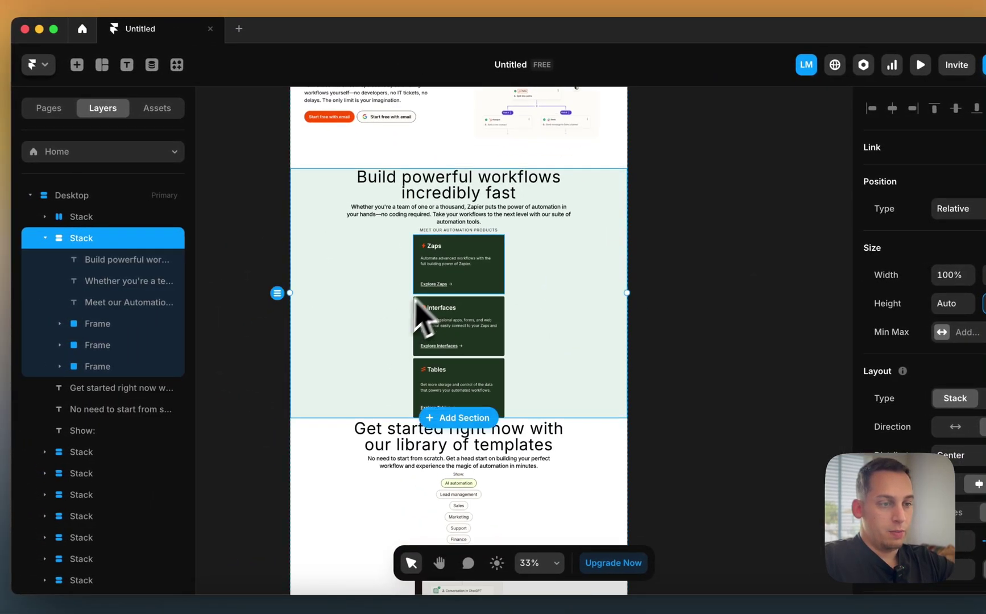
{"action": "left_click", "coordinate": [451, 286]}
{"action": "left_click", "coordinate": [59, 324]}
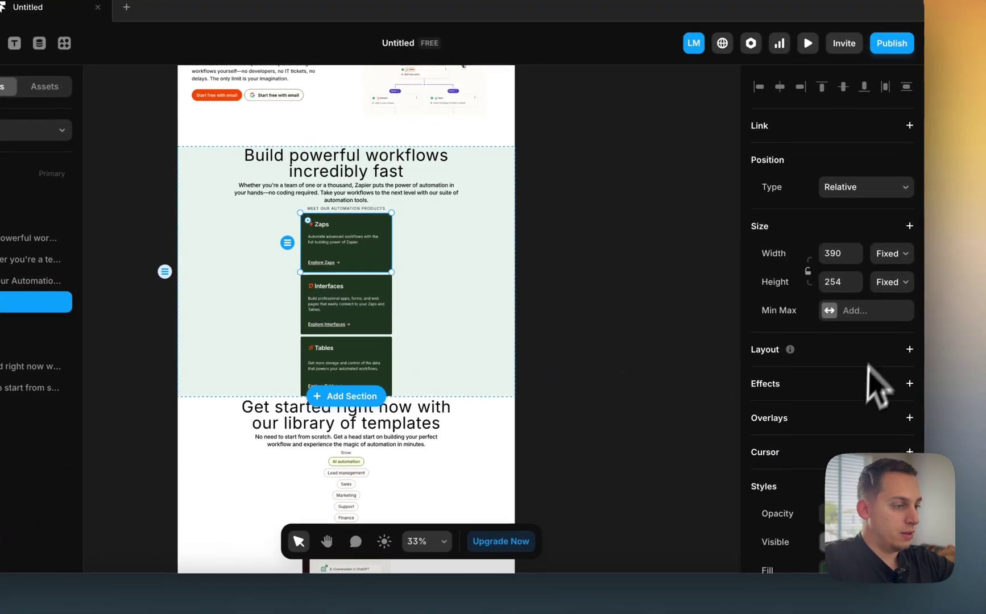
{"action": "scroll", "coordinate": [865, 368], "scroll_direction": "down", "scroll_amount": 4}
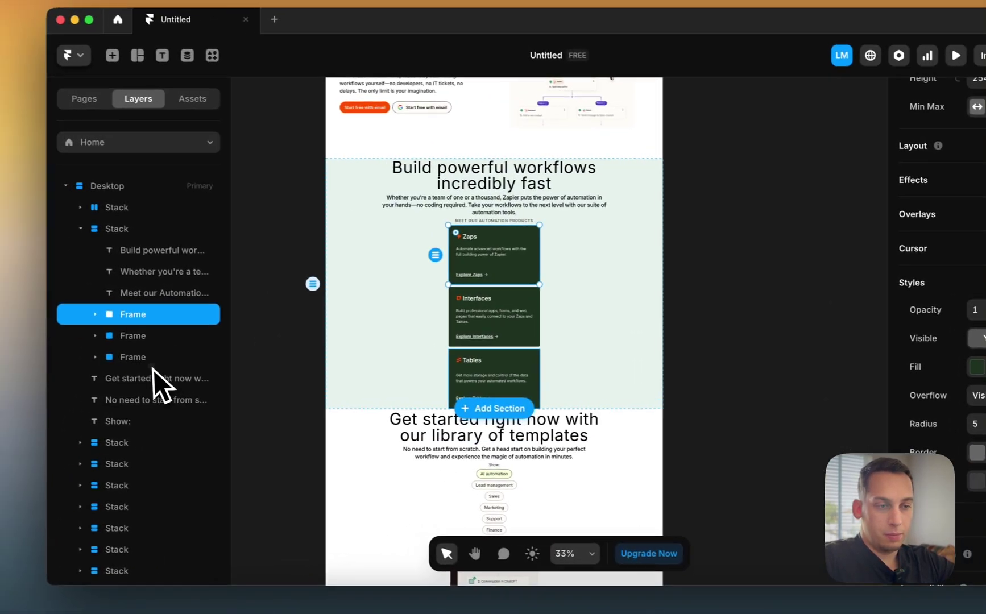
{"action": "left_click", "coordinate": [61, 349], "text": "shift"}
{"action": "scroll", "coordinate": [848, 411], "scroll_direction": "down", "scroll_amount": 3}
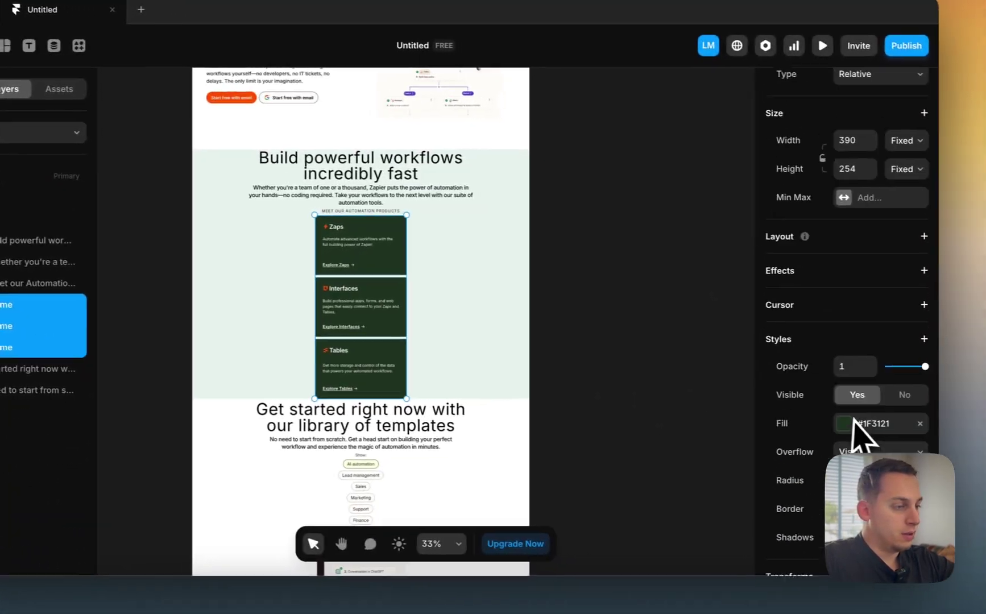
{"action": "scroll", "coordinate": [853, 418], "scroll_direction": "down", "scroll_amount": 3}
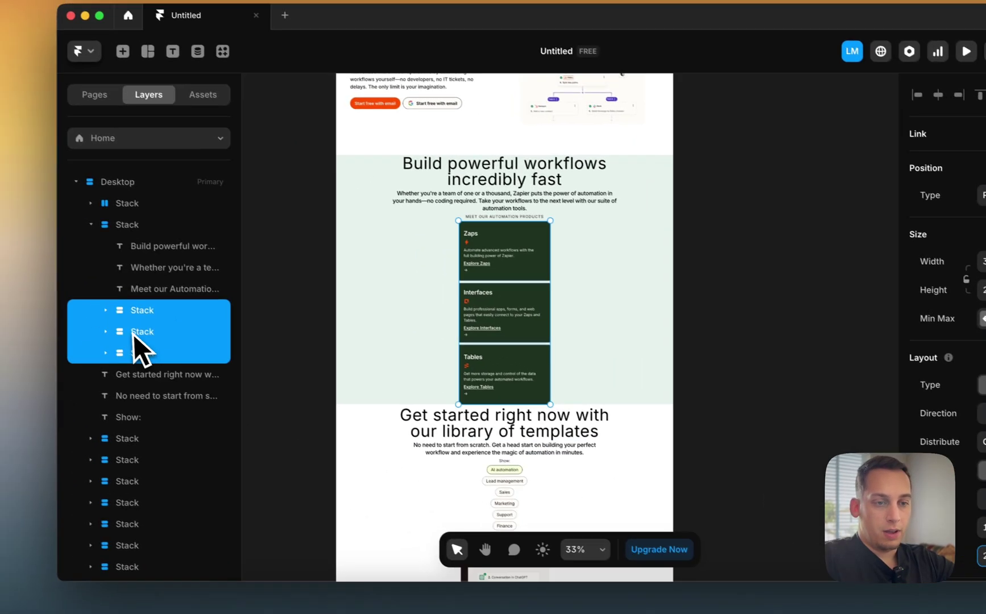
Wrap the three product card stacks in a parent stack and set its direction to horizontal.
{"action": "right_click", "coordinate": [142, 340]}
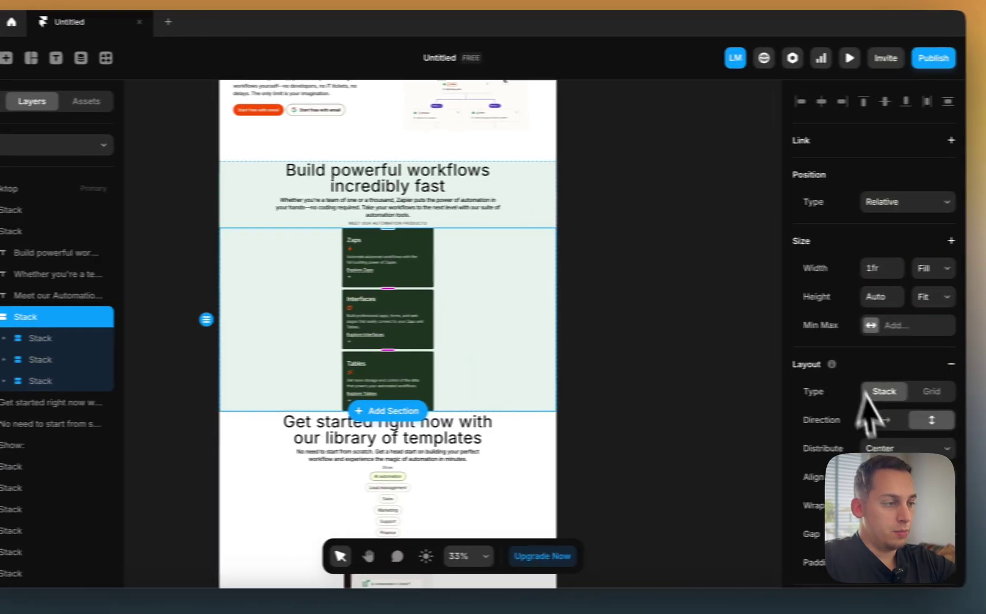
{"action": "left_click", "coordinate": [853, 421]}
{"action": "left_click", "coordinate": [586, 252]}
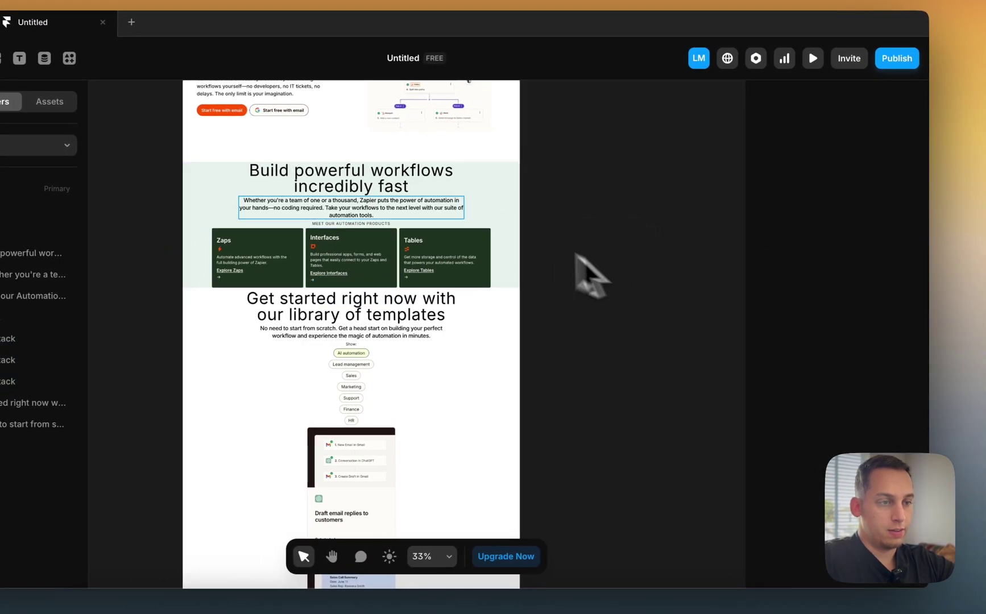
Switch to Chrome and compare the original workflow demo and product card area on zapier.com with the rebuilt section.
{"action": "scroll", "coordinate": [411, 206], "scroll_direction": "up", "scroll_amount": 5}
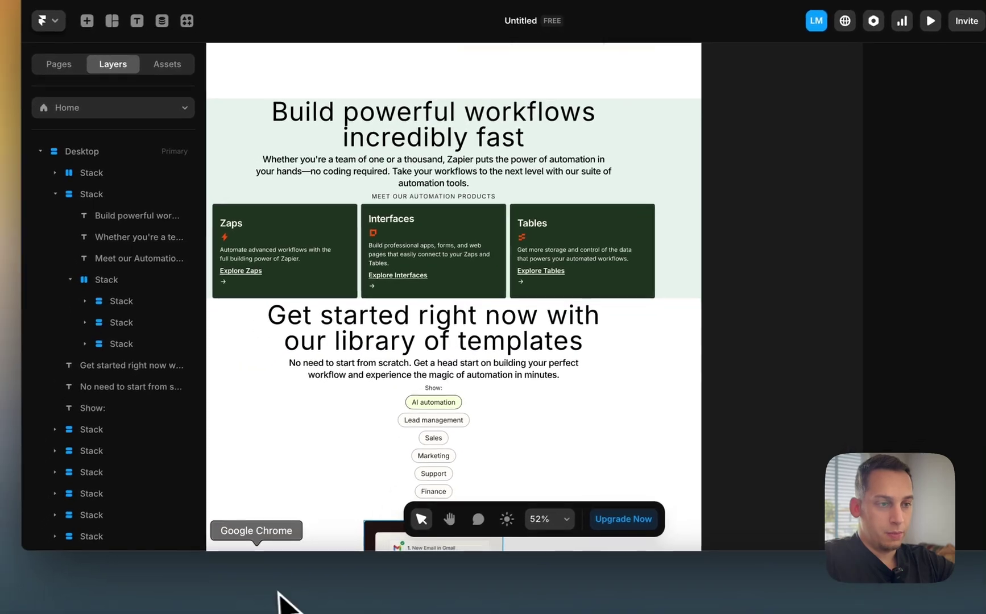
{"action": "left_click", "coordinate": [277, 594]}
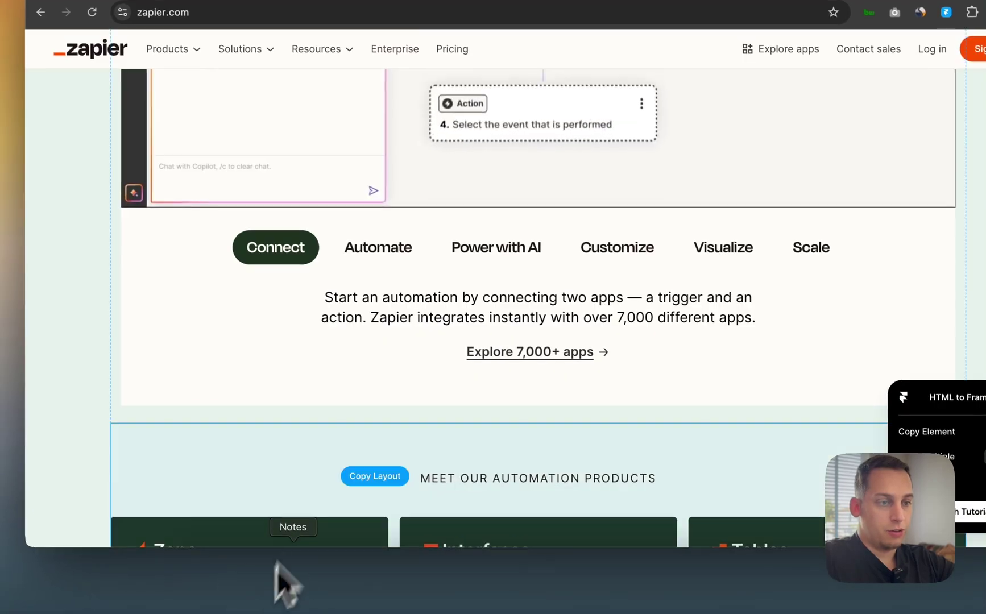
{"action": "scroll", "coordinate": [513, 297], "scroll_direction": "down", "scroll_amount": 5}
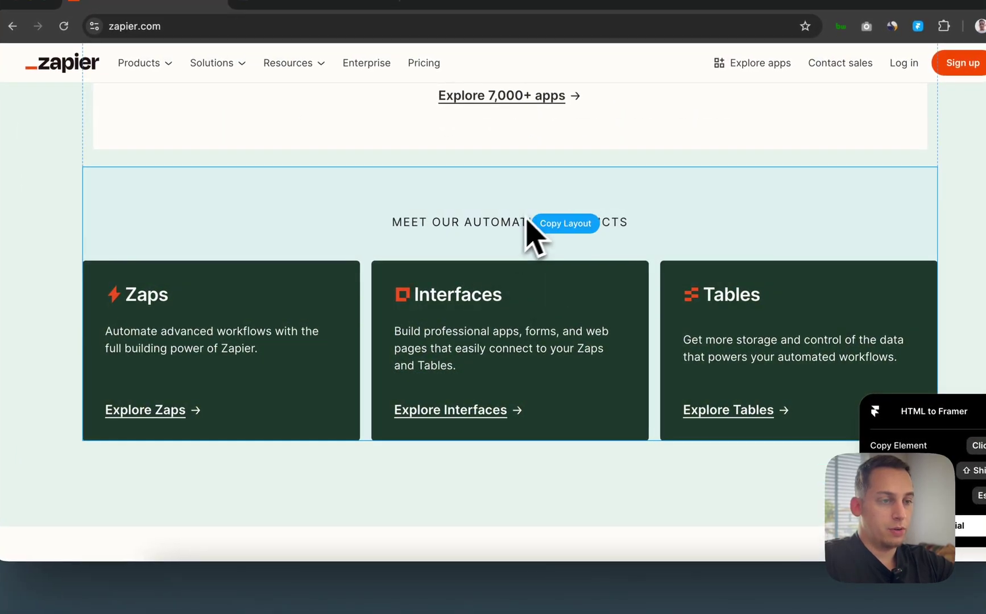
{"action": "scroll", "coordinate": [512, 224], "scroll_direction": "up", "scroll_amount": 10}
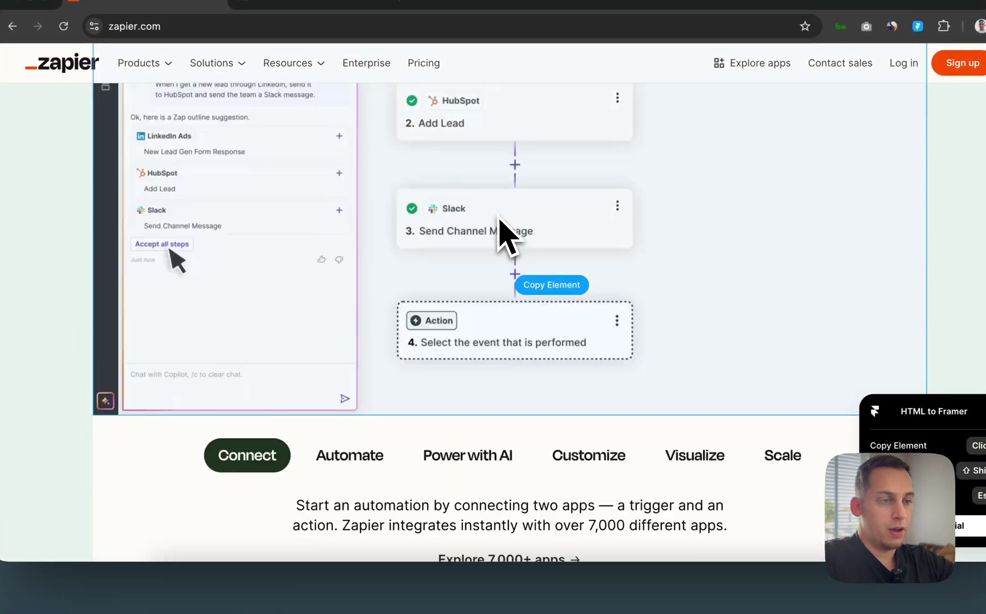
{"action": "scroll", "coordinate": [500, 222], "scroll_direction": "down", "scroll_amount": 10}
{"action": "scroll", "coordinate": [503, 295], "scroll_direction": "down", "scroll_amount": 1}
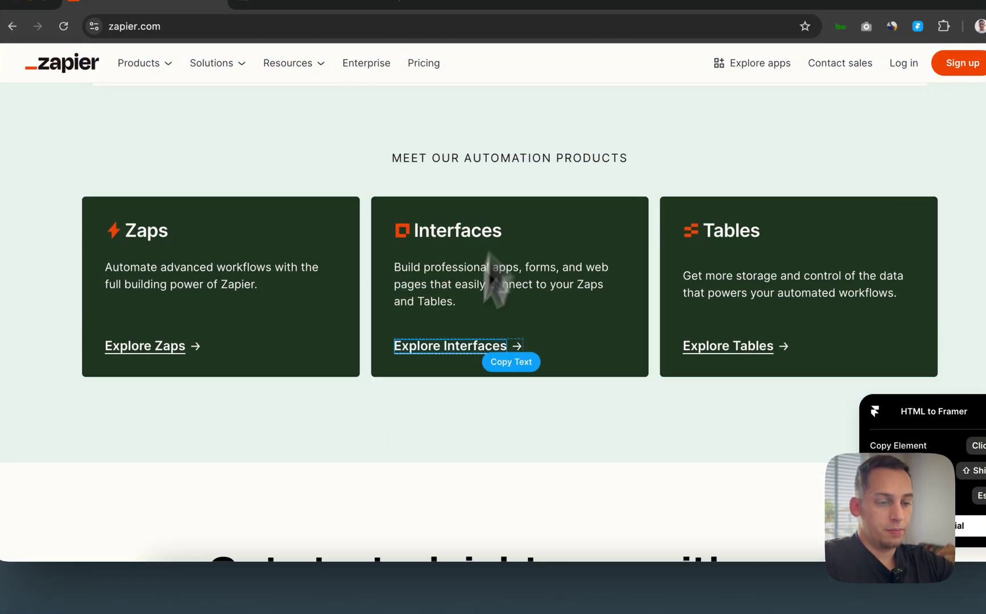
Switch back to Framer and delete the "Meet our automation products" text above the product cards.
{"action": "left_click", "coordinate": [548, 592]}
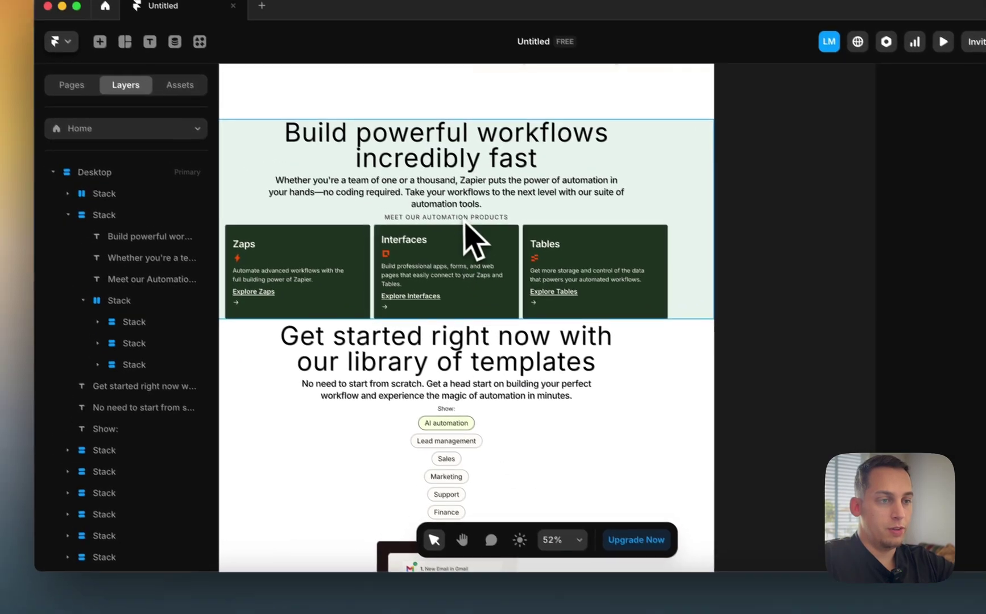
{"action": "left_click", "coordinate": [438, 192]}
{"action": "key", "text": "BackSpace"}
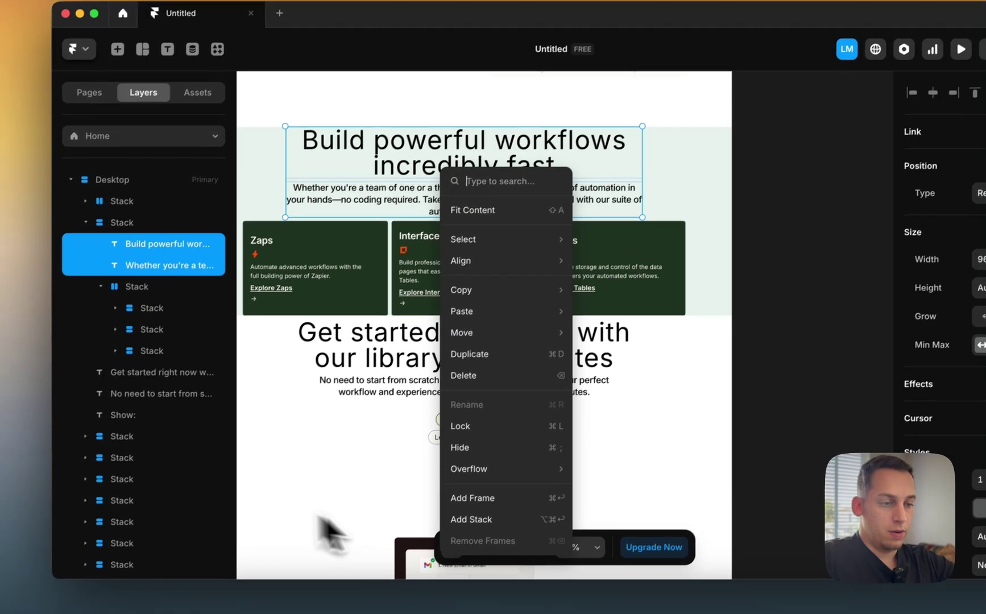
Wrap the "Build powerful workflows" heading and its description in their own stack.
{"action": "left_click", "coordinate": [470, 524]}
{"action": "scroll", "coordinate": [444, 398], "scroll_direction": "up", "scroll_amount": 5}
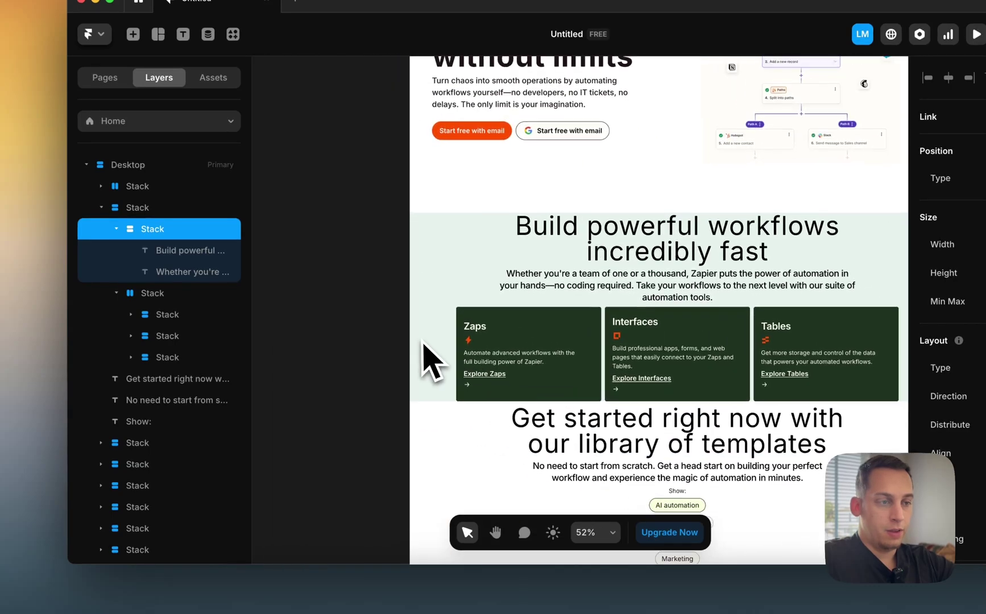
{"action": "scroll", "coordinate": [424, 343], "scroll_direction": "right", "scroll_amount": 3}
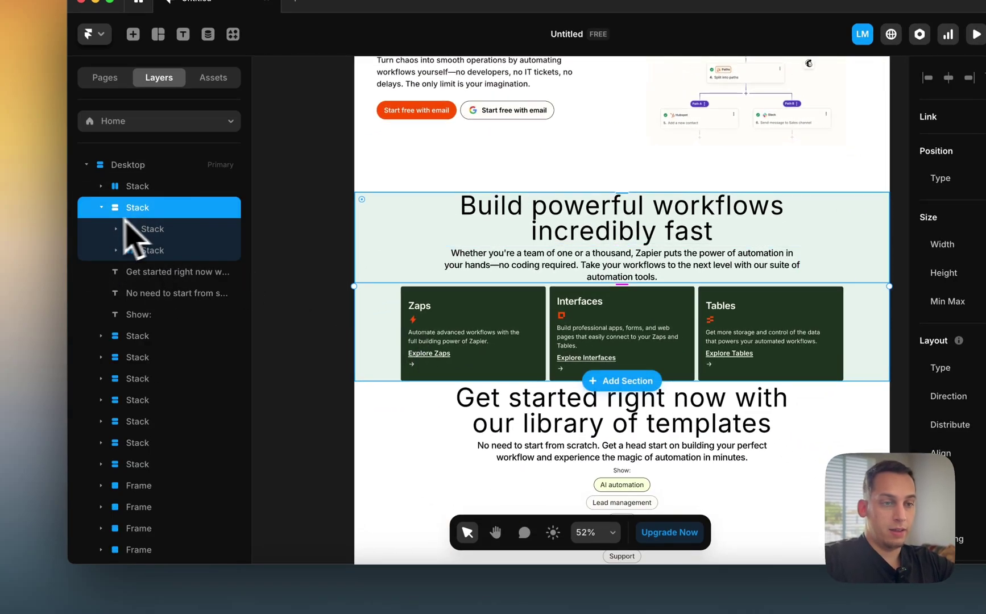
Add top and bottom padding to the "Build powerful workflows" section stack.
{"action": "left_click", "coordinate": [101, 208]}
{"action": "scroll", "coordinate": [808, 449], "scroll_direction": "down", "scroll_amount": 2}
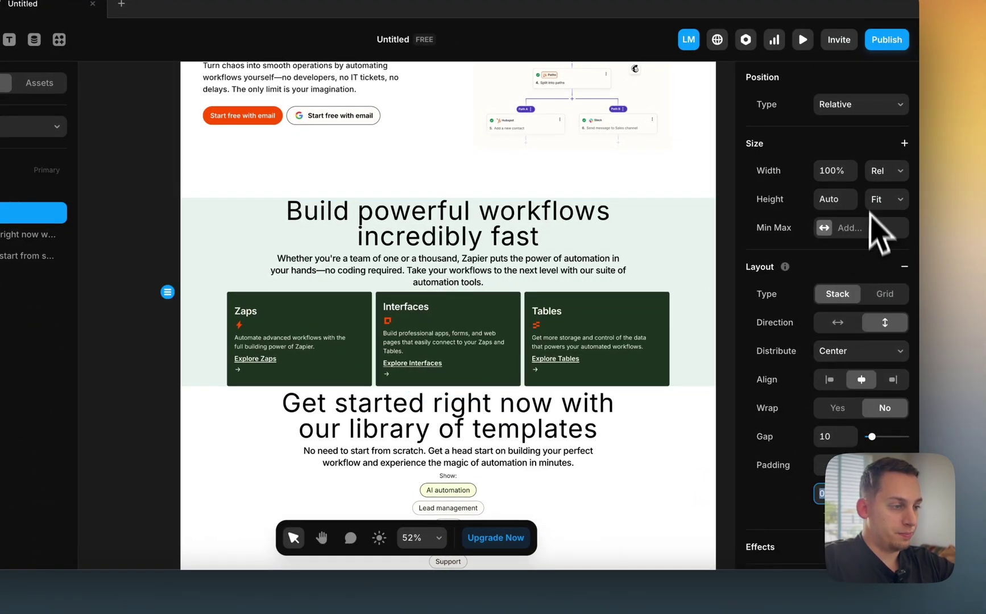
{"action": "key", "text": "Return"}
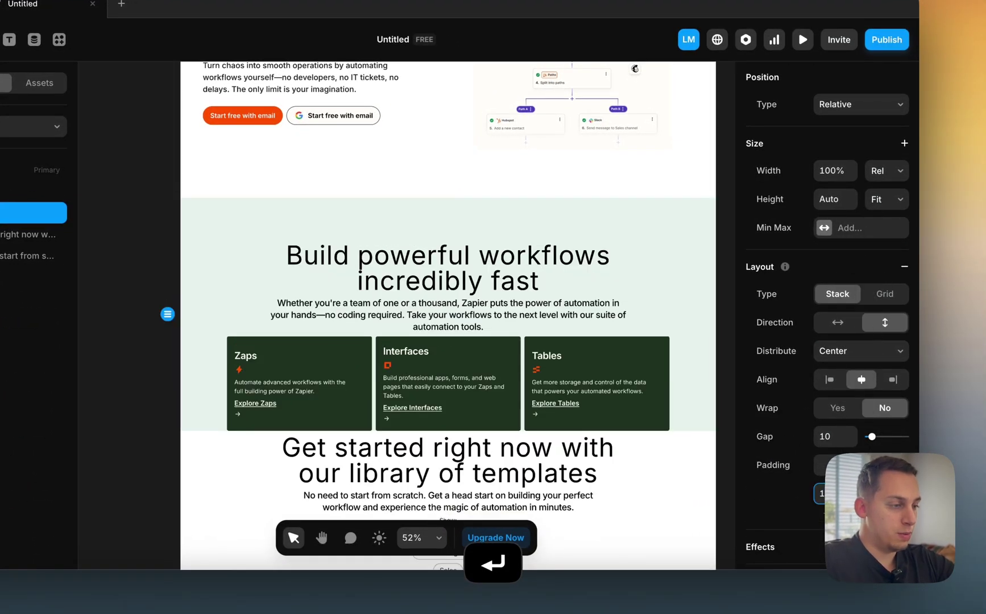
{"action": "key", "text": "Return"}
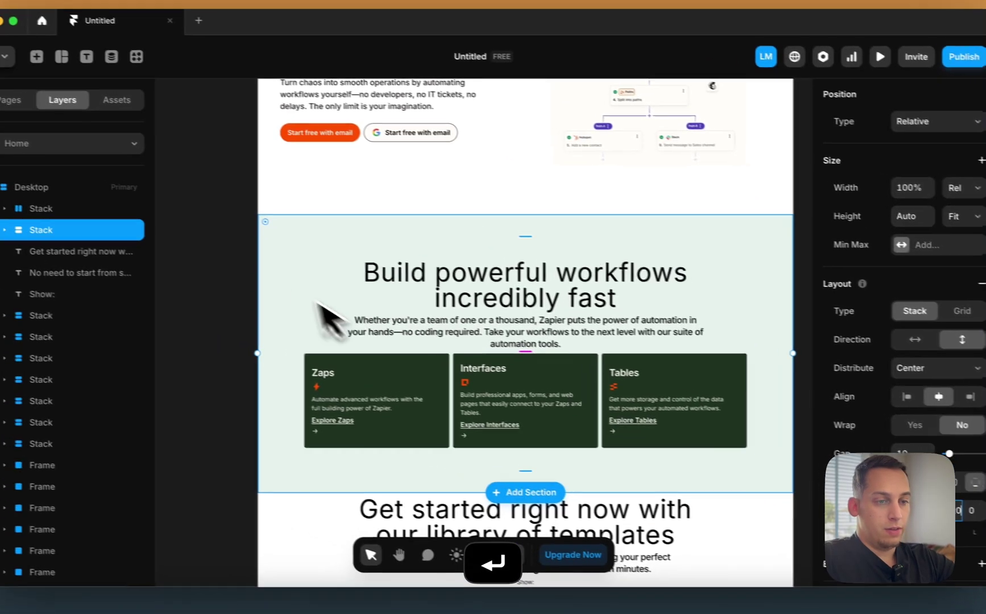
{"action": "left_click", "coordinate": [160, 235]}
{"action": "scroll", "coordinate": [206, 195], "scroll_direction": "down", "scroll_amount": 2}
{"action": "scroll", "coordinate": [308, 219], "scroll_direction": "down", "scroll_amount": 3}
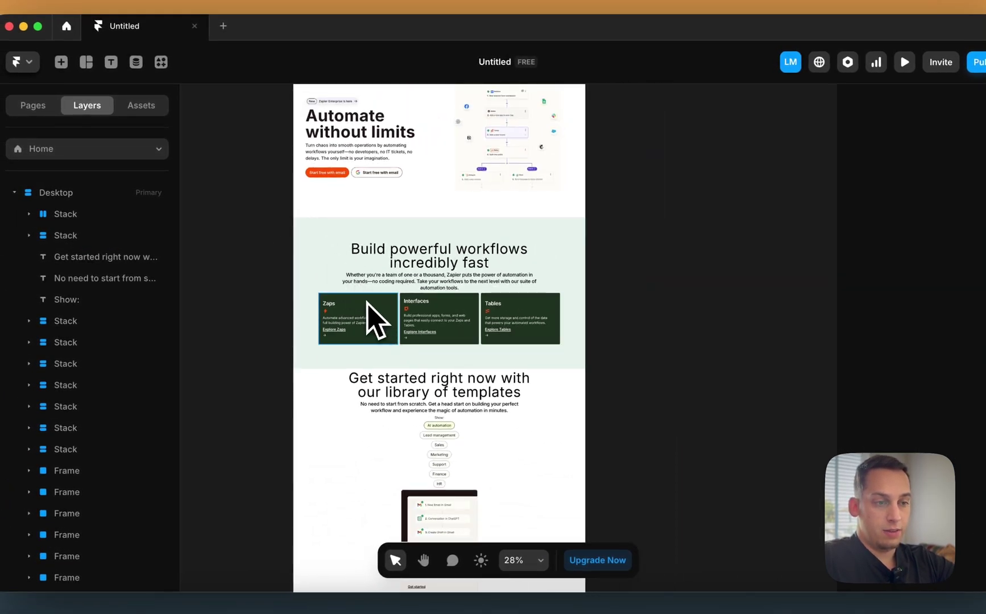
Examine the "Get started right now" templates section, including its heading, filter buttons and template cards.
{"action": "left_click", "coordinate": [367, 303]}
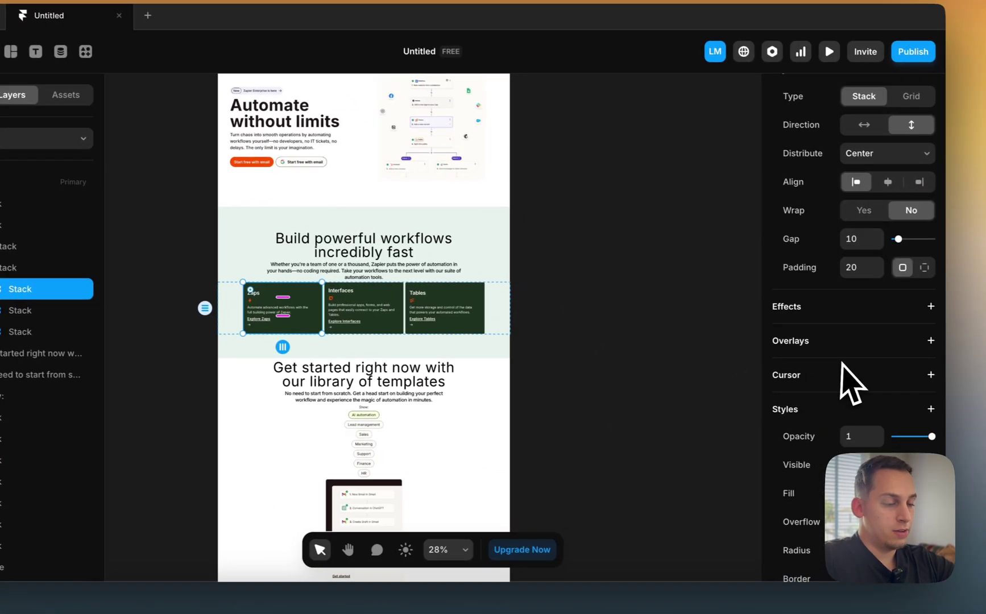
{"action": "left_click", "coordinate": [533, 345]}
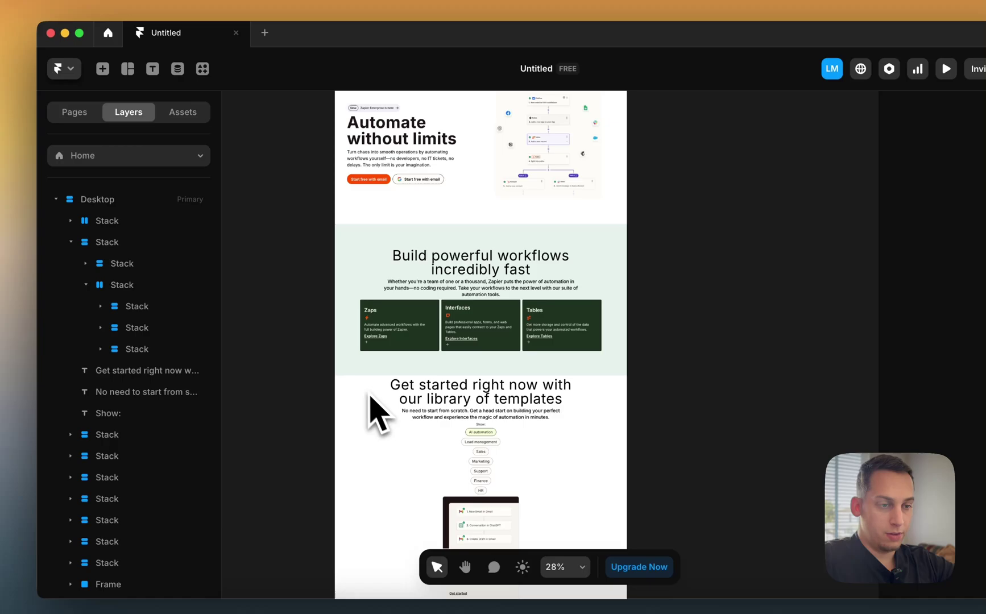
{"action": "left_click", "coordinate": [398, 398]}
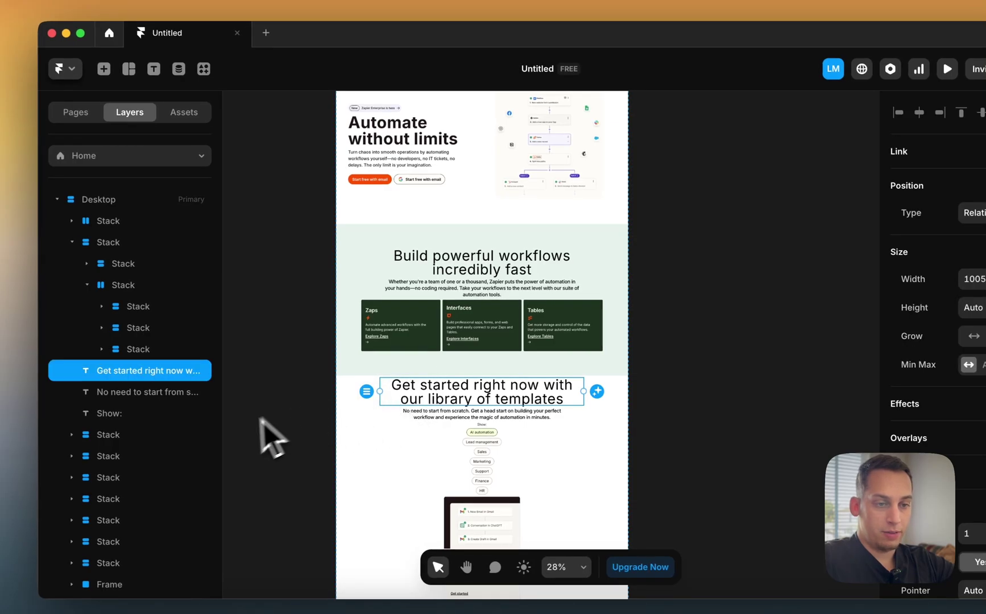
{"action": "scroll", "coordinate": [455, 378], "scroll_direction": "down", "scroll_amount": 3}
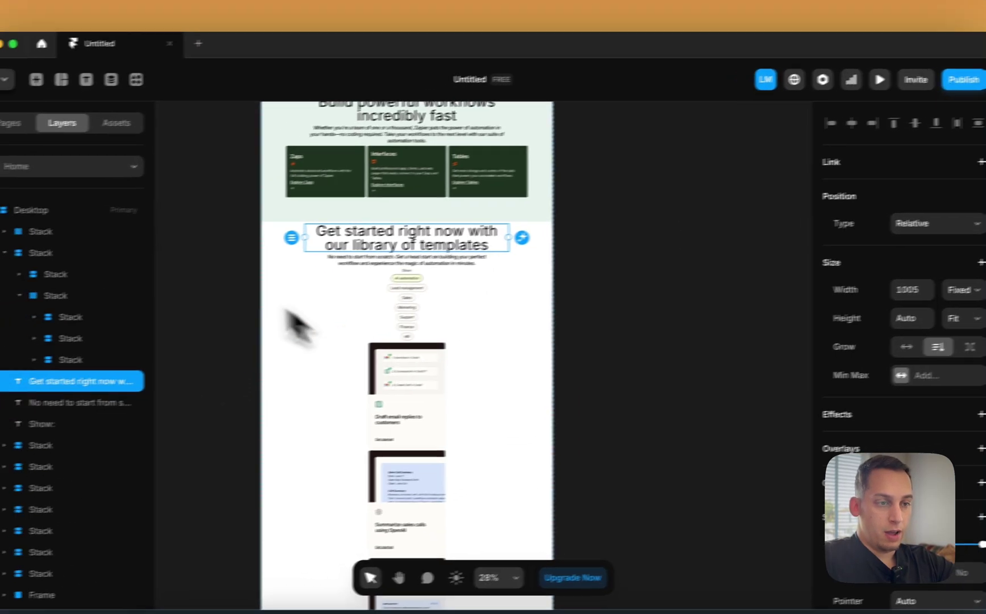
{"action": "left_click_drag", "start_coordinate": [190, 240], "coordinate": [493, 166]}
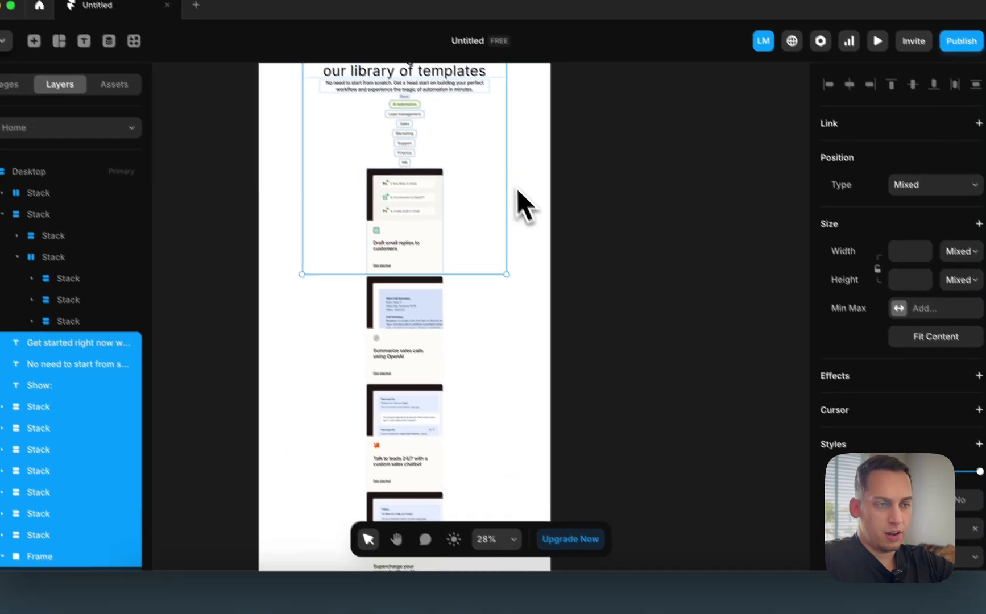
{"action": "scroll", "coordinate": [491, 165], "scroll_direction": "up", "scroll_amount": 3}
{"action": "scroll", "coordinate": [491, 163], "scroll_direction": "up", "scroll_amount": 2}
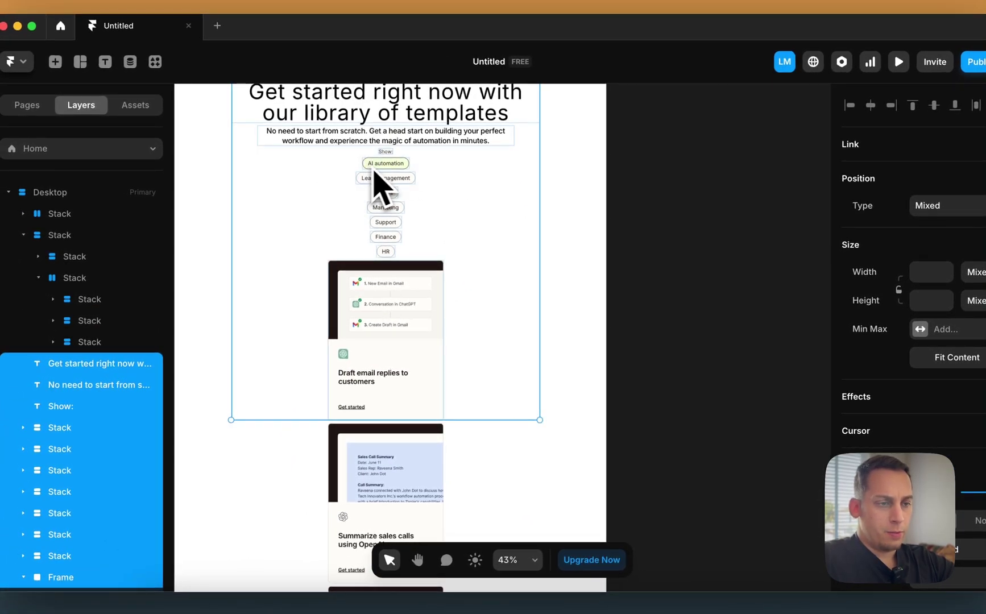
{"action": "scroll", "coordinate": [466, 353], "scroll_direction": "down", "scroll_amount": 10}
{"action": "left_click", "coordinate": [588, 424]}
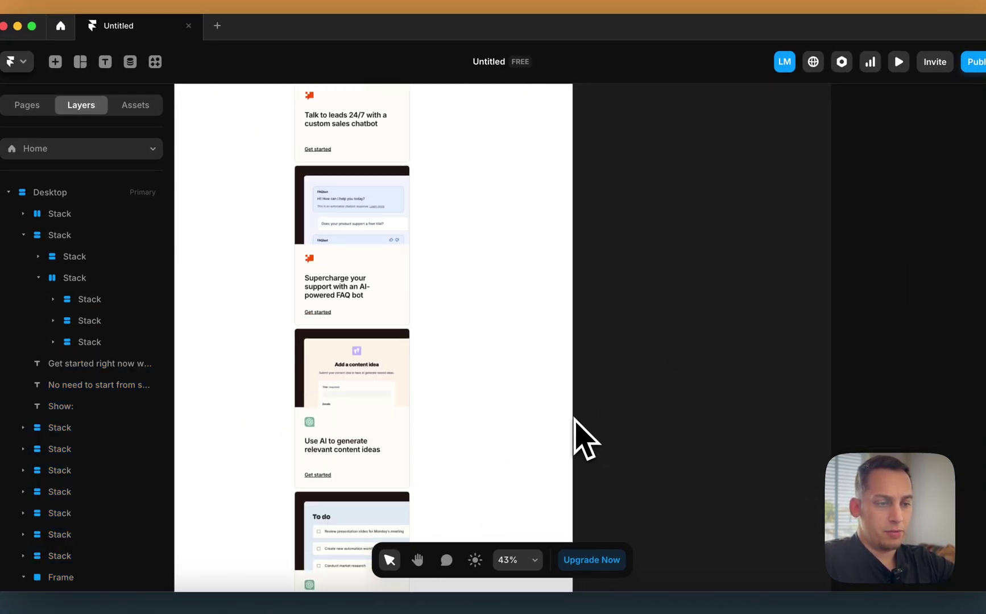
{"action": "scroll", "coordinate": [574, 426], "scroll_direction": "down", "scroll_amount": 4}
{"action": "scroll", "coordinate": [576, 434], "scroll_direction": "down", "scroll_amount": 5}
{"action": "scroll", "coordinate": [576, 434], "scroll_direction": "up", "scroll_amount": 10}
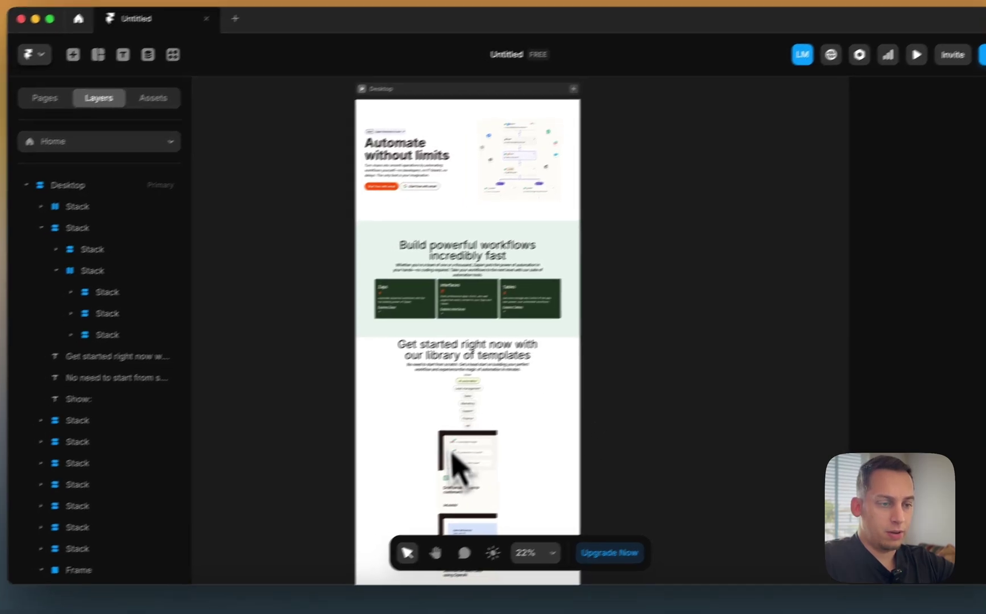
Collapse the six template card frames in the layer list and turn them all into vertical stacks.
{"action": "left_click", "coordinate": [453, 455]}
{"action": "scroll", "coordinate": [171, 531], "scroll_direction": "down", "scroll_amount": 3}
{"action": "left_click", "coordinate": [101, 398]}
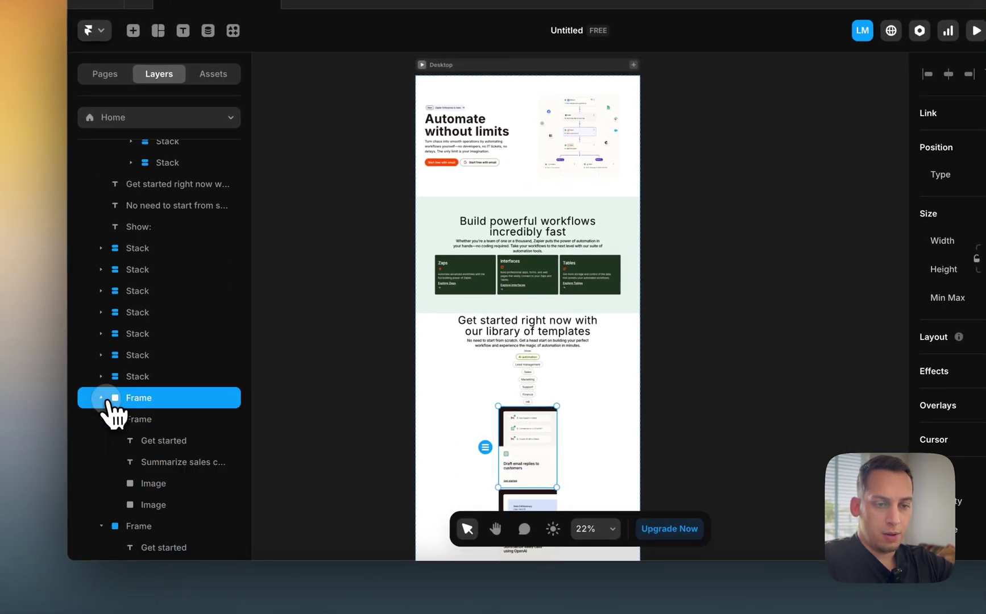
{"action": "left_click", "coordinate": [101, 419]}
{"action": "left_click", "coordinate": [101, 440]}
{"action": "left_click", "coordinate": [101, 461]}
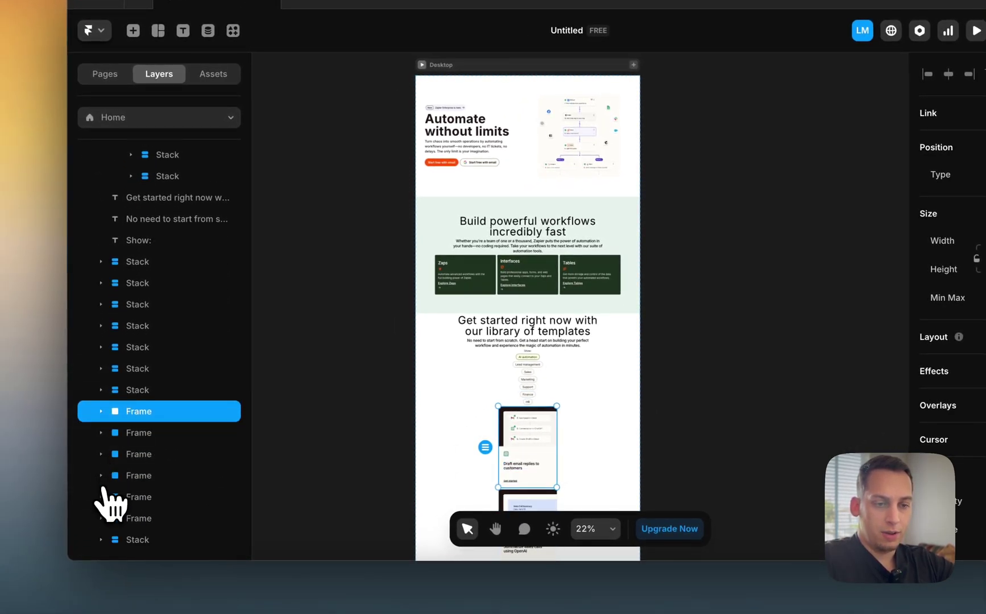
{"action": "left_click", "coordinate": [143, 520], "text": "shift"}
{"action": "scroll", "coordinate": [398, 228], "scroll_direction": "down", "scroll_amount": 6}
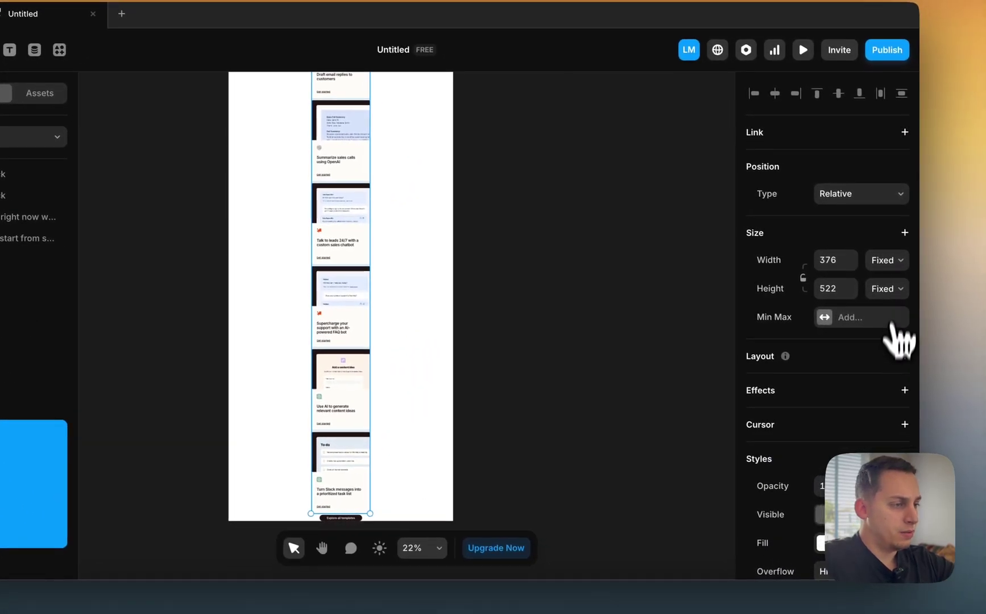
{"action": "left_click", "coordinate": [904, 356]}
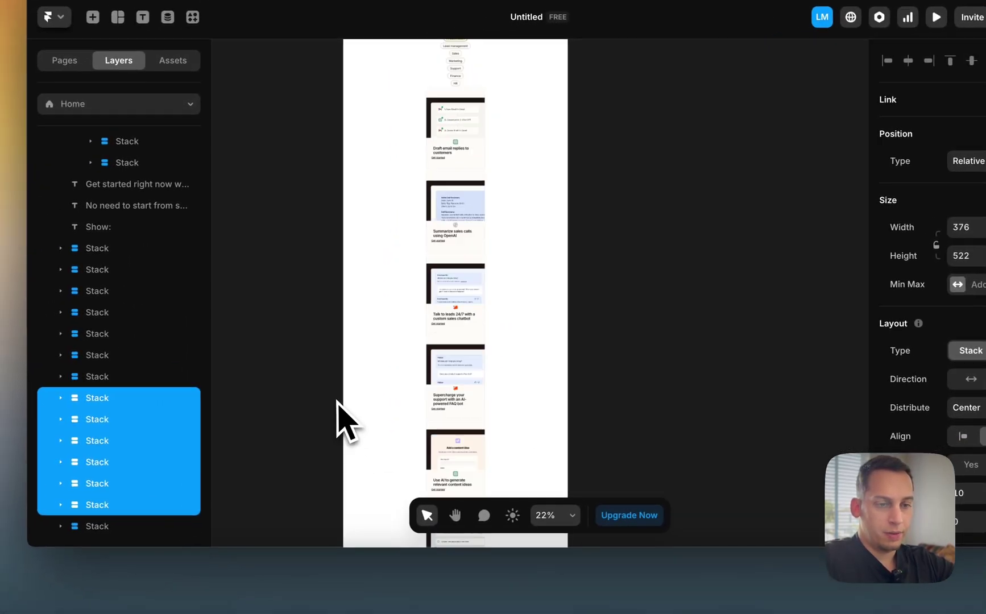
Wrap the six template card stacks in one parent stack.
{"action": "scroll", "coordinate": [337, 401], "scroll_direction": "up", "scroll_amount": 2}
{"action": "right_click", "coordinate": [104, 427]}
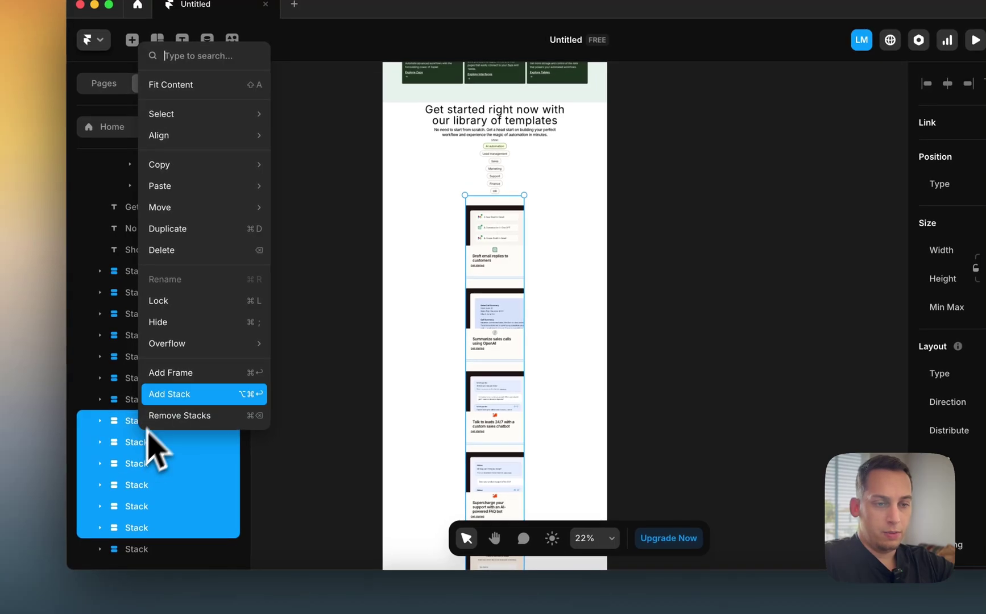
{"action": "left_click", "coordinate": [178, 398]}
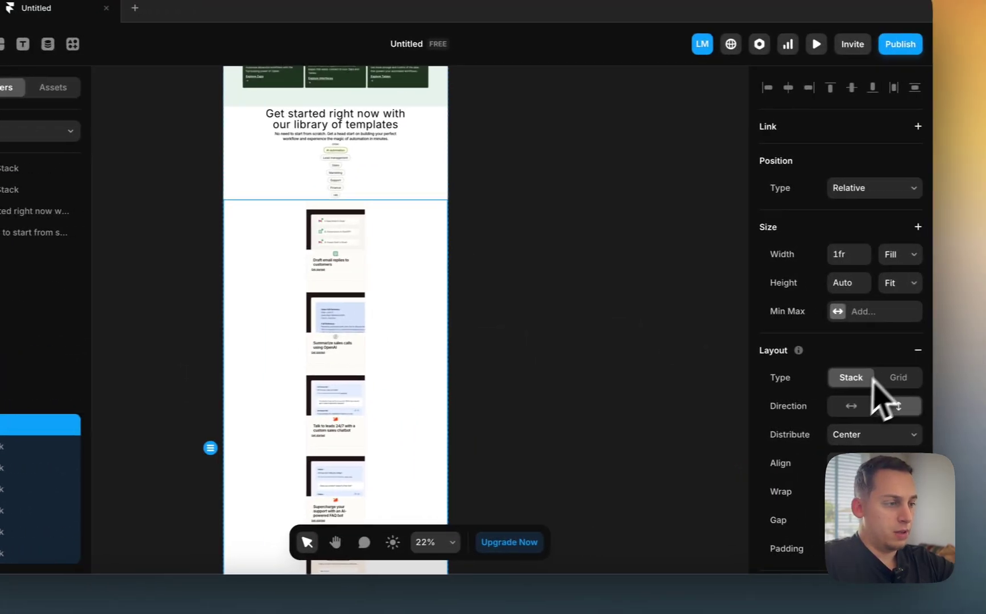
Try to arrange all six template cards in a single row with a horizontal stack direction.
{"action": "left_click", "coordinate": [839, 406]}
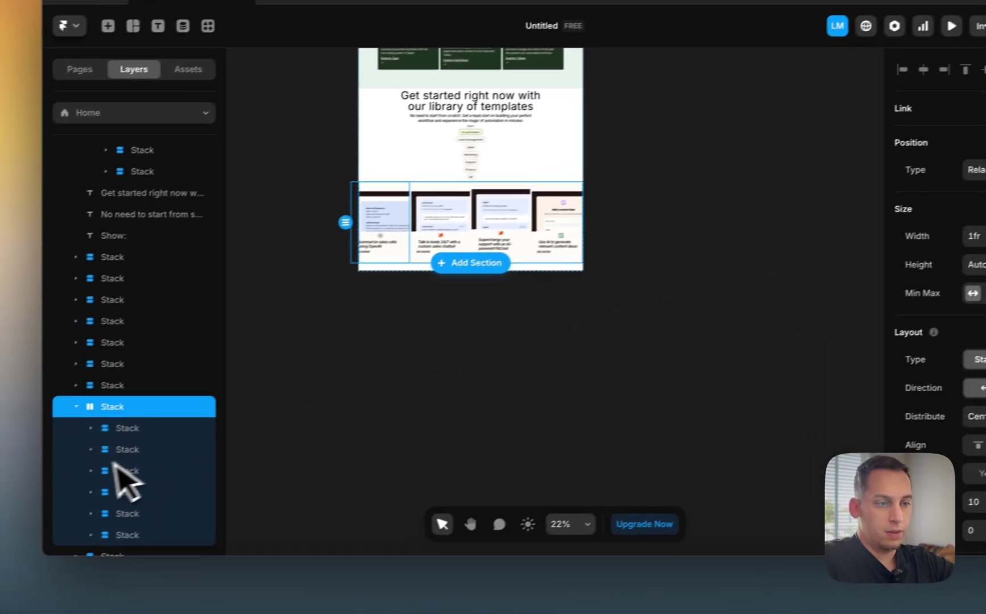
{"action": "left_click", "coordinate": [139, 430]}
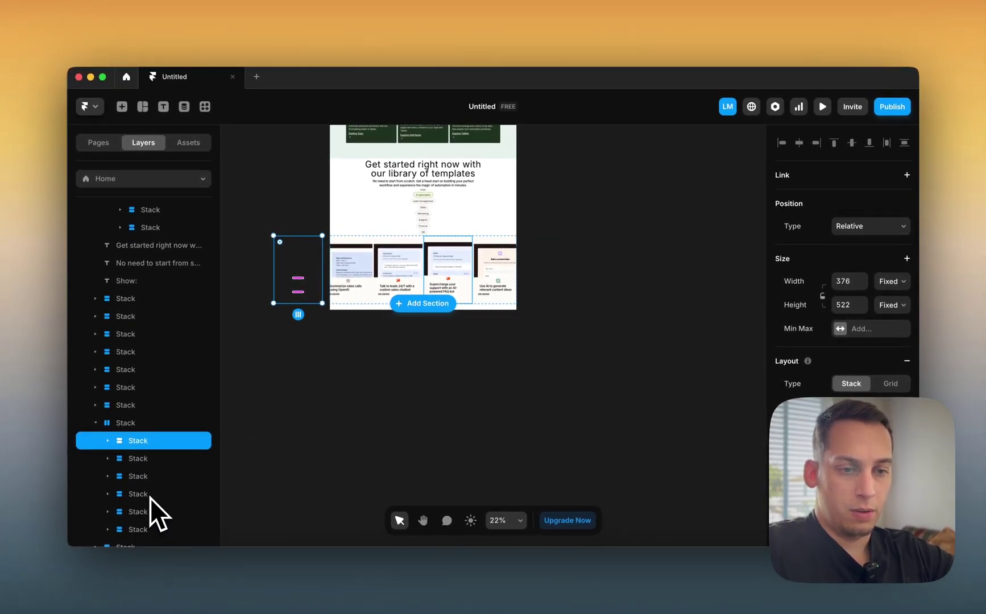
{"action": "left_click", "coordinate": [96, 423]}
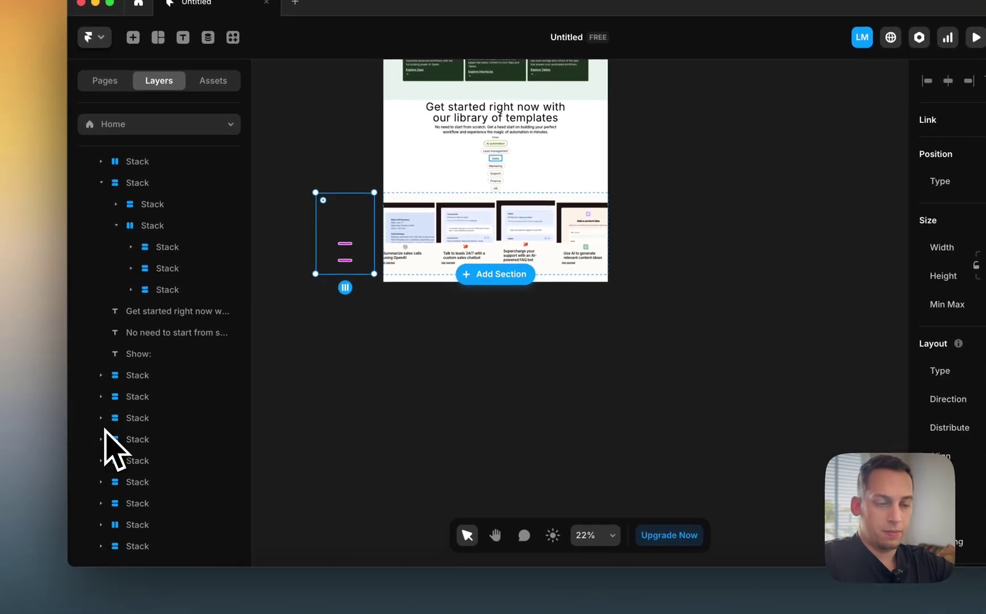
{"action": "key", "text": "super+z"}
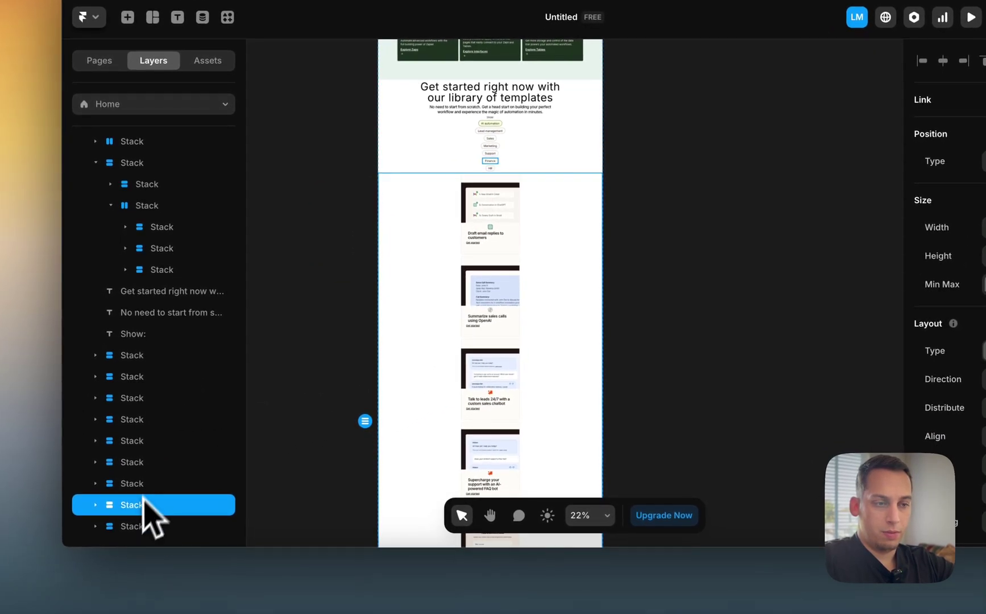
Group the first three template cards inside the parent stack into a nested stack of their own.
{"action": "left_click", "coordinate": [131, 362]}
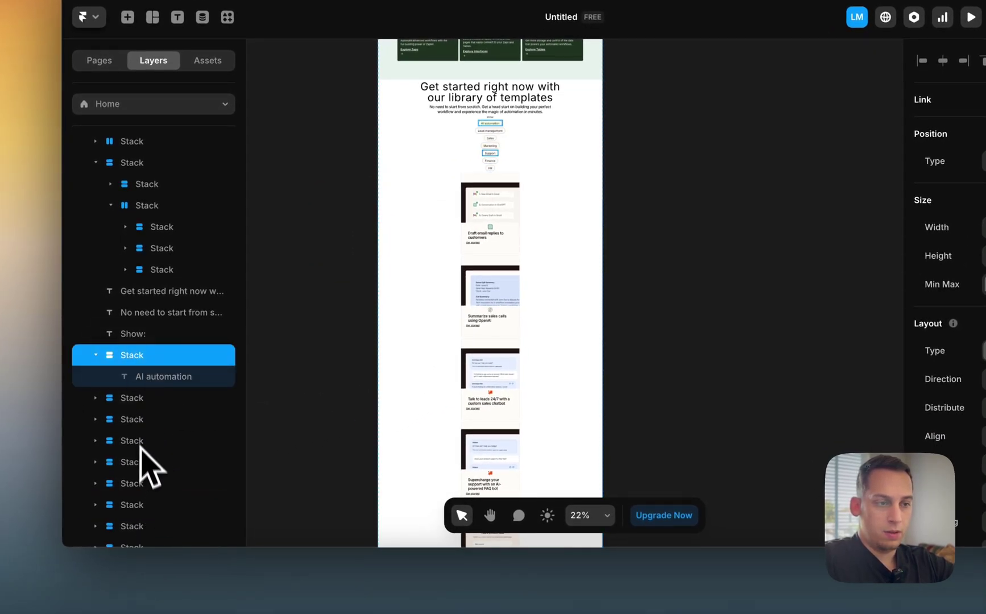
{"action": "scroll", "coordinate": [143, 509], "scroll_direction": "down", "scroll_amount": 1}
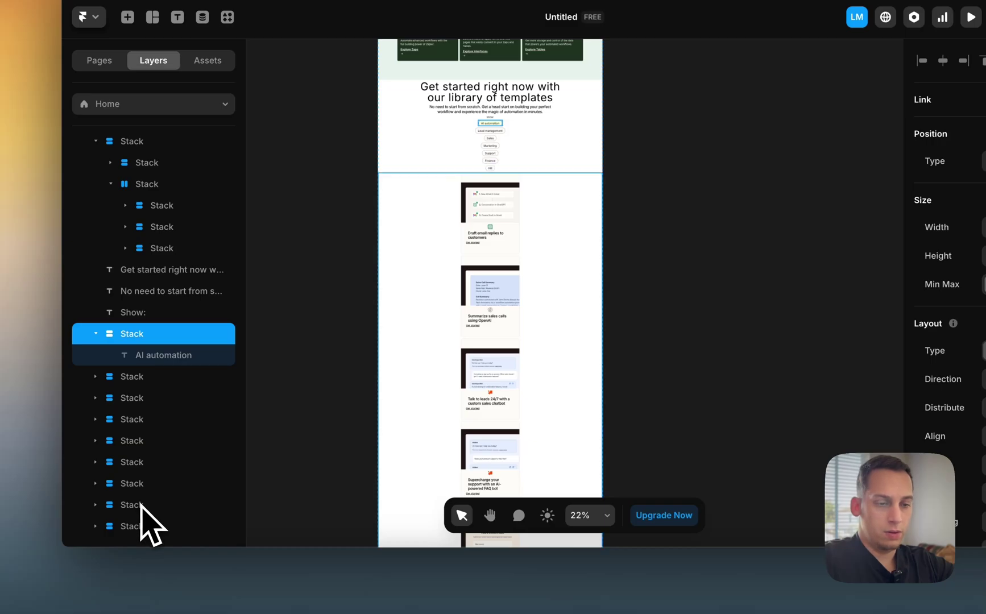
{"action": "left_click", "coordinate": [141, 505]}
{"action": "left_click", "coordinate": [96, 505]}
{"action": "scroll", "coordinate": [131, 455], "scroll_direction": "down", "scroll_amount": 5}
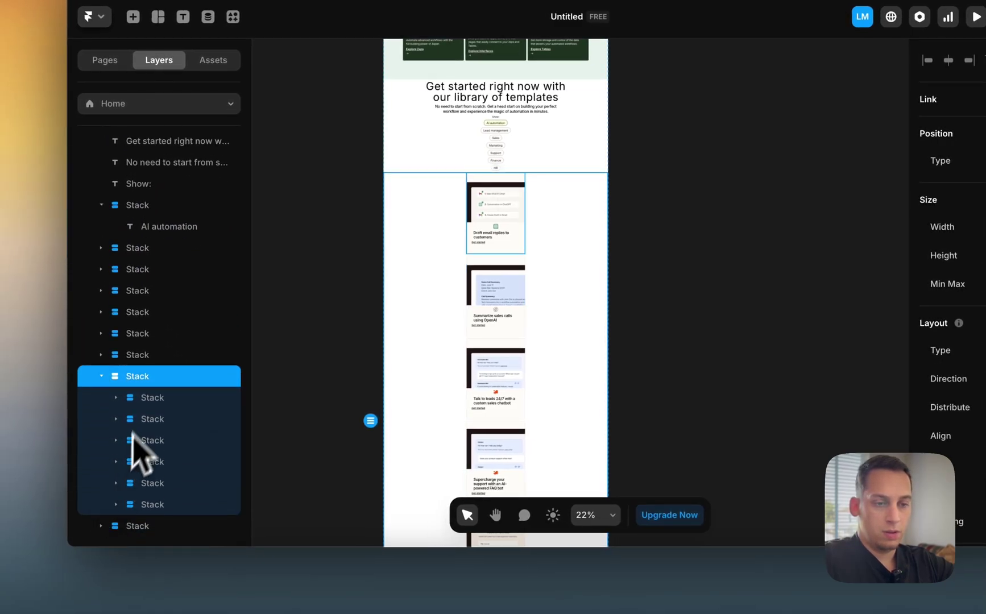
{"action": "left_click", "coordinate": [143, 400]}
{"action": "left_click", "coordinate": [146, 440], "text": "shift"}
{"action": "right_click", "coordinate": [149, 443]}
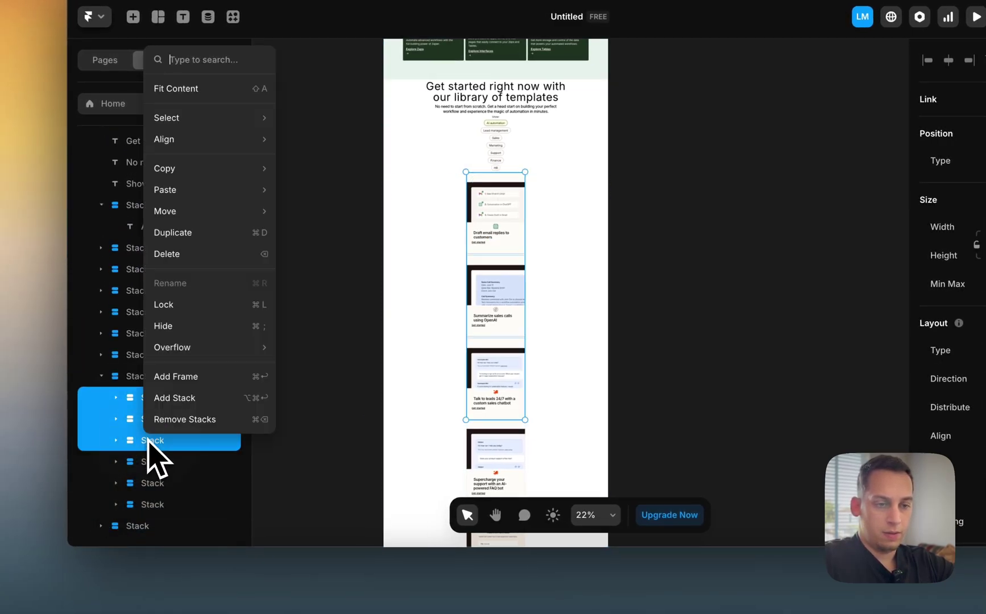
{"action": "left_click", "coordinate": [182, 398]}
Group the last three template cards inside the parent stack into a second nested stack.
{"action": "scroll", "coordinate": [170, 449], "scroll_direction": "down", "scroll_amount": 1}
{"action": "left_click", "coordinate": [154, 460]}
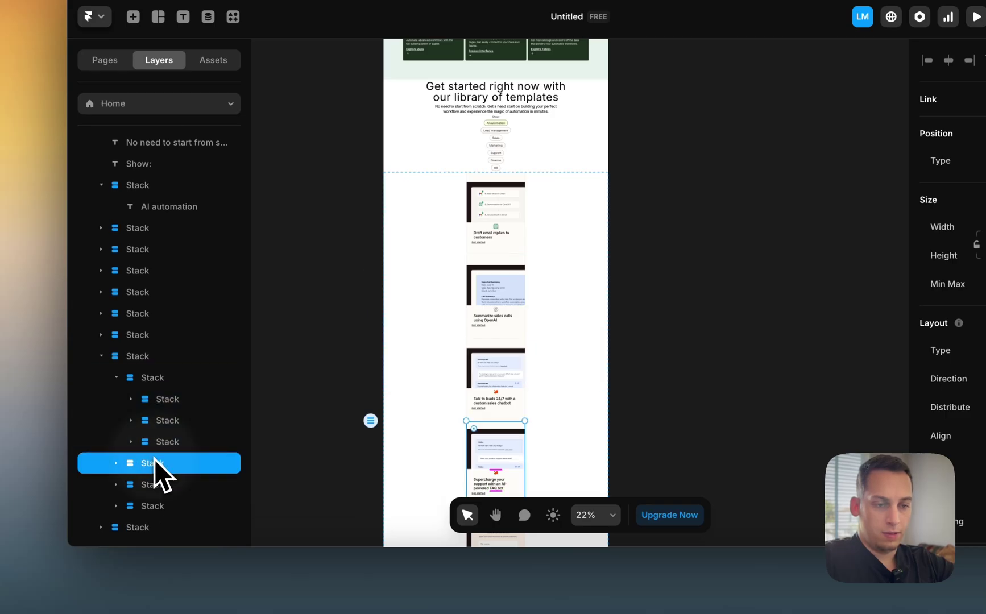
{"action": "left_click", "coordinate": [154, 506], "text": "shift"}
{"action": "right_click", "coordinate": [153, 508]}
{"action": "left_click", "coordinate": [171, 464]}
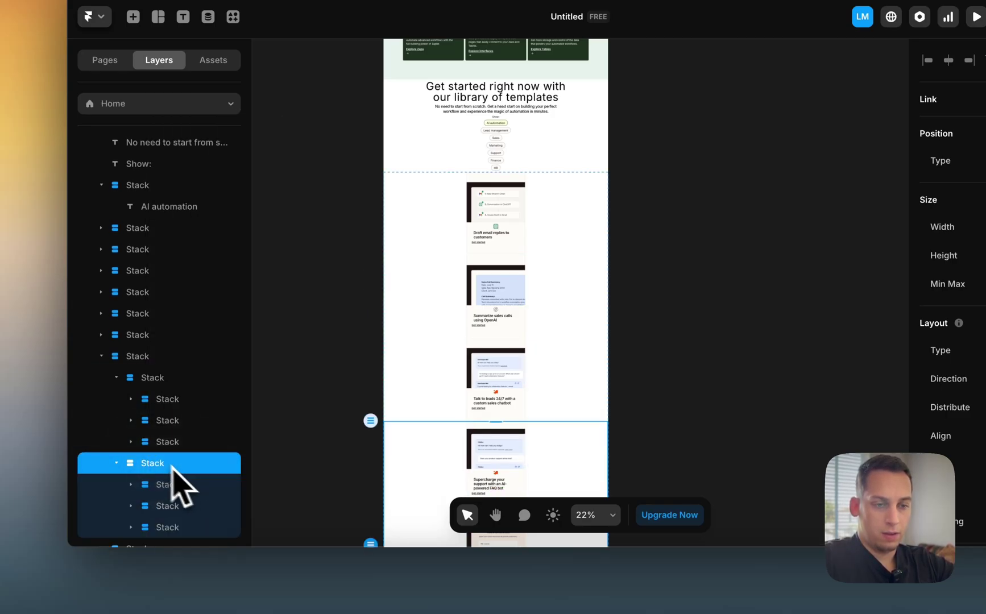
Set both nested template card stacks to a horizontal direction, forming two rows of three cards.
{"action": "left_click", "coordinate": [117, 463]}
{"action": "left_click", "coordinate": [116, 418]}
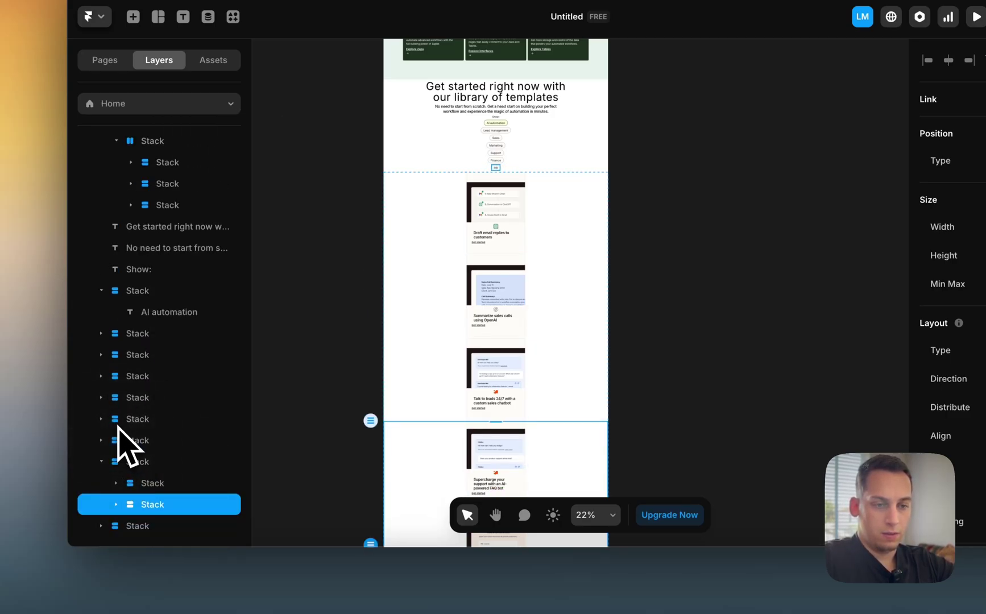
{"action": "left_click", "coordinate": [150, 483], "text": "shift"}
{"action": "left_click", "coordinate": [985, 378]}
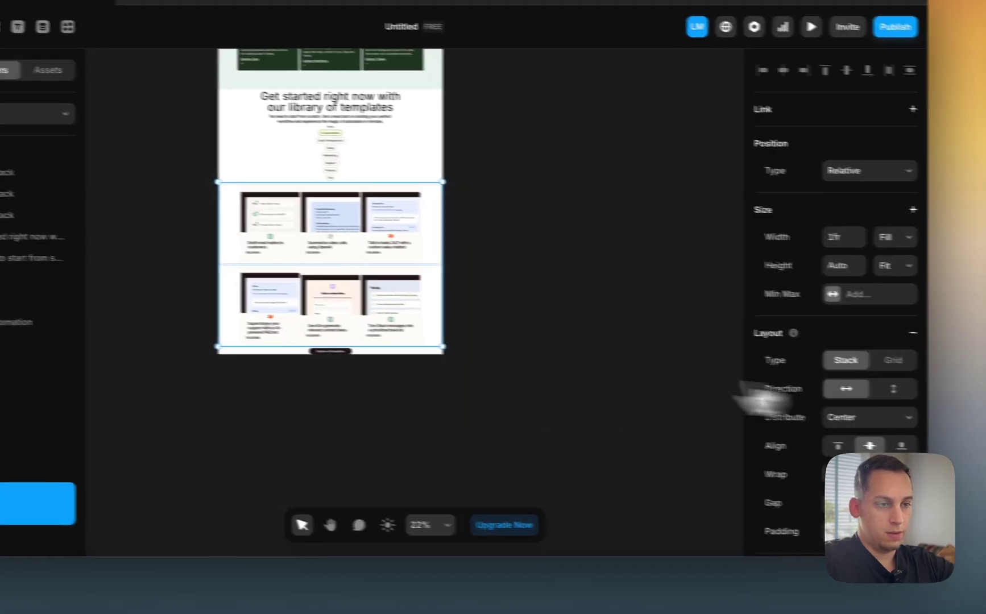
{"action": "left_click", "coordinate": [519, 386]}
{"action": "scroll", "coordinate": [549, 207], "scroll_direction": "up", "scroll_amount": 5}
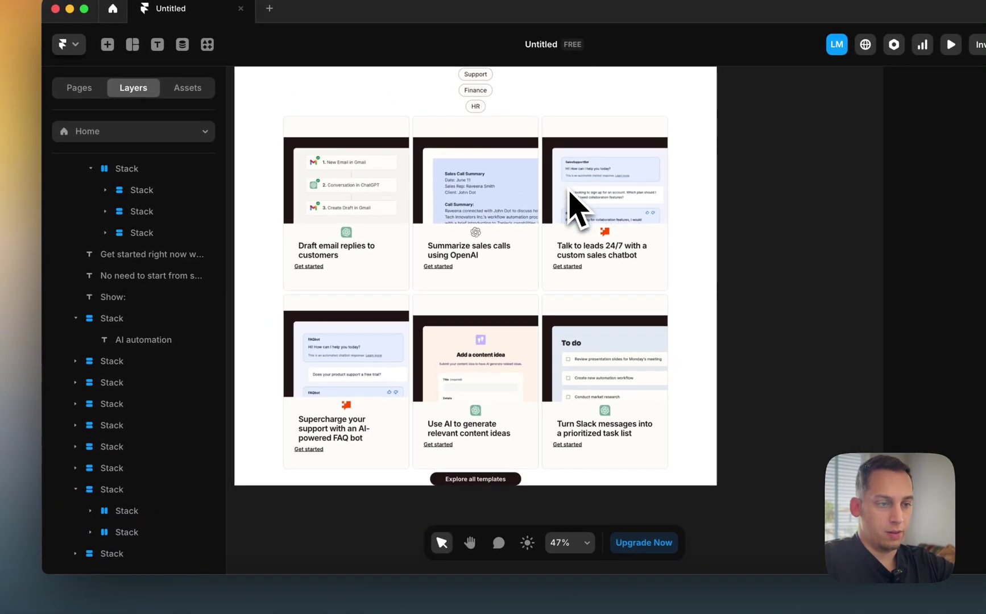
Set the height of the three template cards in the first row to Fit.
{"action": "left_click", "coordinate": [358, 287]}
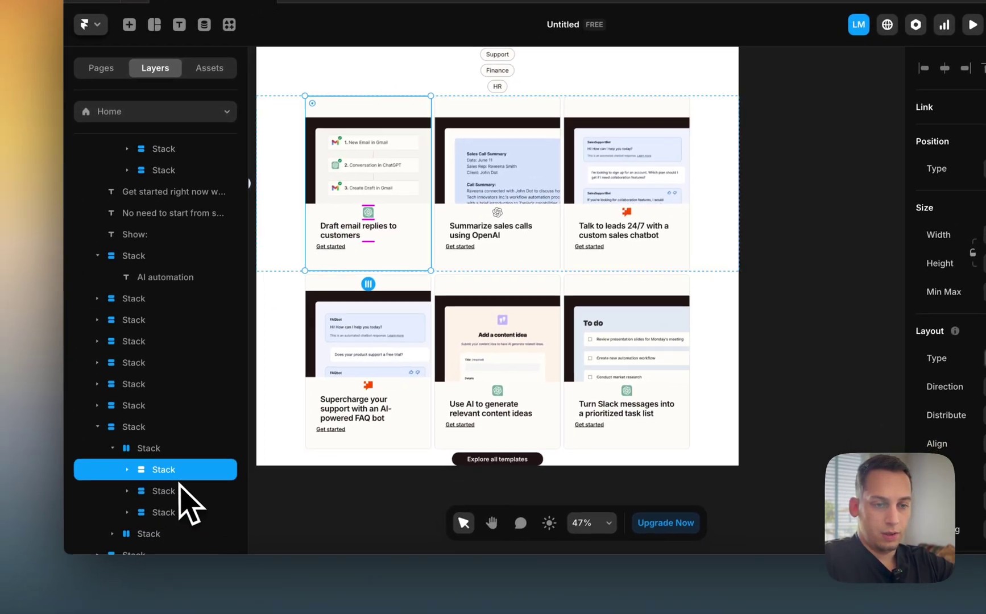
{"action": "left_click", "coordinate": [127, 470]}
{"action": "scroll", "coordinate": [174, 486], "scroll_direction": "down", "scroll_amount": 2}
{"action": "left_click", "coordinate": [178, 433]}
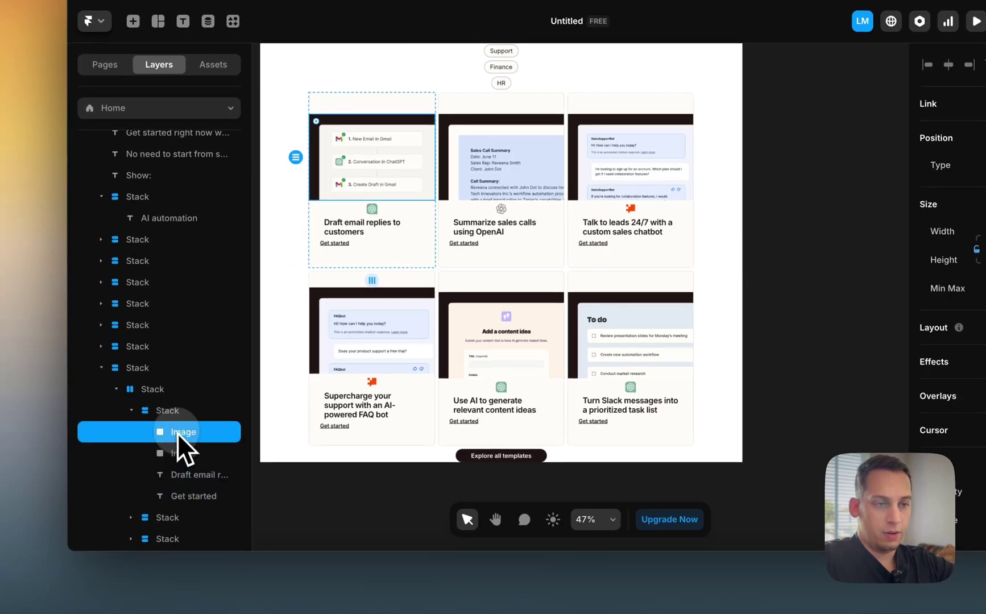
{"action": "left_click", "coordinate": [178, 453]}
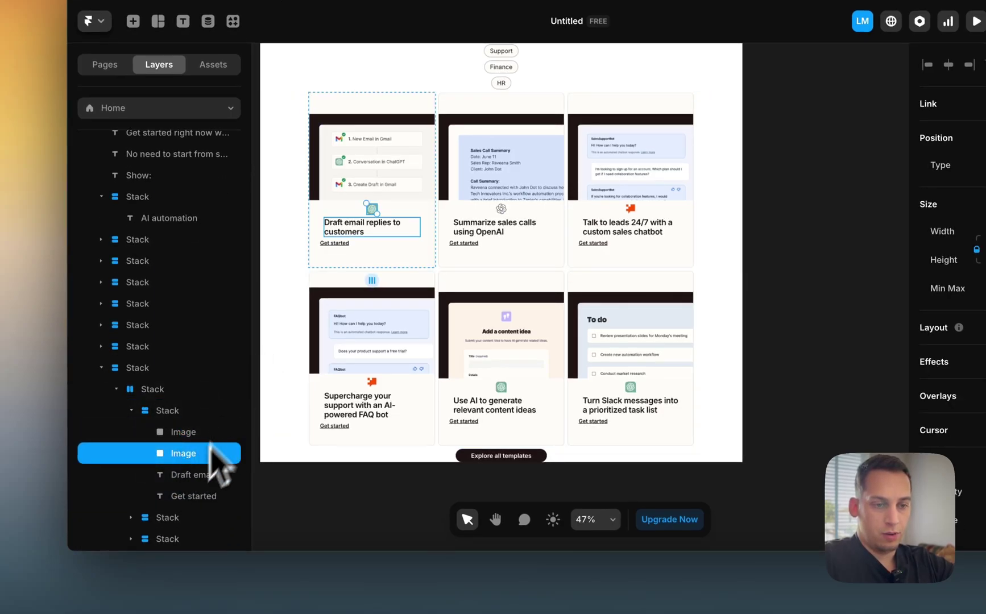
{"action": "left_click", "coordinate": [189, 477]}
{"action": "left_click", "coordinate": [188, 410]}
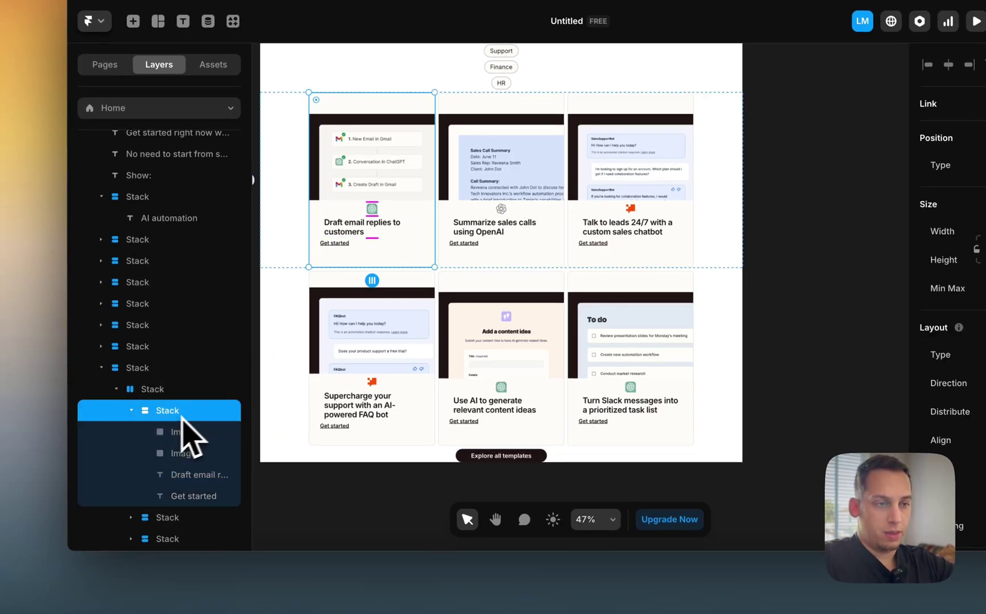
{"action": "scroll", "coordinate": [149, 427], "scroll_direction": "up", "scroll_amount": 1}
{"action": "left_click", "coordinate": [162, 489], "text": "shift"}
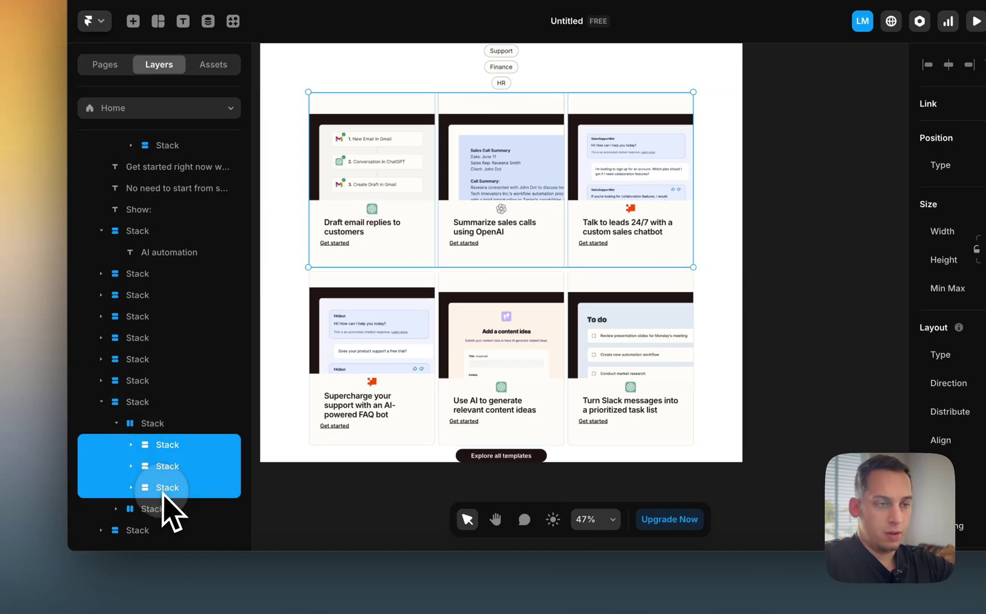
{"action": "left_click", "coordinate": [904, 284]}
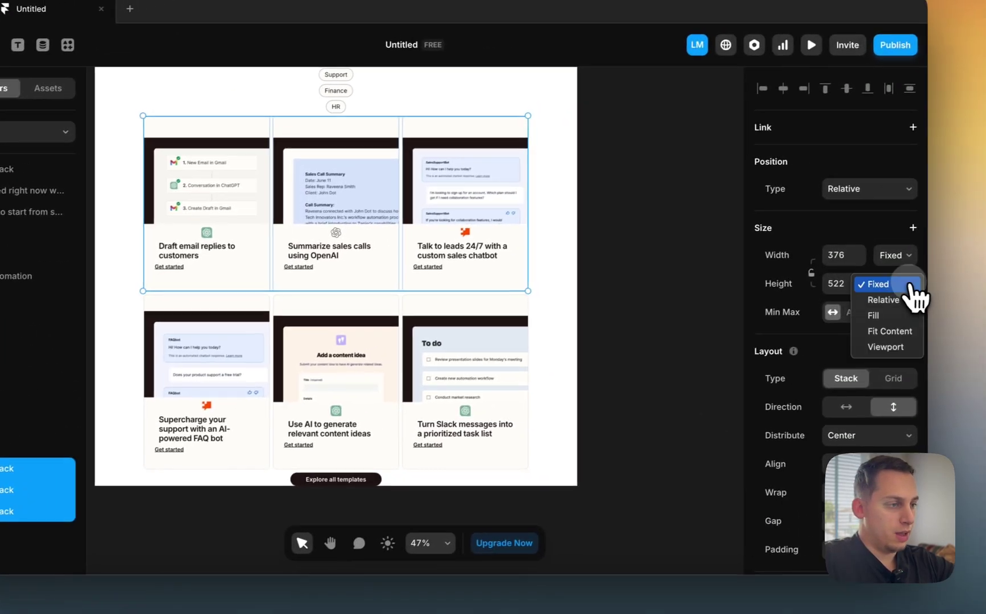
{"action": "left_click", "coordinate": [888, 332]}
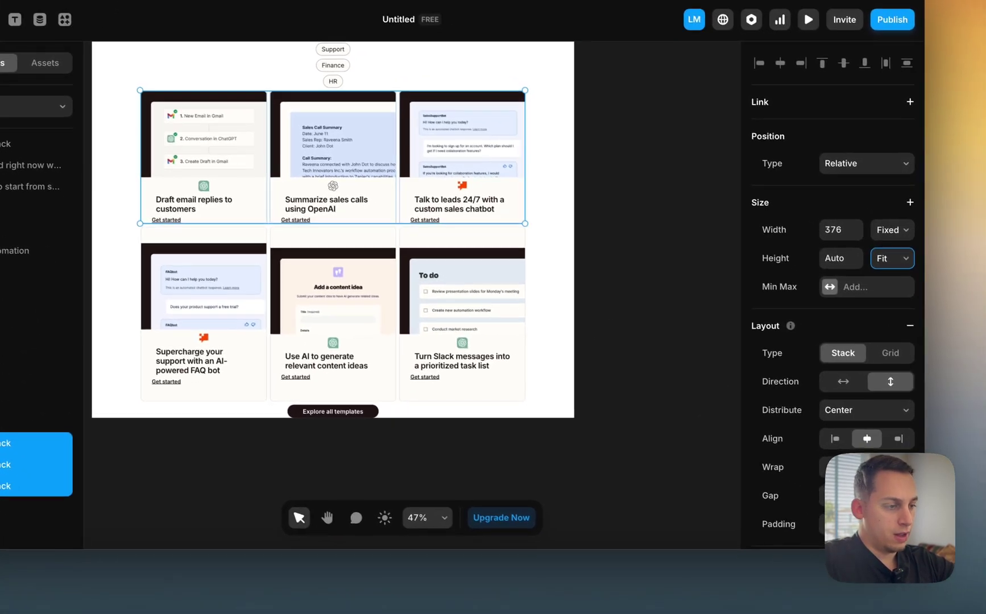
Try adding inner padding around the contents of the three first-row template cards.
{"action": "left_click", "coordinate": [852, 552]}
{"action": "key", "text": "shift+Up"}
{"action": "key", "text": "shift+Up"}
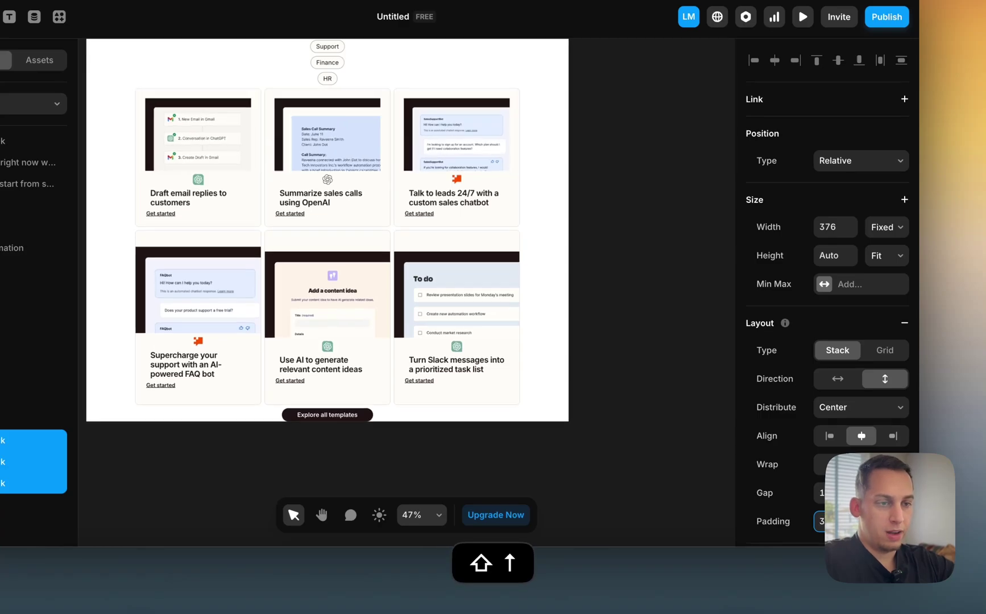
{"action": "key", "text": "shift+Down"}
{"action": "key", "text": "shift+Down"}
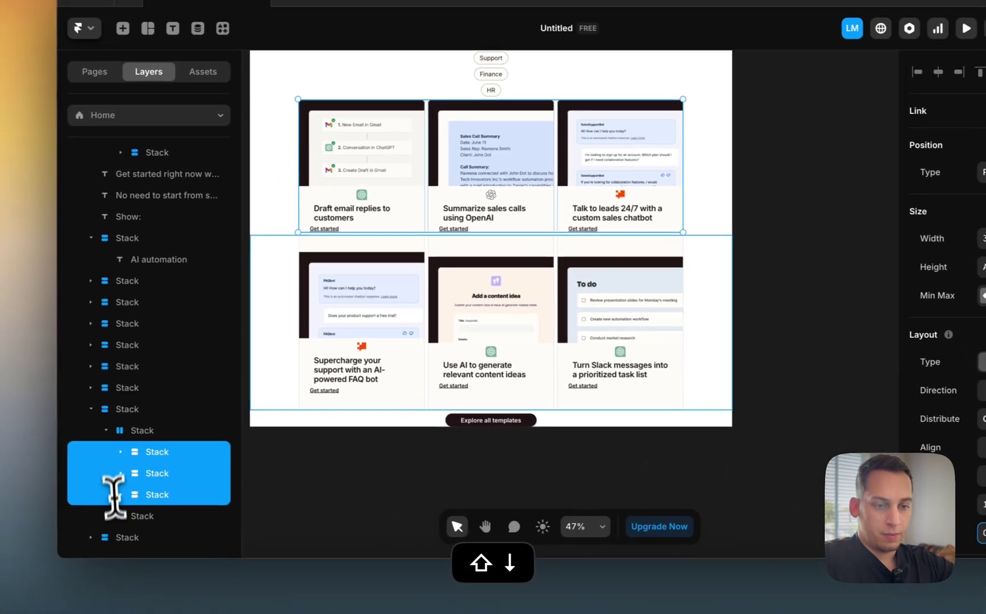
{"action": "left_click", "coordinate": [182, 481]}
{"action": "scroll", "coordinate": [355, 494], "scroll_direction": "up", "scroll_amount": 10}
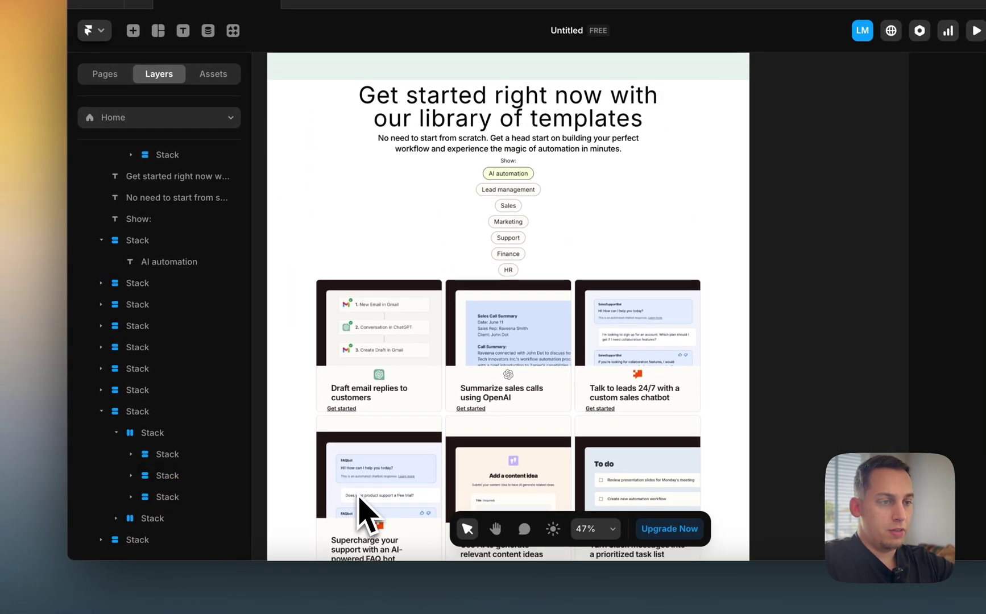
{"action": "scroll", "coordinate": [358, 495], "scroll_direction": "up", "scroll_amount": 2}
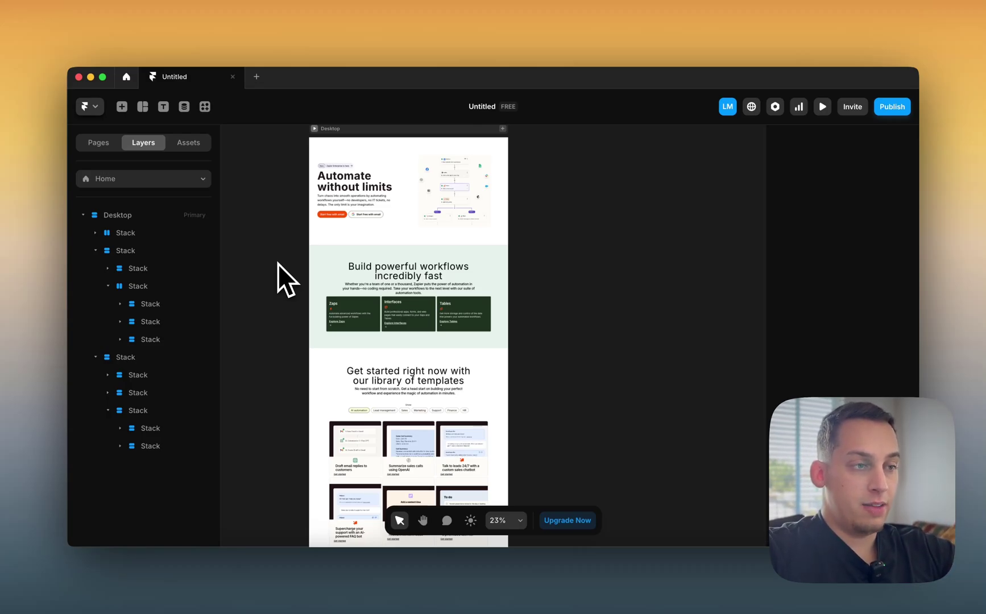
{"action": "scroll", "coordinate": [372, 169], "scroll_direction": "up", "scroll_amount": 5}
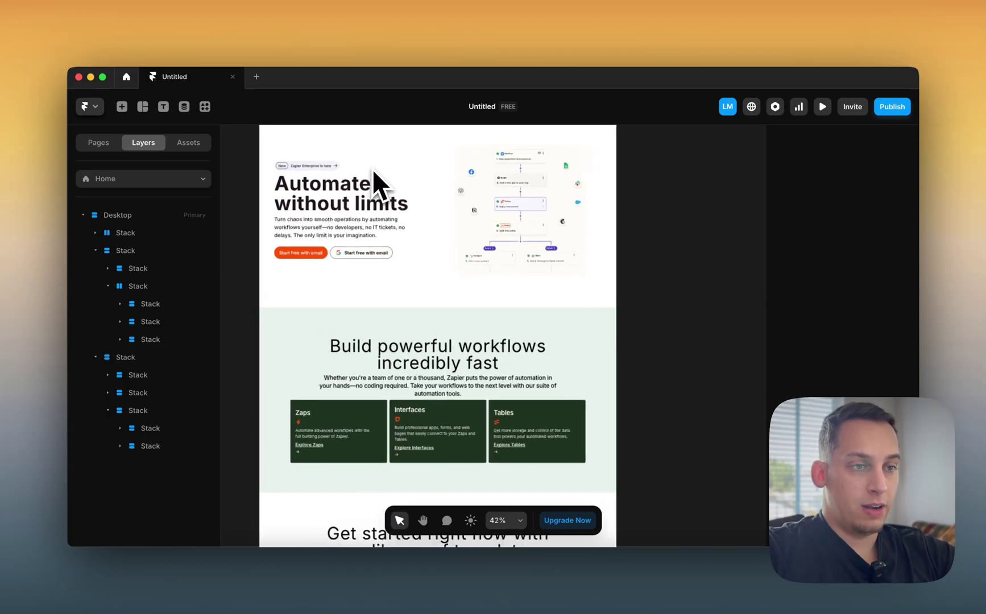
{"action": "scroll", "coordinate": [372, 169], "scroll_direction": "up", "scroll_amount": 3}
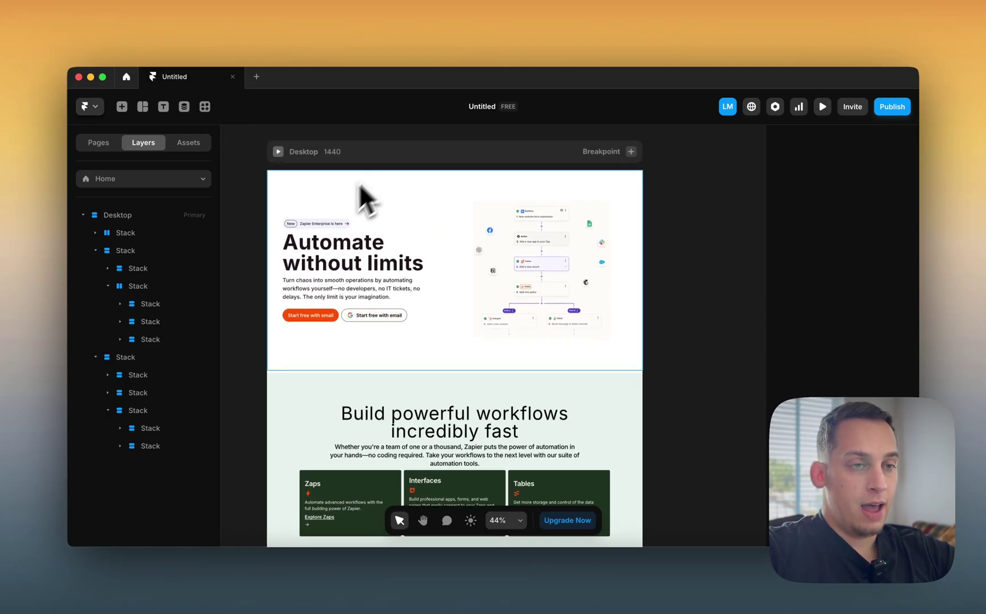